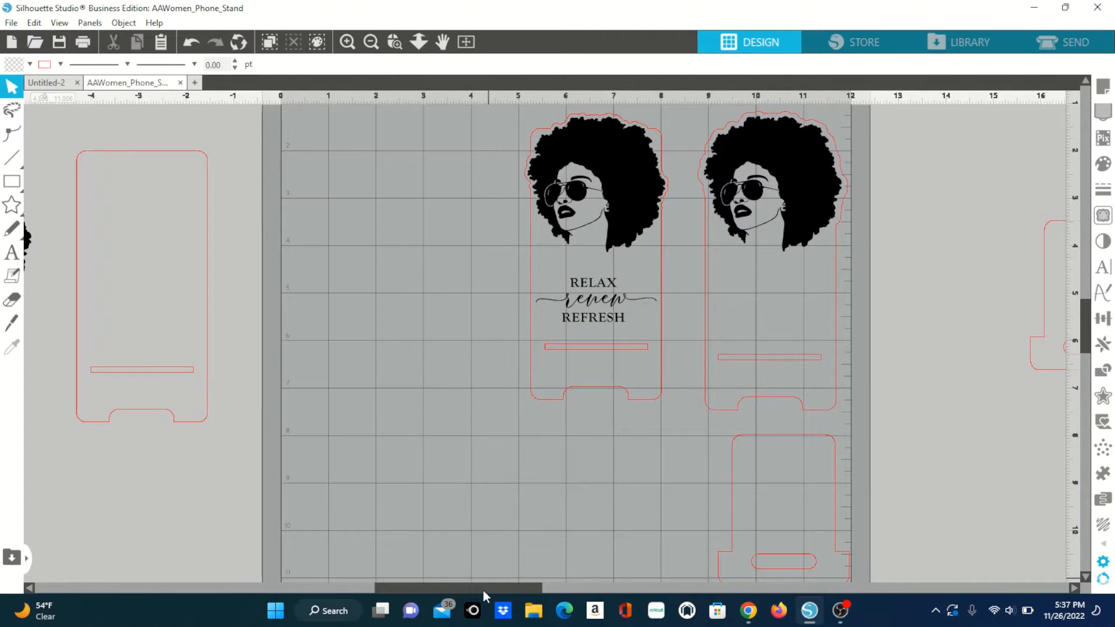
Move the two finished silhouette stand fronts and the support piece together off the mat, to its right.
mouse_move(483, 590)
mouse_down()
mouse_move(537, 590)
mouse_move(489, 590)
mouse_up()
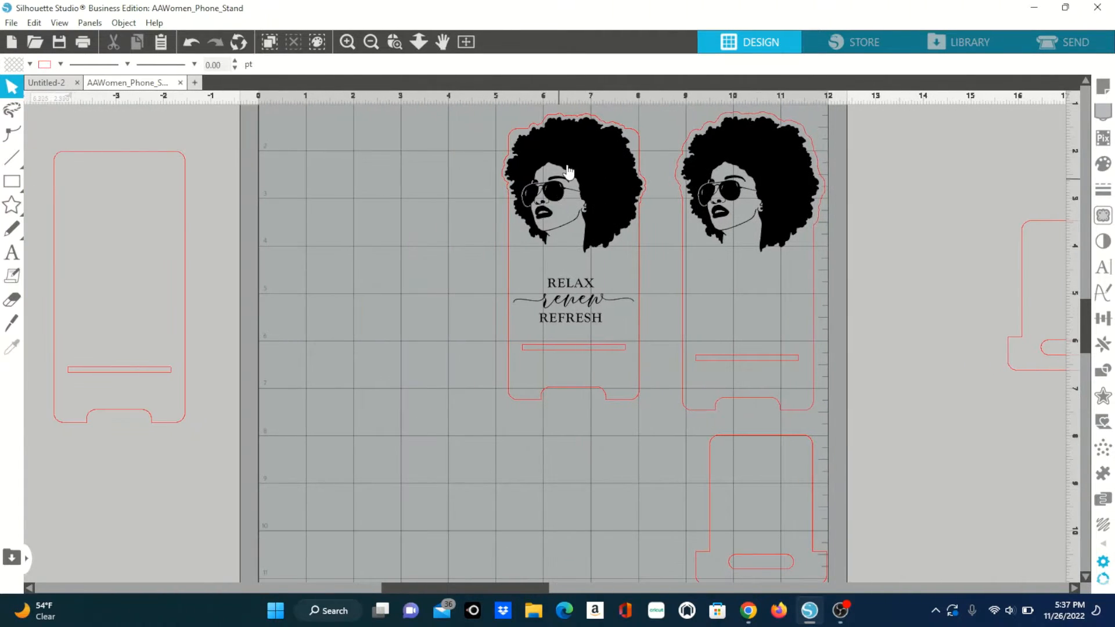
click(347, 42)
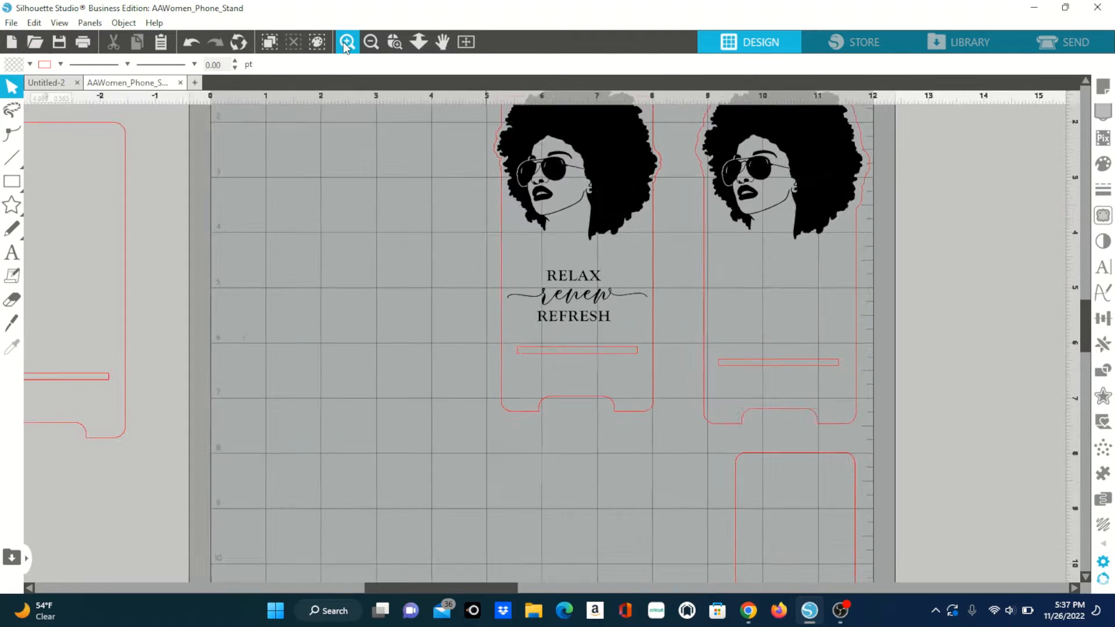
scroll(619, 232, up, 4)
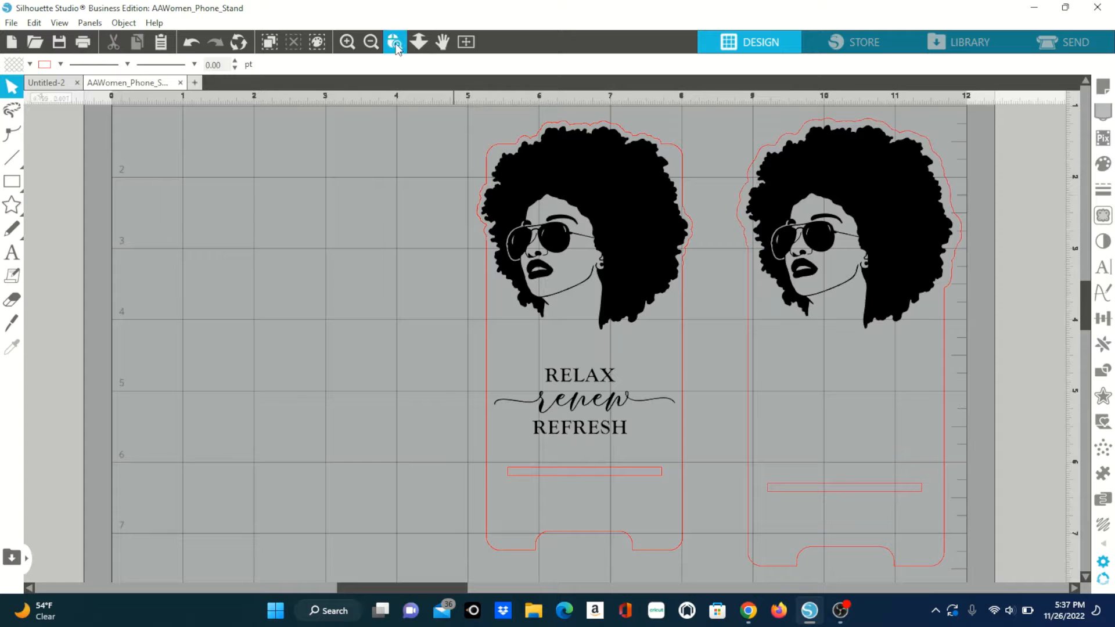
click(370, 42)
click(371, 42)
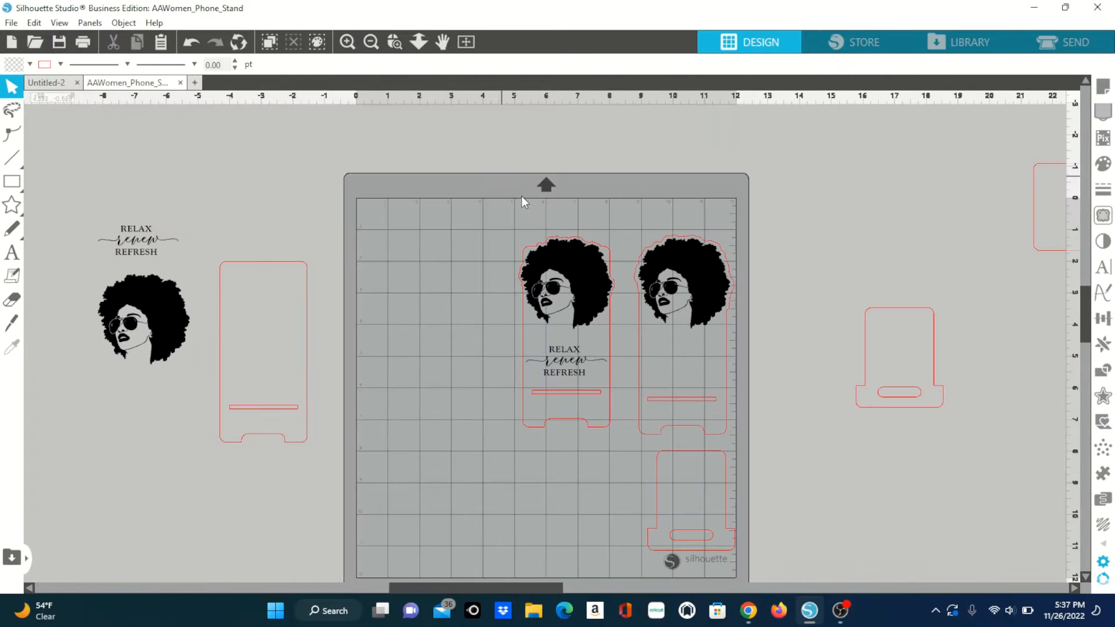
drag(501, 220, 735, 530)
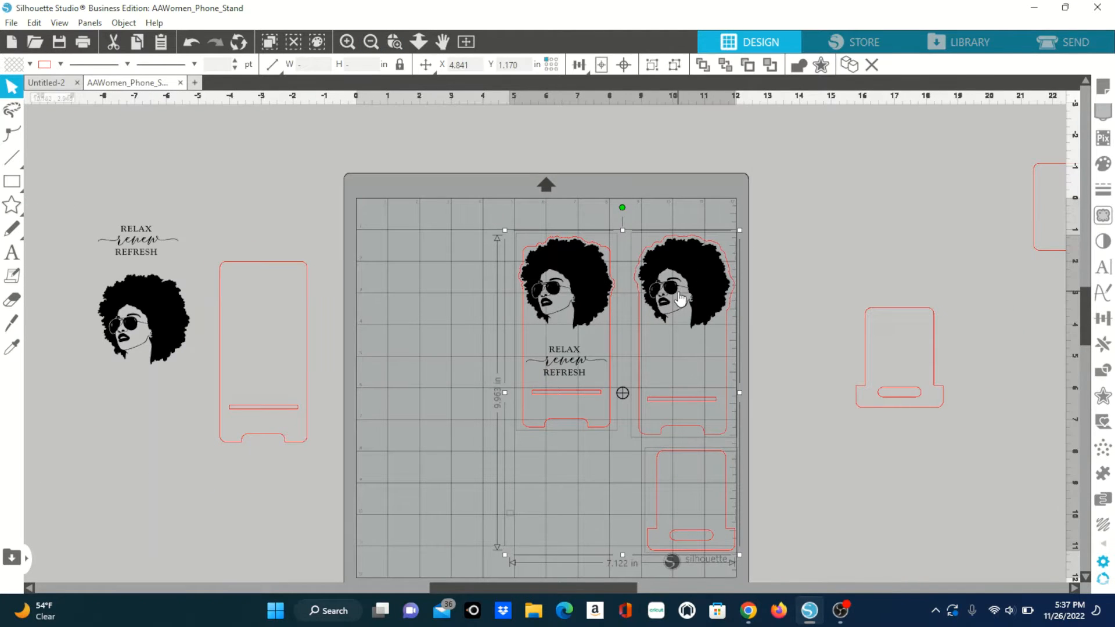
drag(721, 306, 1072, 363)
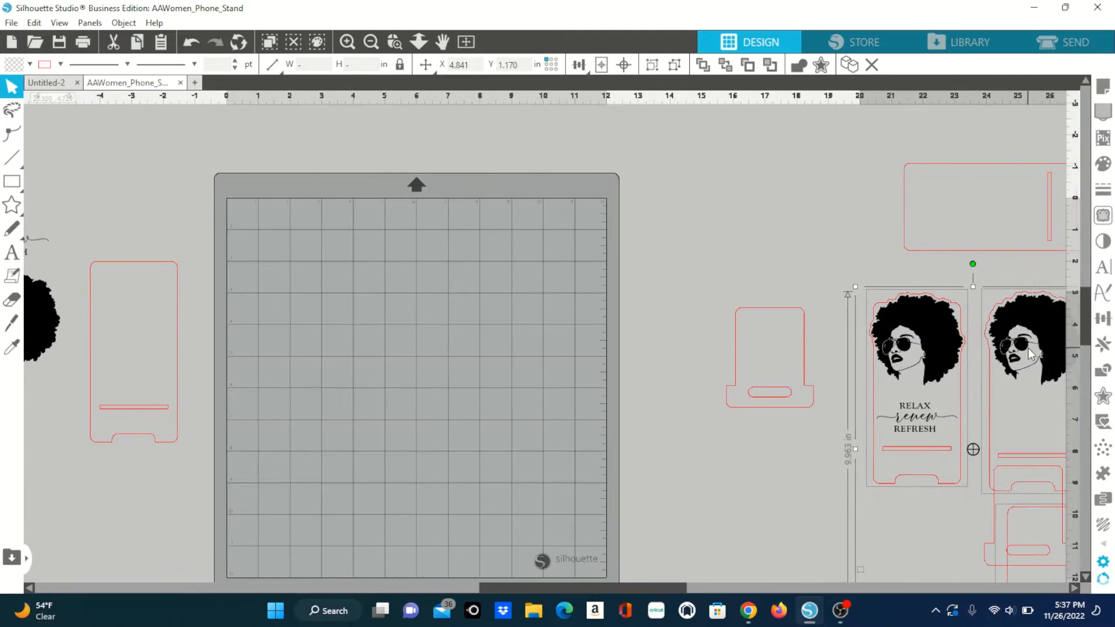
Move the blank stand front together with its slot from beside the mat onto the mat's upper middle.
drag(583, 587, 515, 588)
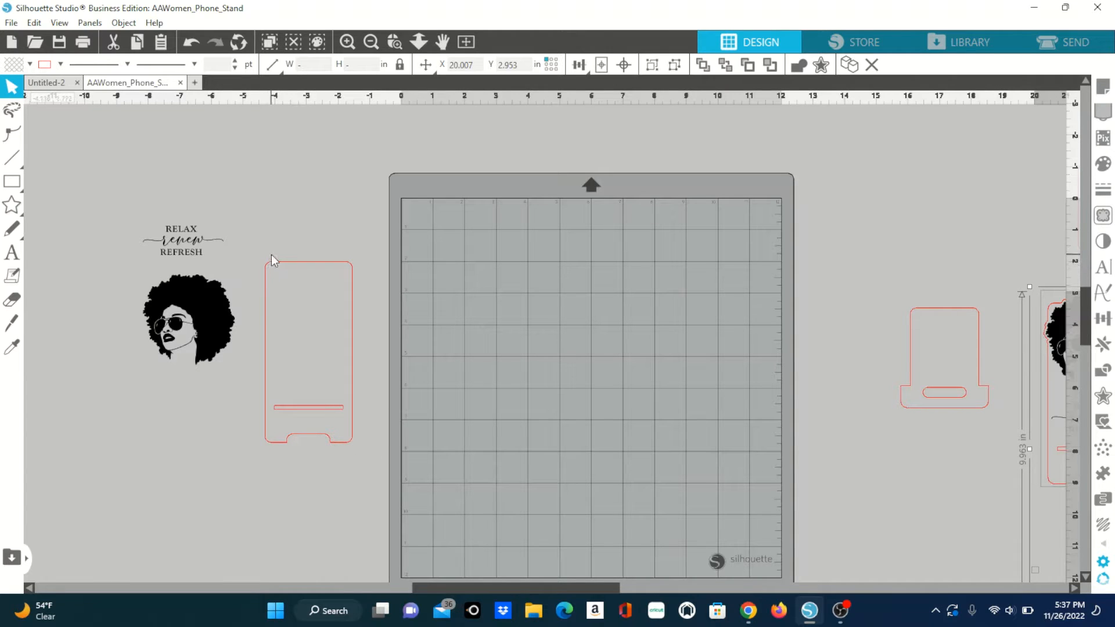
drag(259, 249, 344, 460)
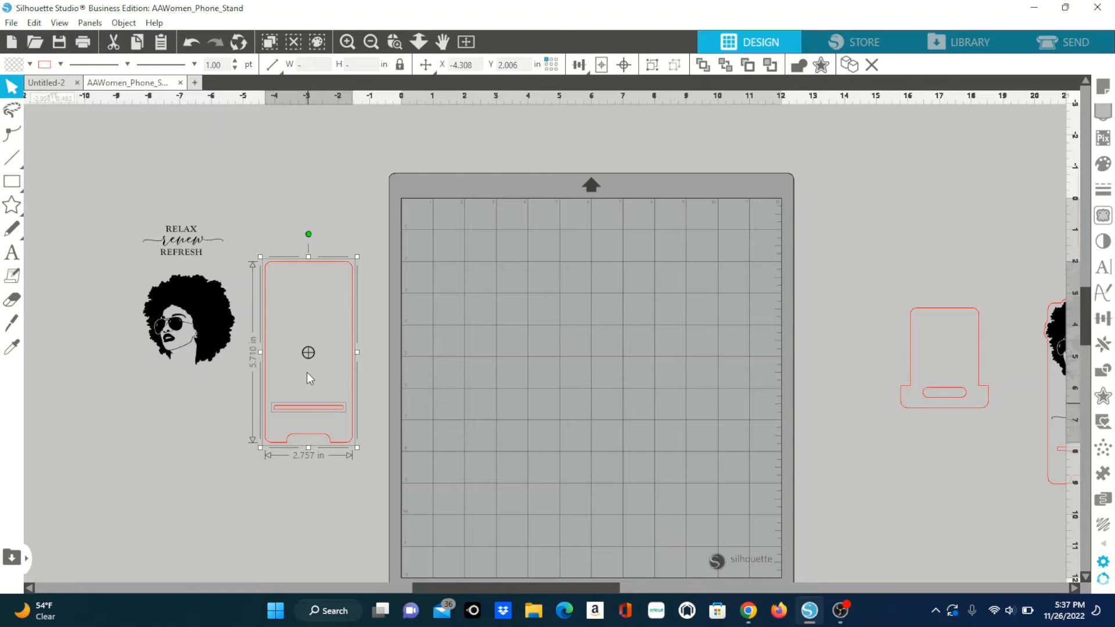
click(274, 219)
drag(260, 225, 375, 475)
click(458, 455)
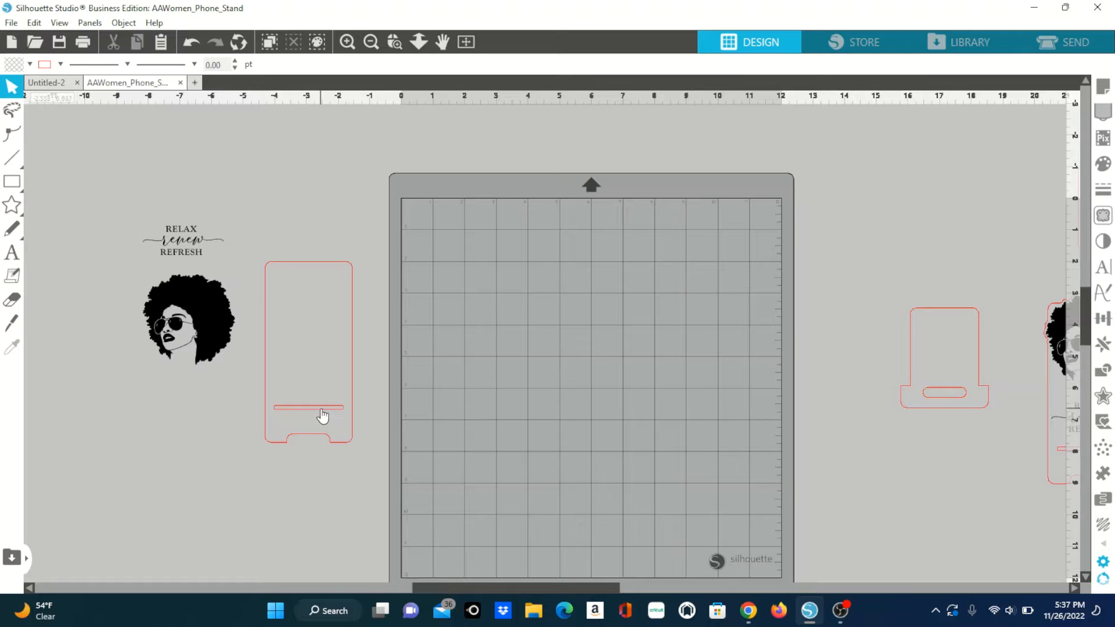
drag(250, 235, 361, 484)
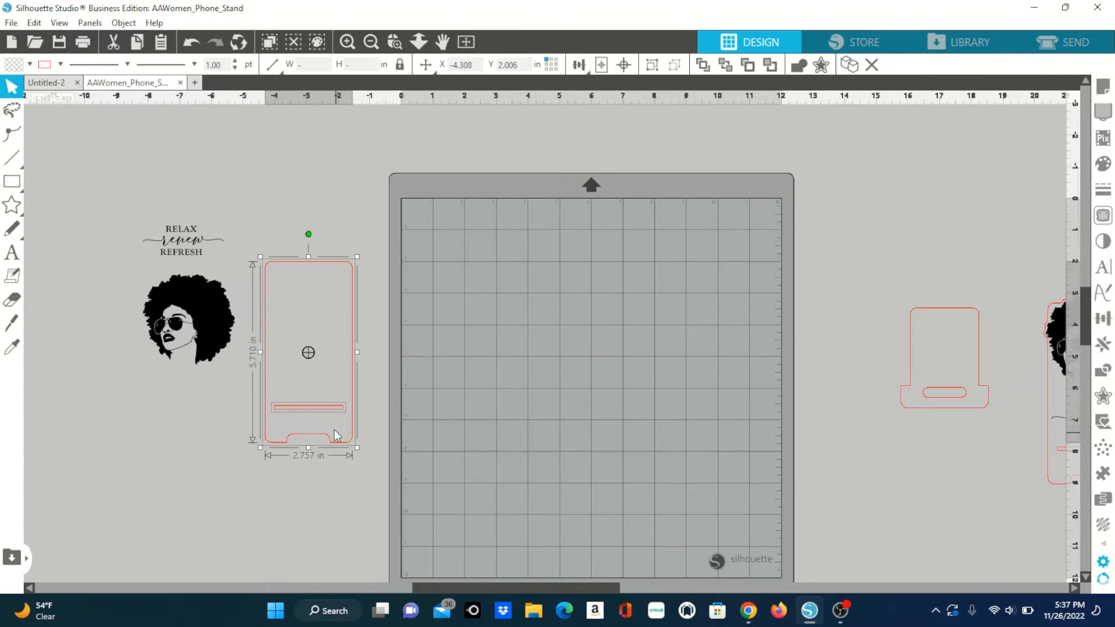
drag(334, 417, 645, 371)
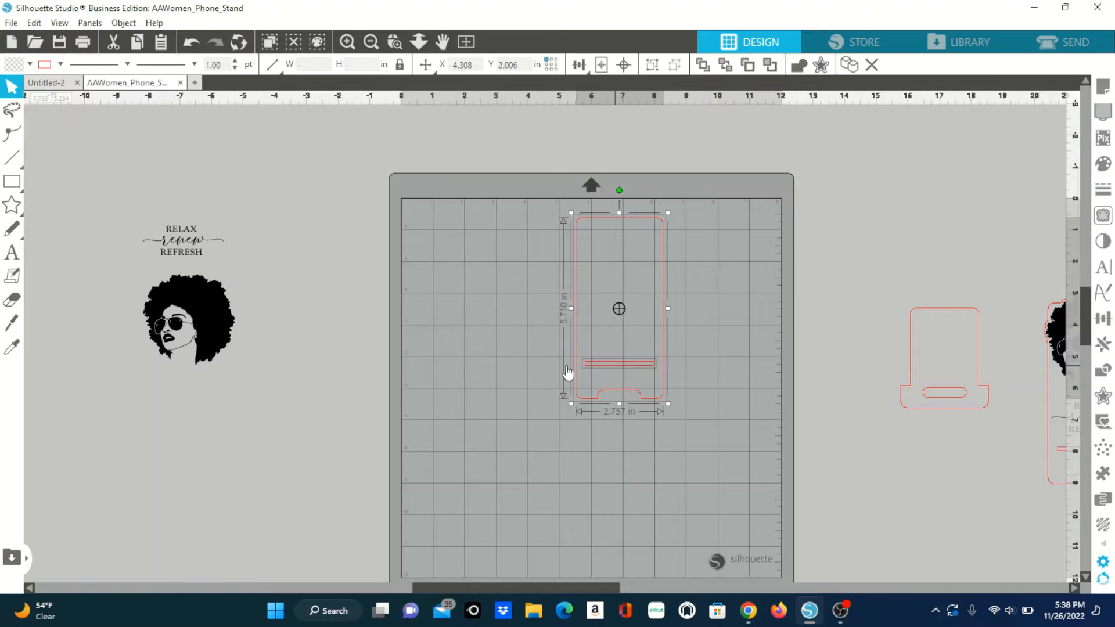
Place the woman silhouette on the mat's upper-left area, beside the blank stand front.
drag(207, 300, 497, 249)
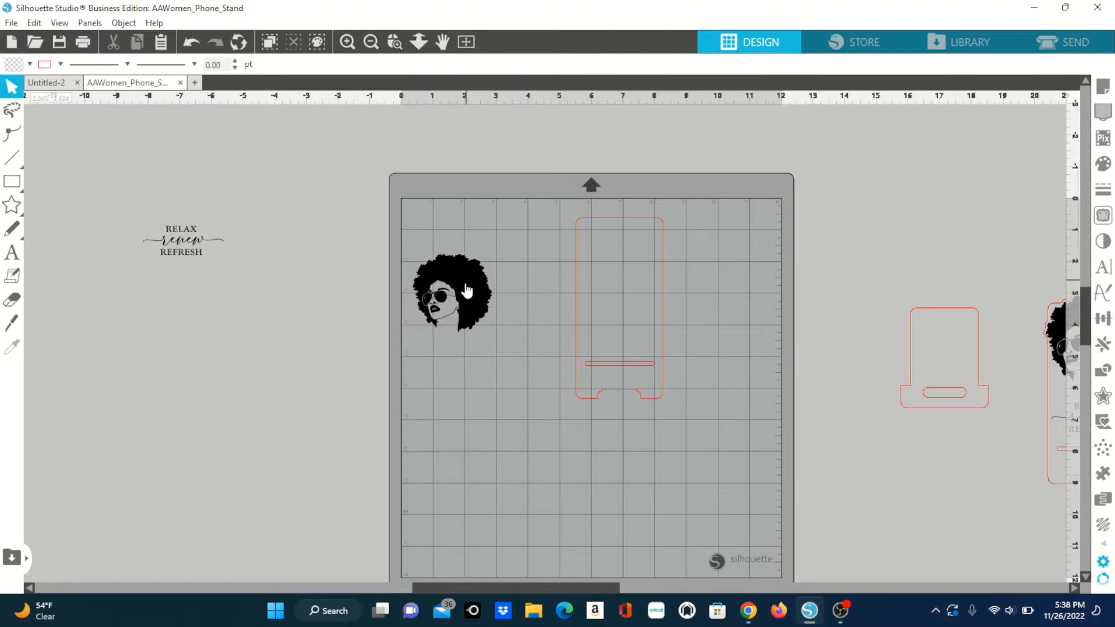
drag(468, 290, 633, 264)
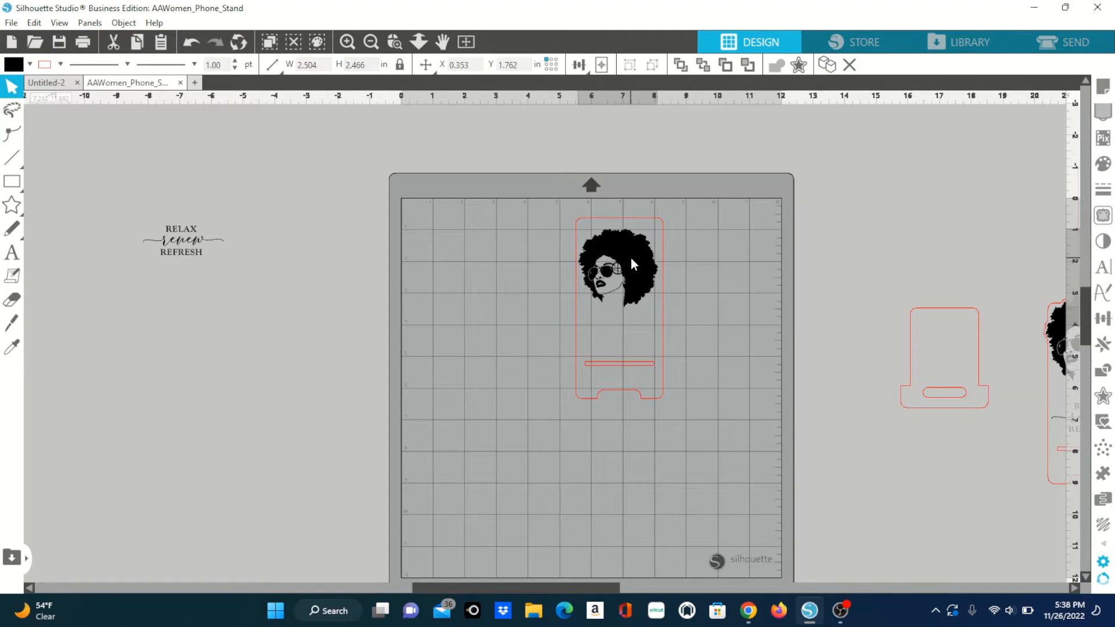
key(ctrl+z)
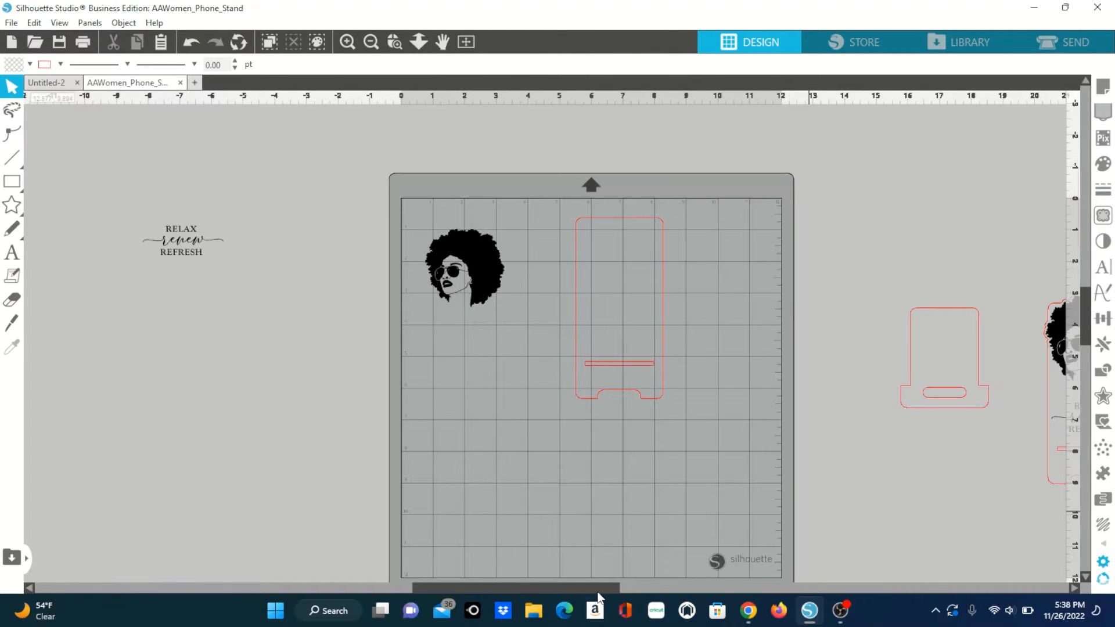
Move the "RELAX renew REFRESH" text closer to the mat's left edge, below the level of the silhouette.
drag(598, 588, 656, 590)
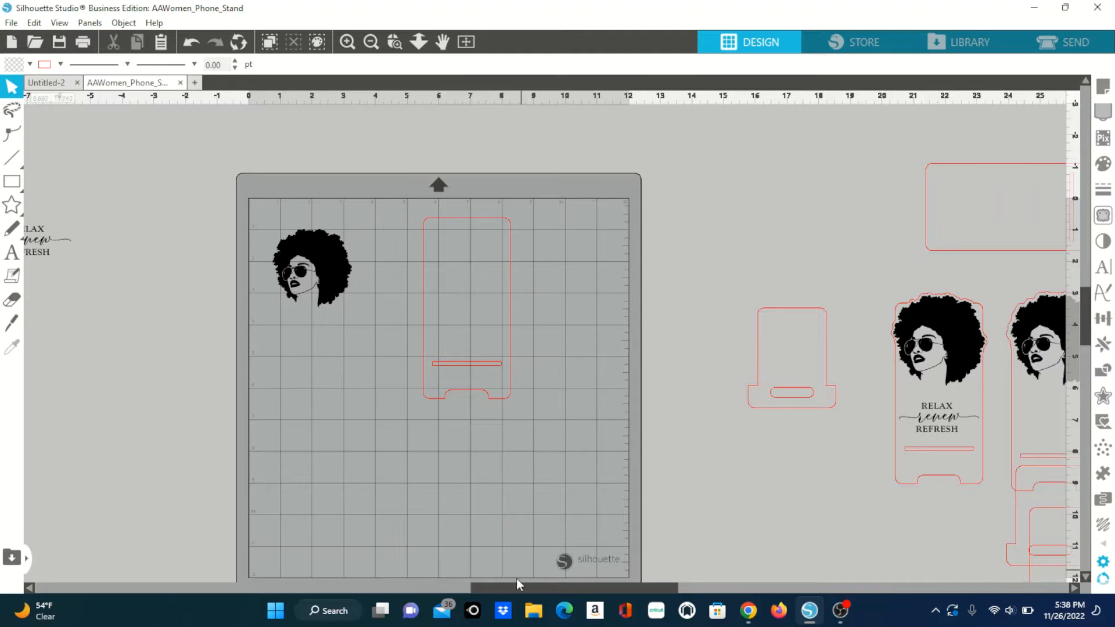
drag(519, 583, 450, 585)
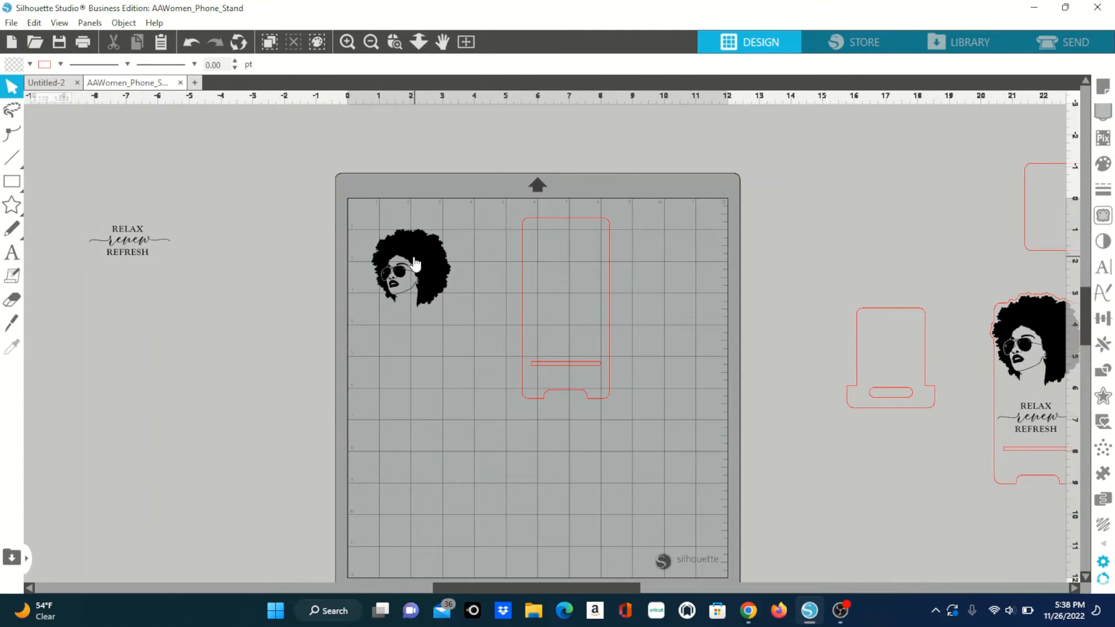
click(412, 263)
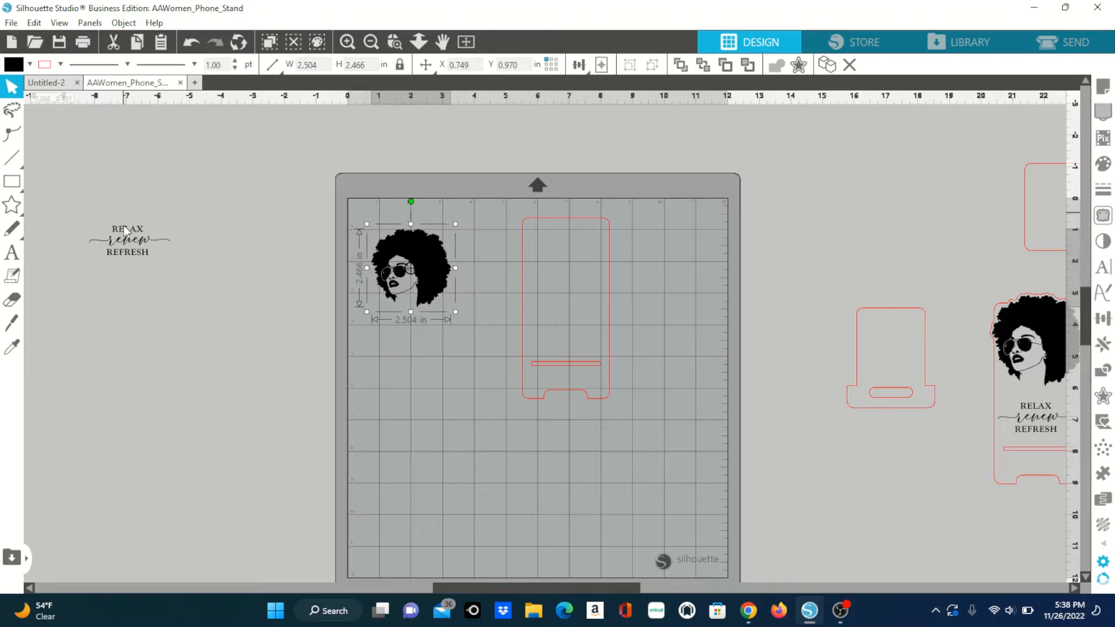
drag(125, 237, 250, 331)
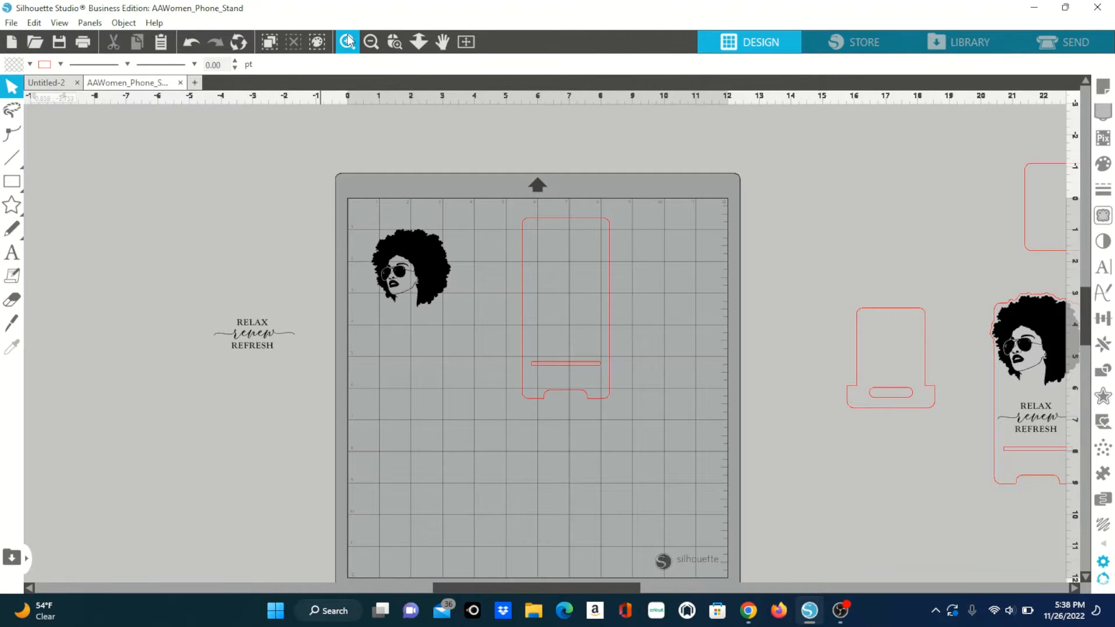
Create a 0.125 in outer offset with rounded corners around the woman silhouette.
click(348, 42)
click(348, 244)
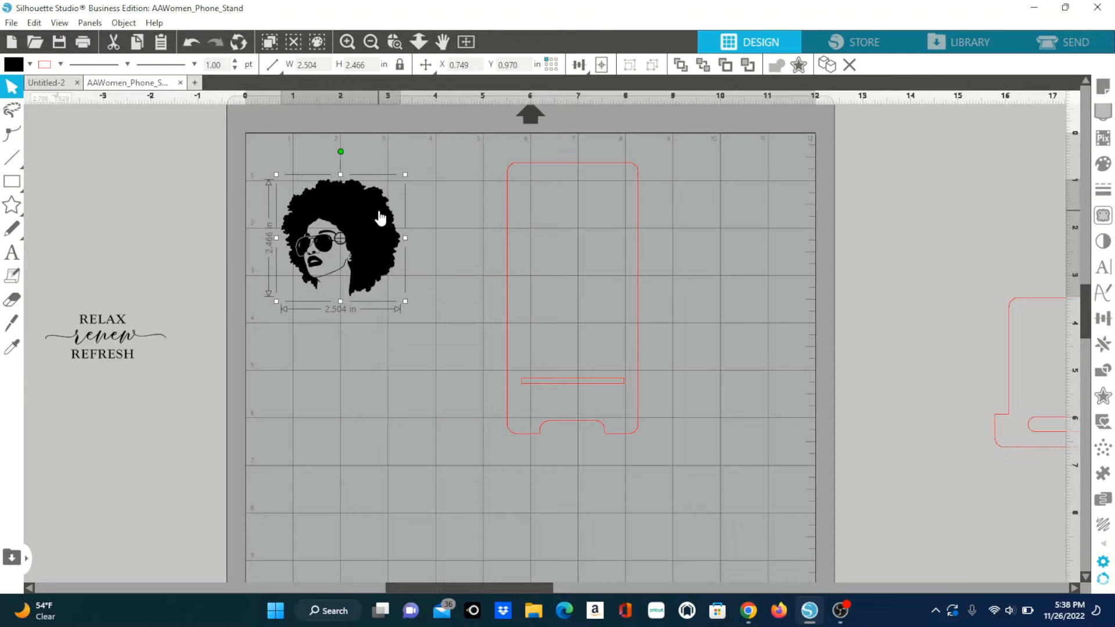
click(1103, 397)
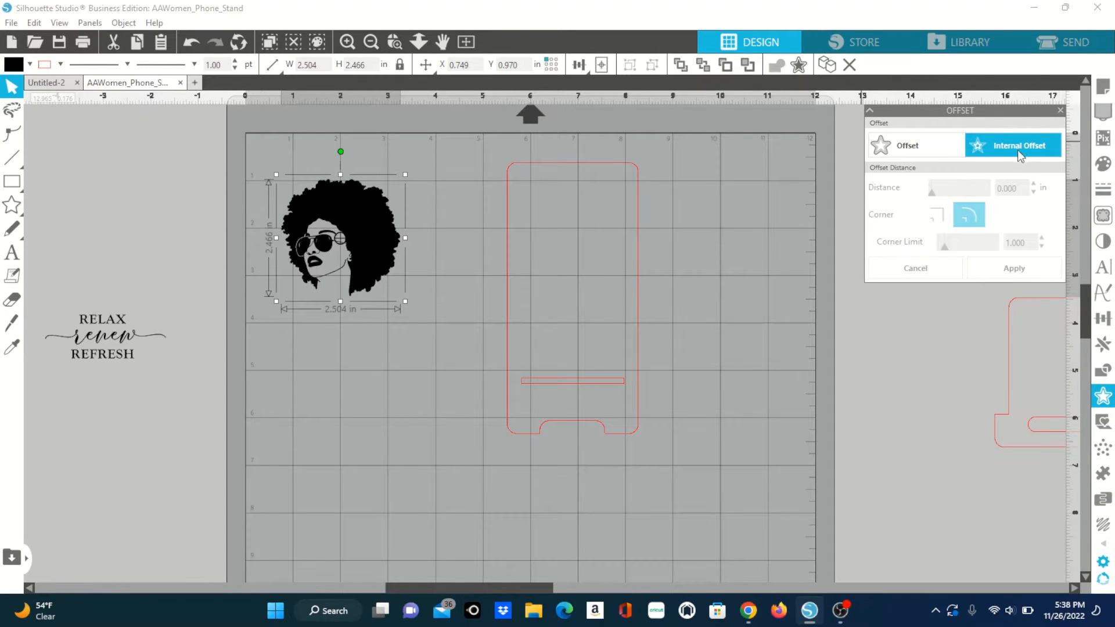
click(882, 151)
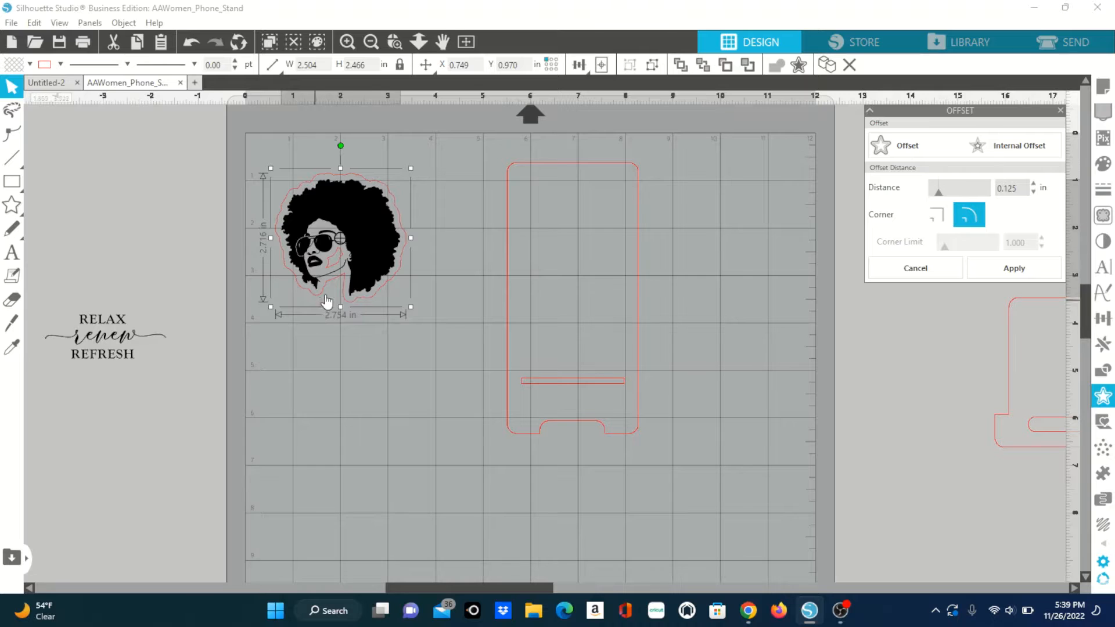
click(386, 351)
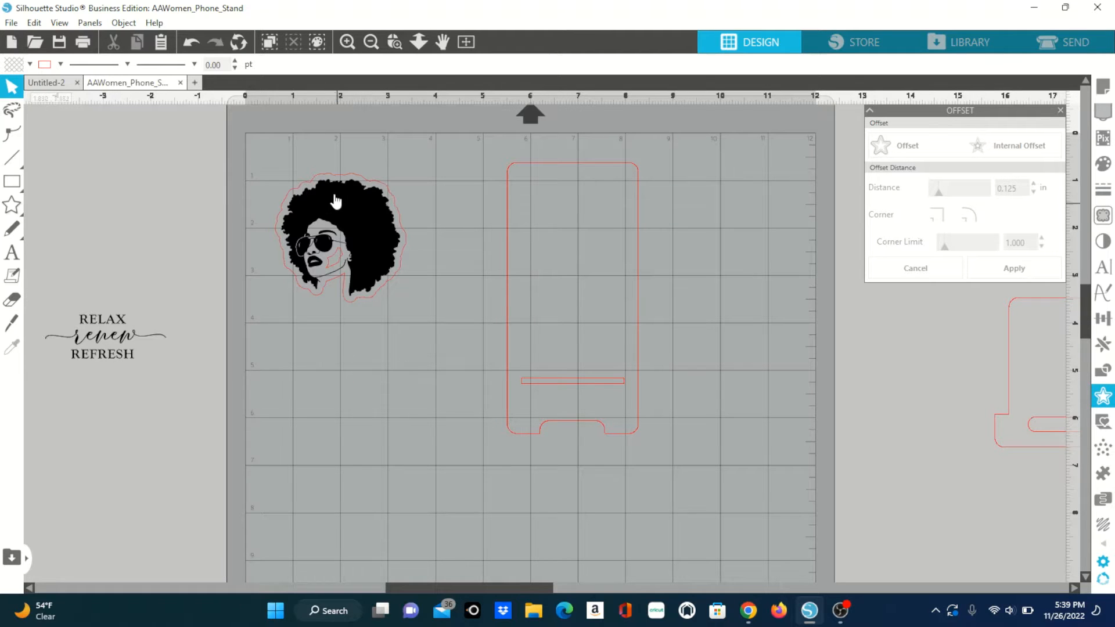
Separate the silhouette from its offset outline, then release the outline's compound path to delete the small inner shape.
drag(333, 202, 435, 377)
click(304, 216)
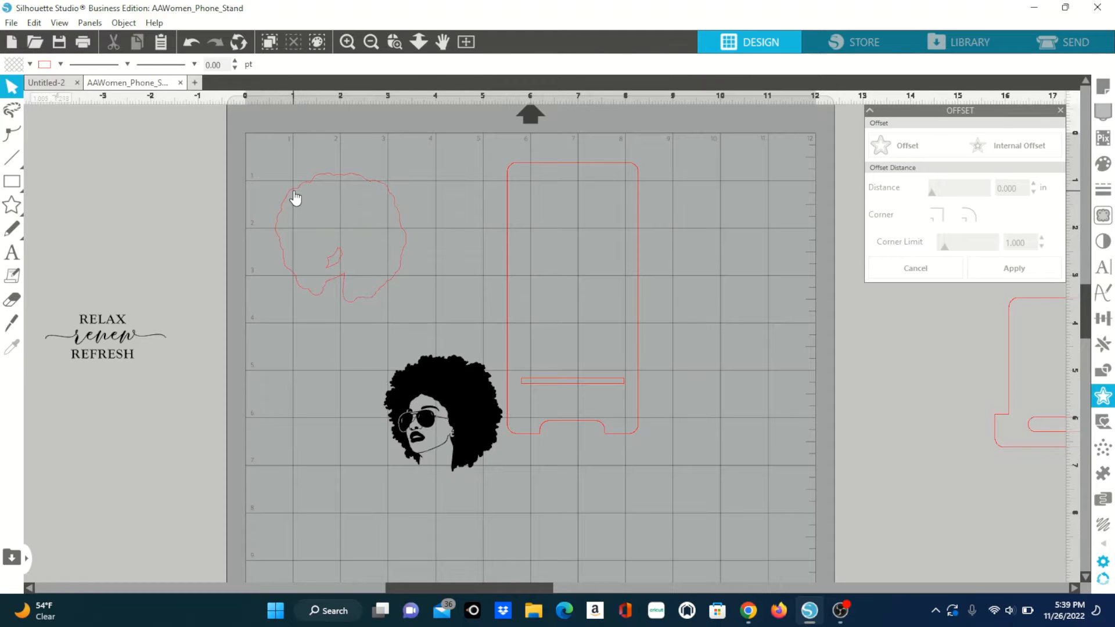
click(295, 197)
right_click(292, 190)
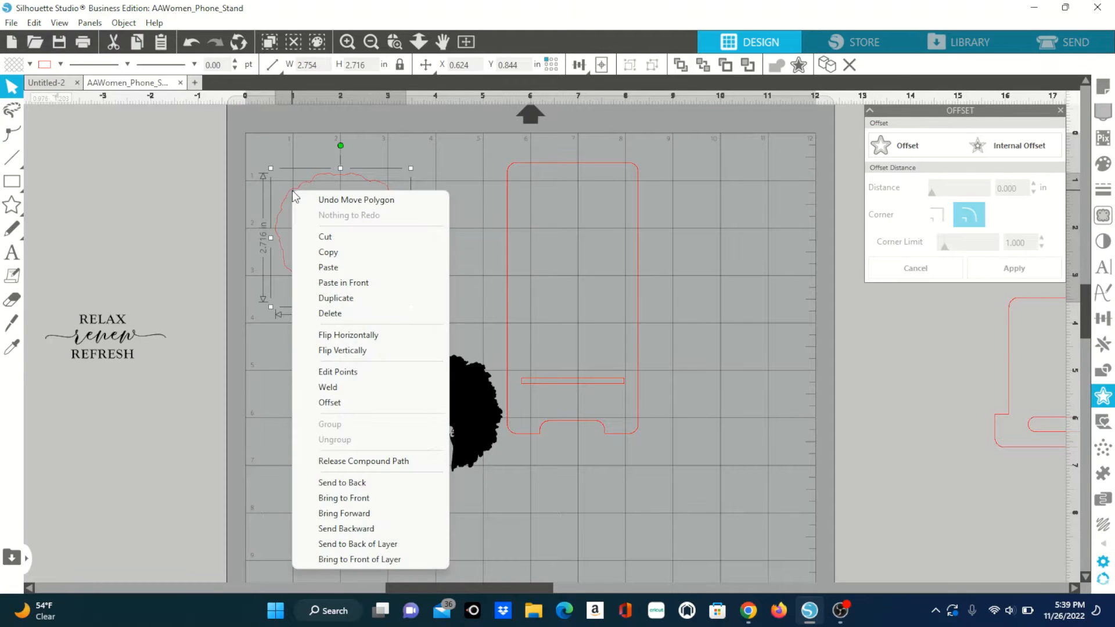
click(372, 465)
click(316, 392)
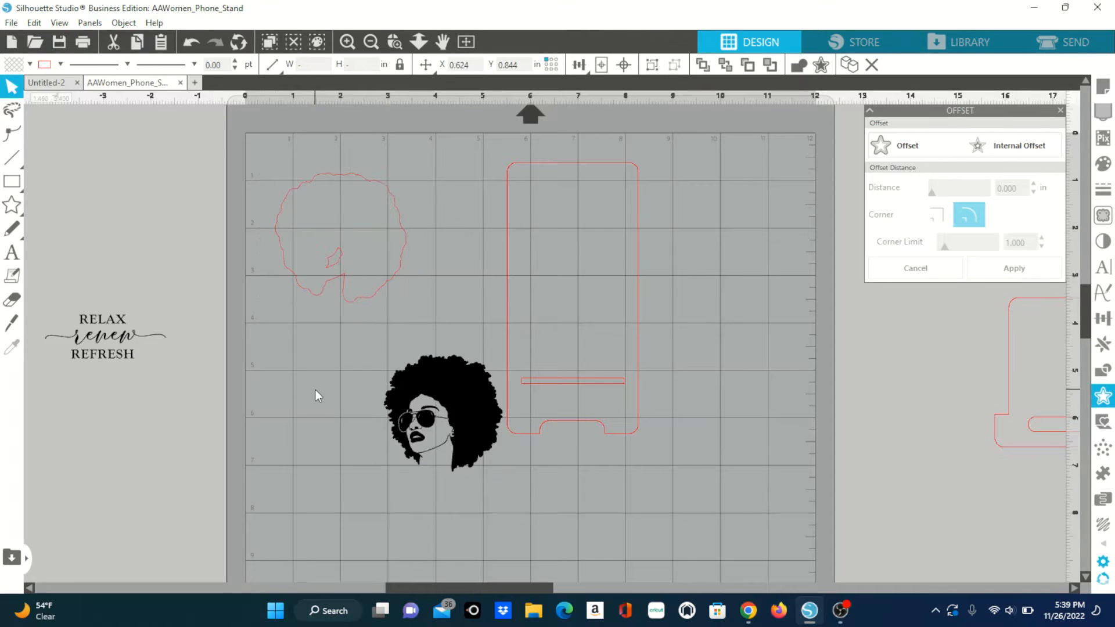
click(342, 259)
key(Delete)
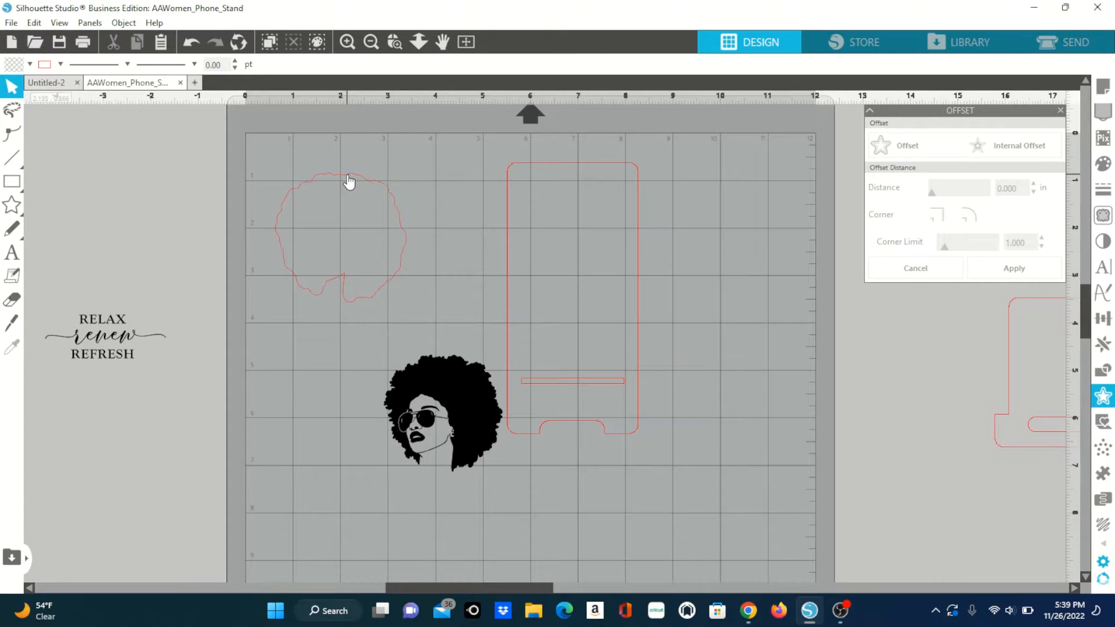
Position the offset outline over the top of the blank stand front and move the silhouette farther left on the mat.
drag(351, 182, 580, 137)
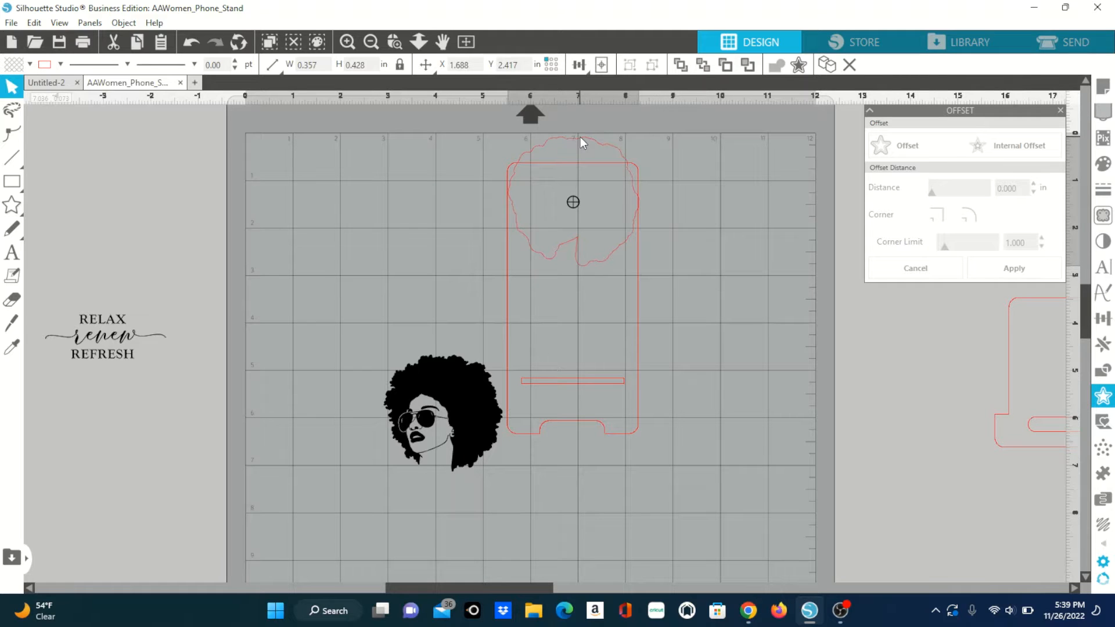
click(535, 565)
drag(519, 586, 535, 586)
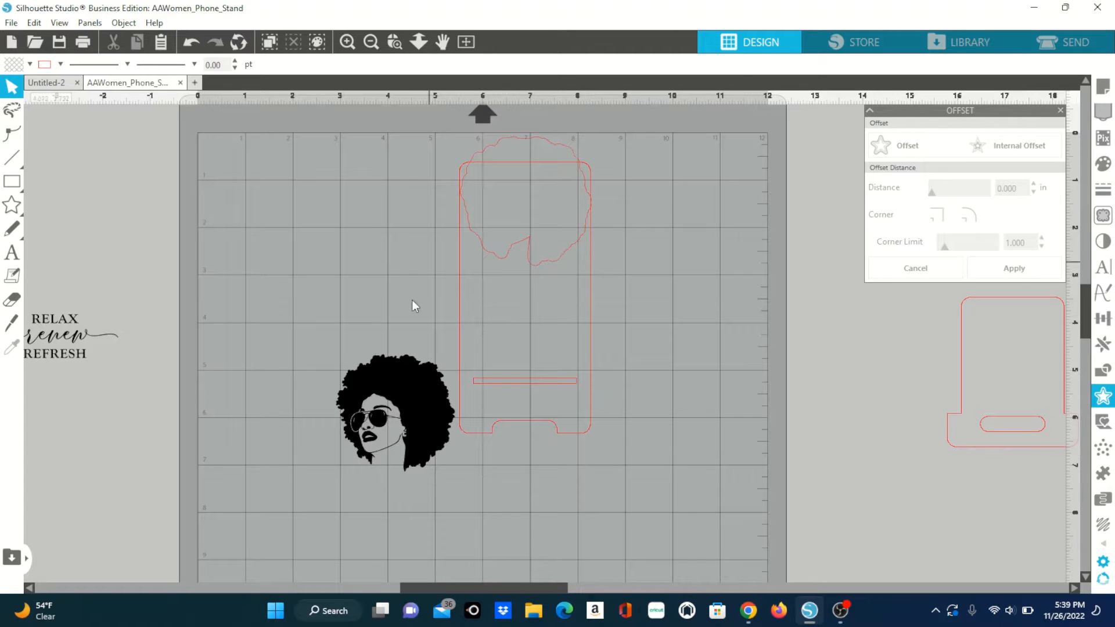
drag(392, 372, 269, 363)
click(401, 319)
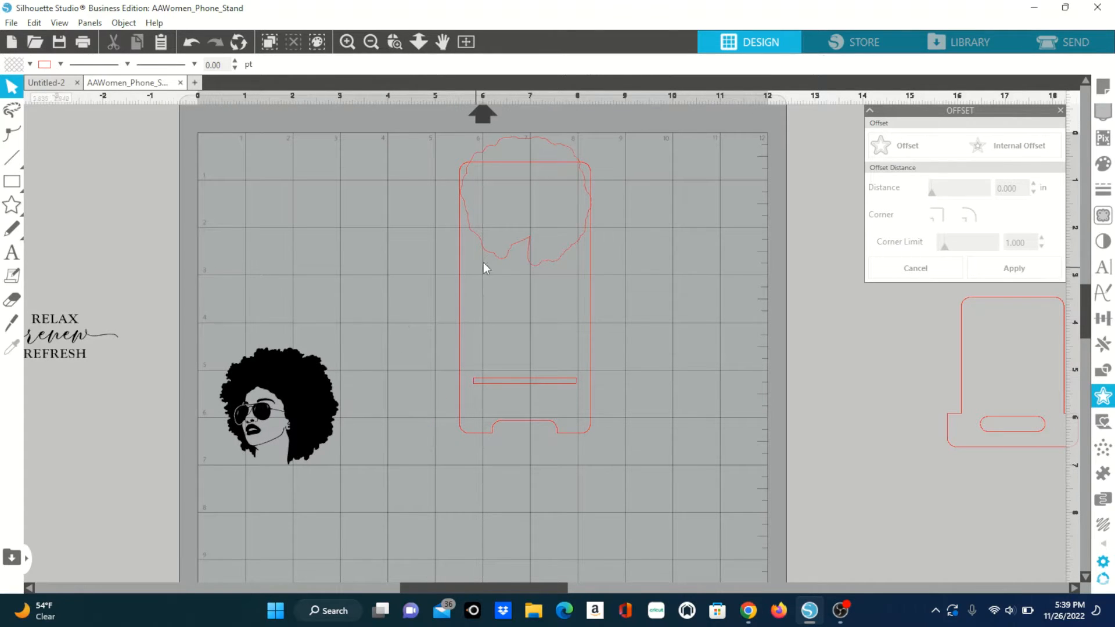
Weld the offset outline to the stand front and place the woman silhouette inside the contoured top.
click(517, 142)
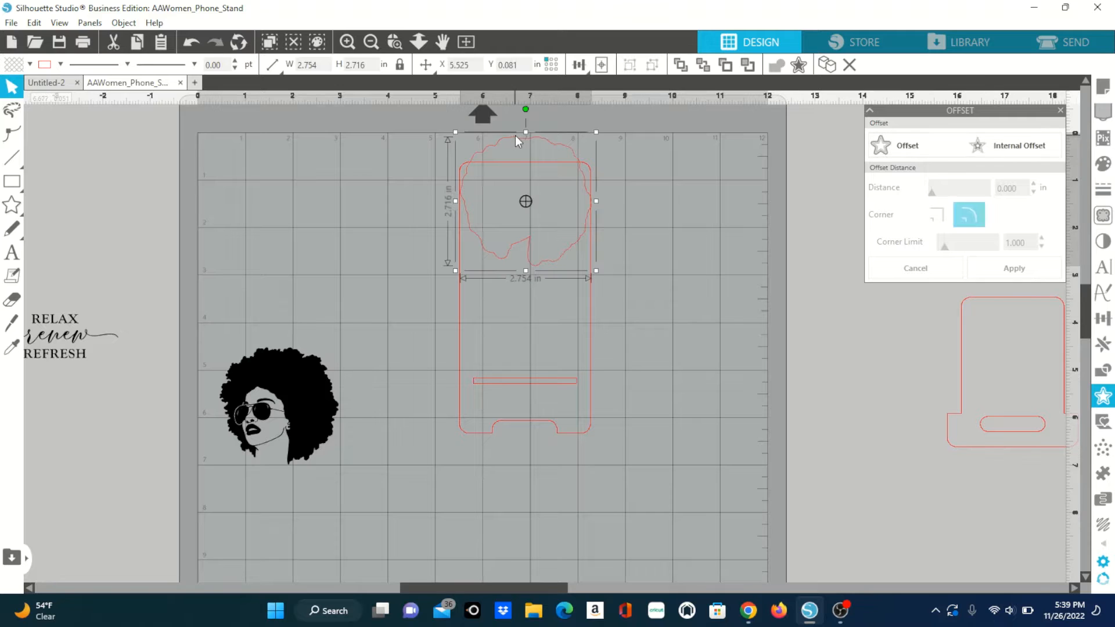
shift+click(461, 322)
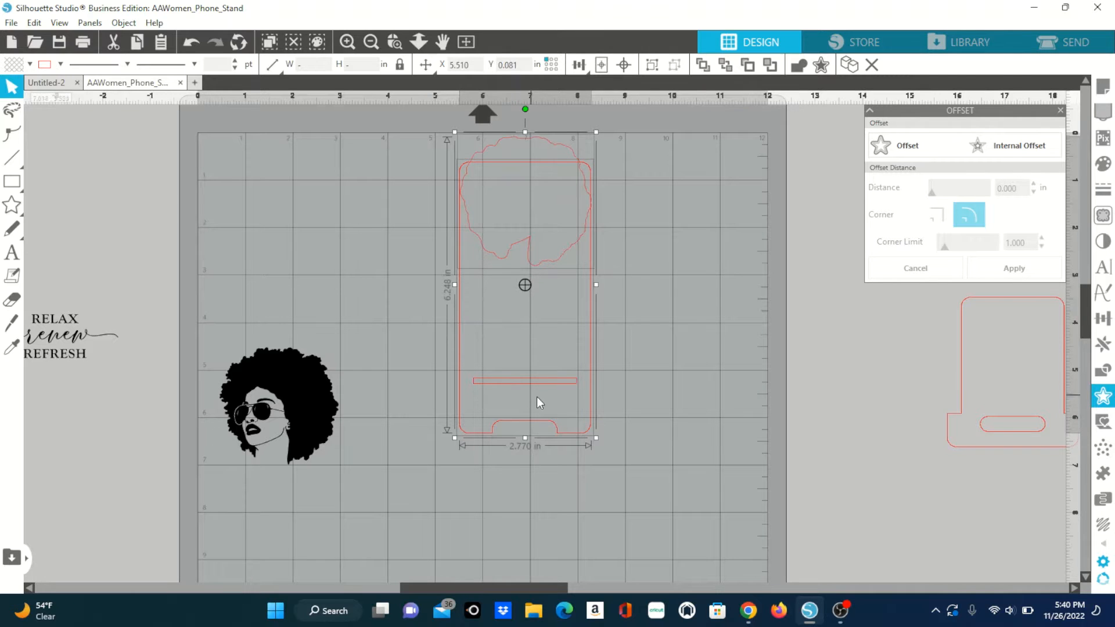
right_click(459, 190)
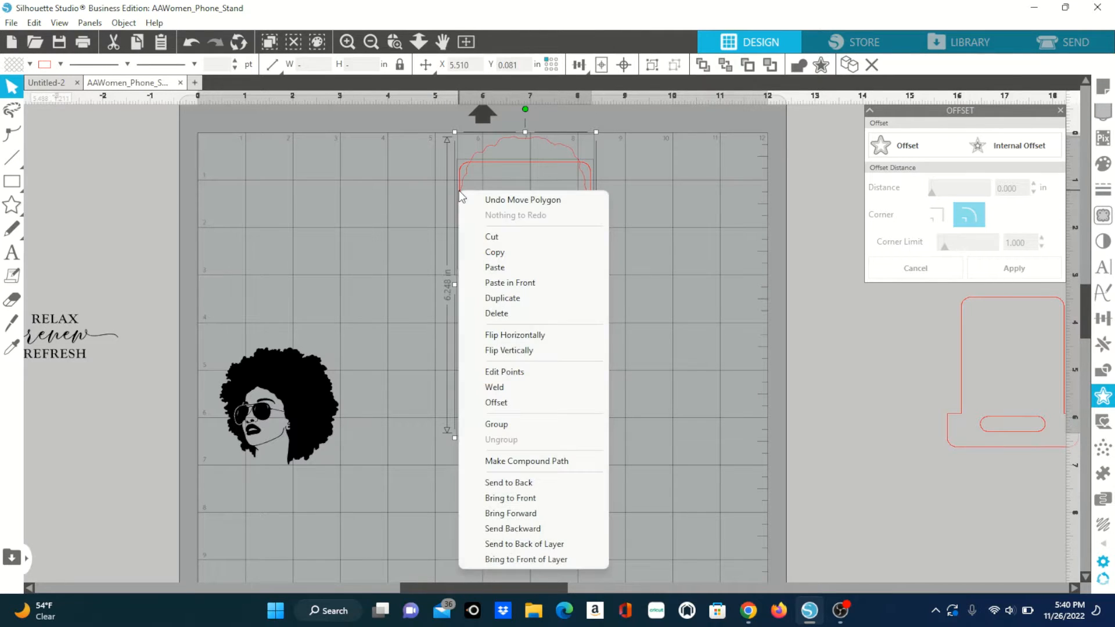
click(513, 387)
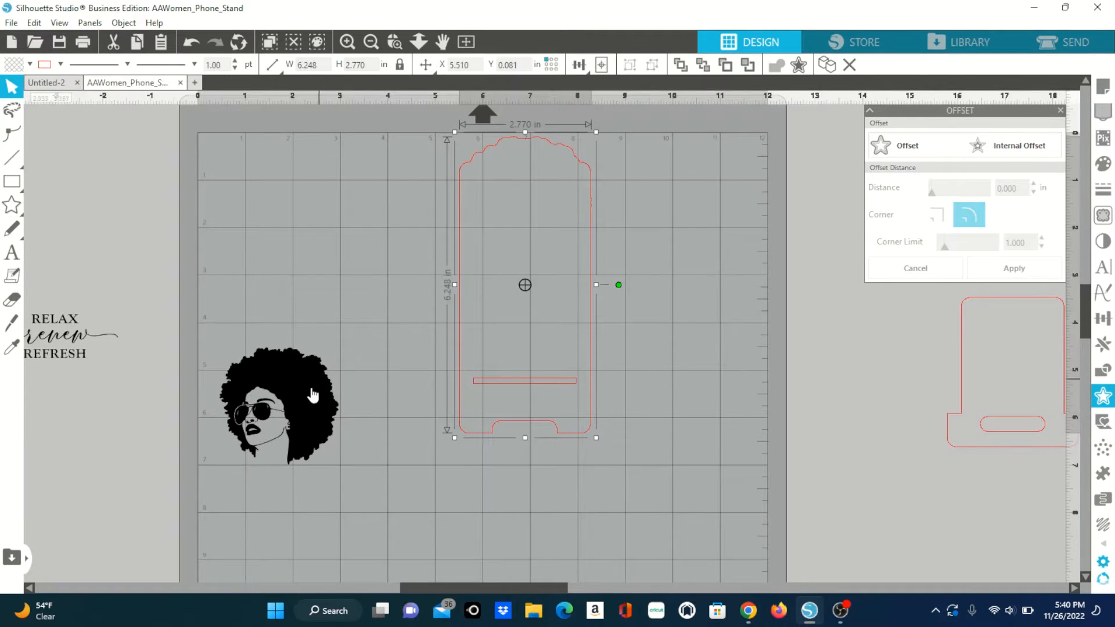
drag(310, 384, 558, 183)
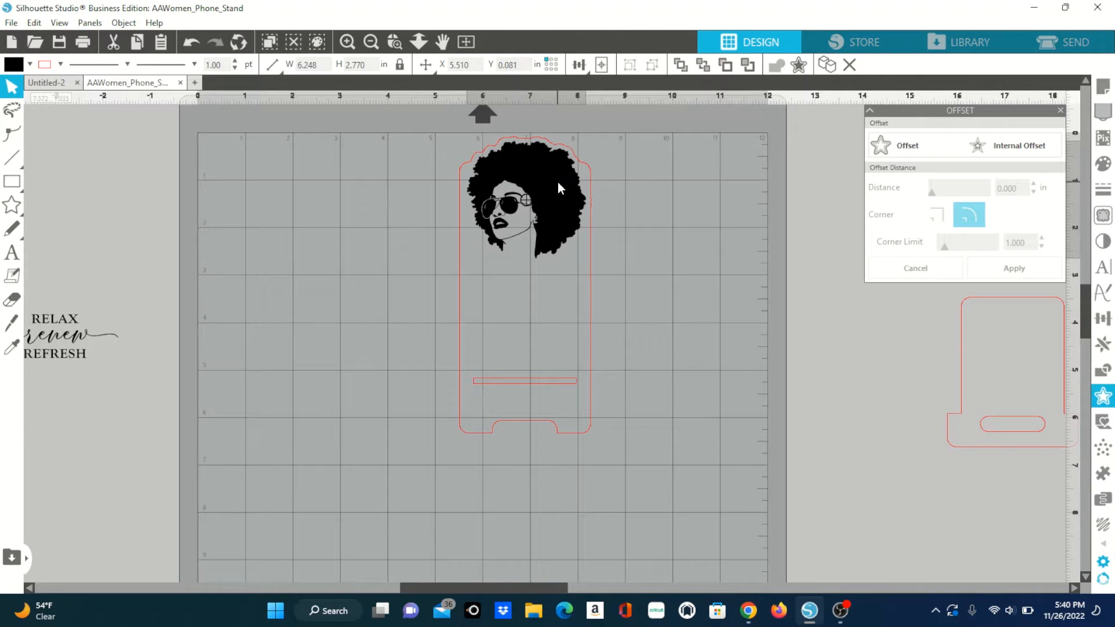
click(643, 353)
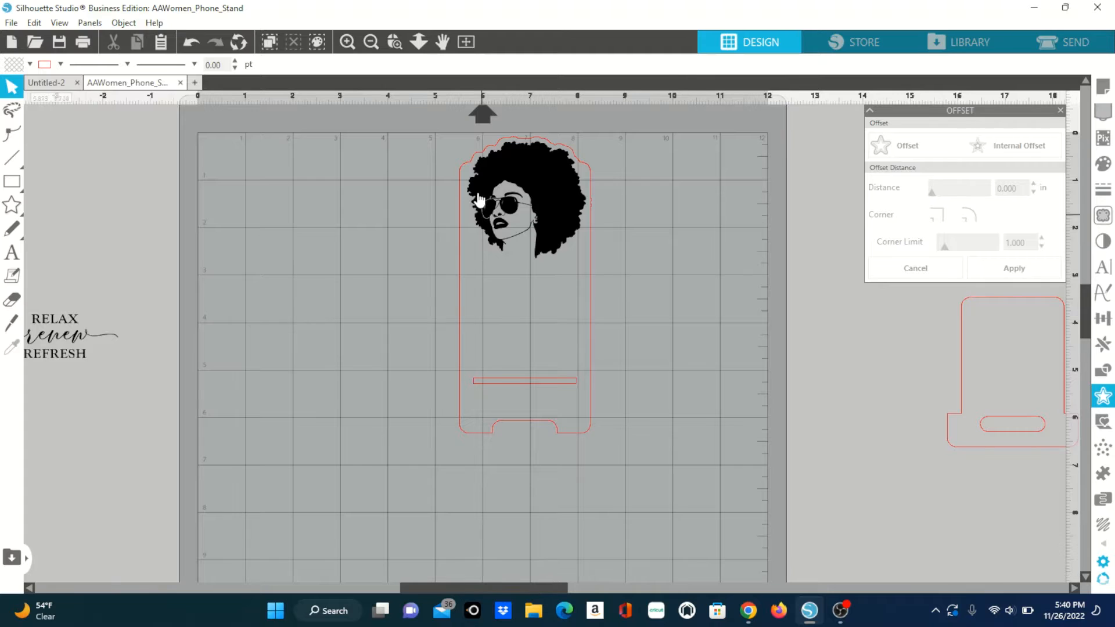
Place the woman silhouette and the RELAX renew REFRESH phrase on the contoured stand front, keeping a spare copy of each to its left.
drag(477, 193, 317, 208)
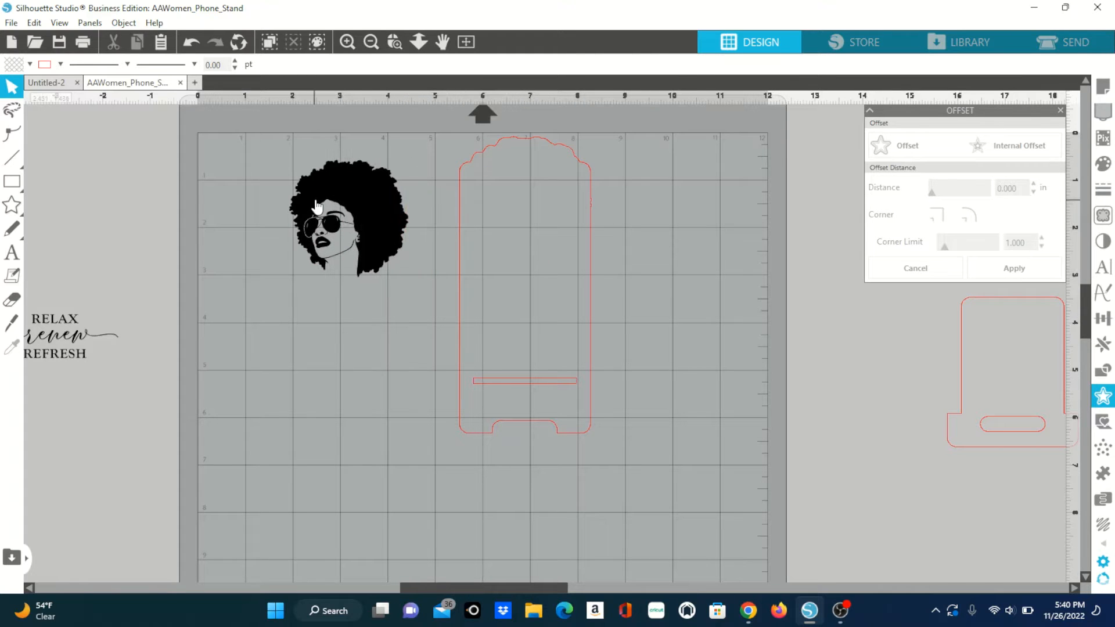
click(321, 214)
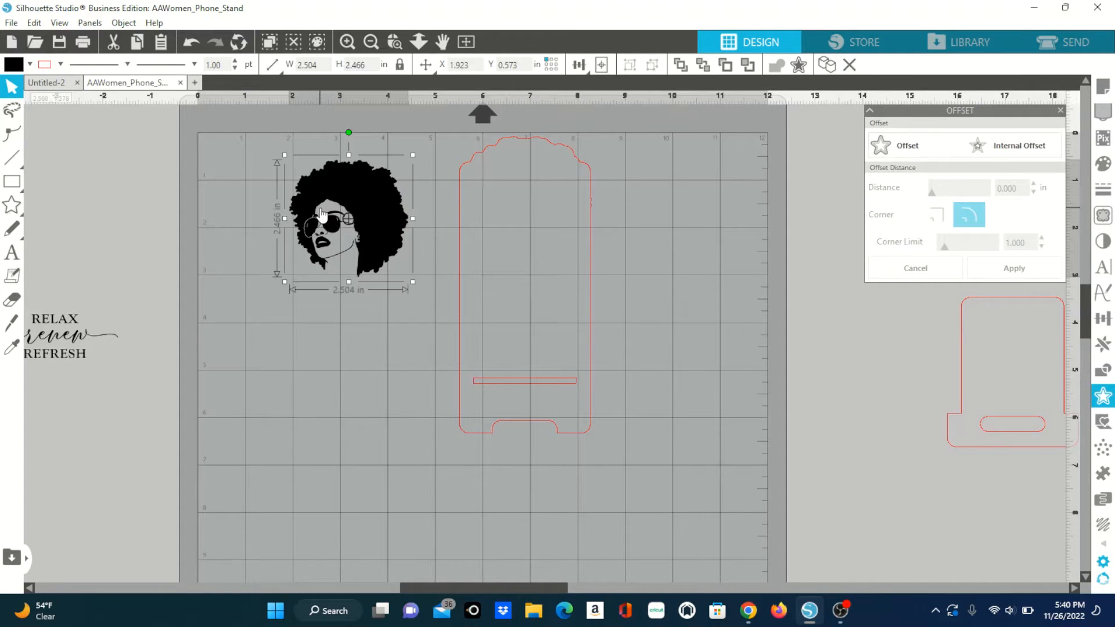
key(ctrl+d)
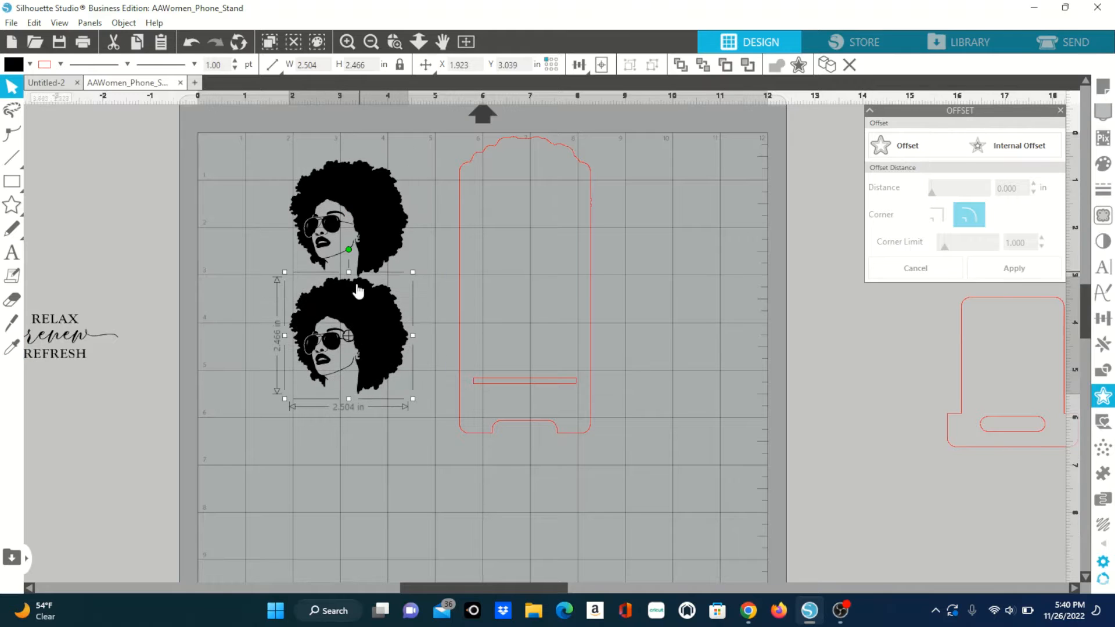
drag(323, 326, 500, 188)
drag(42, 334, 528, 309)
key(ctrl+Left)
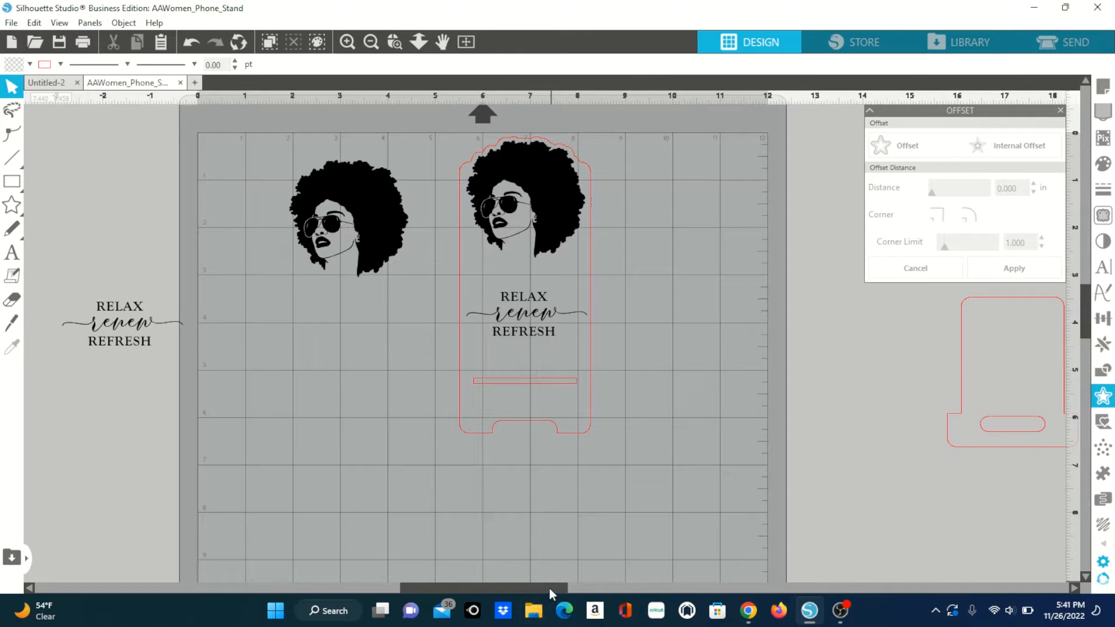
Duplicate the blank stand template to its left, move the copy onto the mat and pull its back piece away from the front.
drag(548, 588, 741, 583)
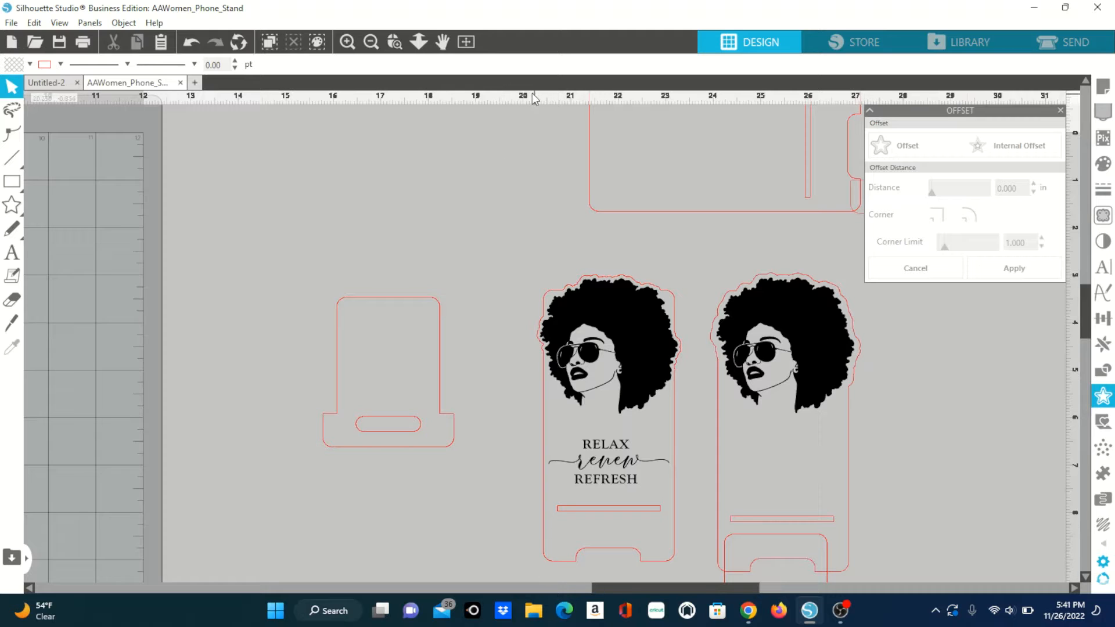
drag(552, 152, 838, 197)
key(i)
key(ctrl+Left)
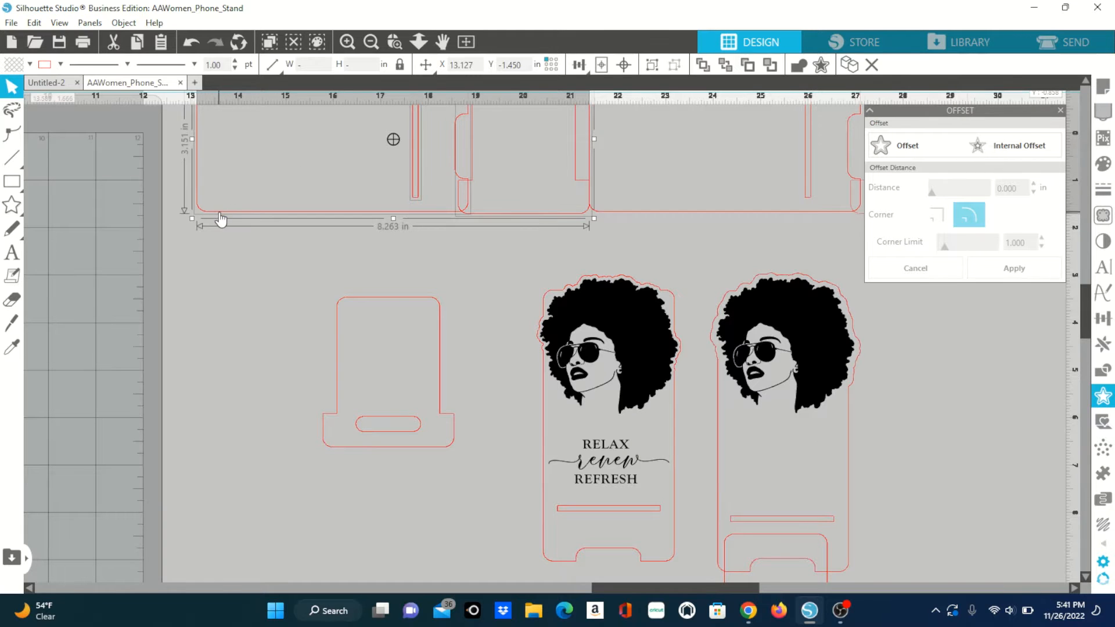
drag(223, 203, 61, 377)
click(299, 464)
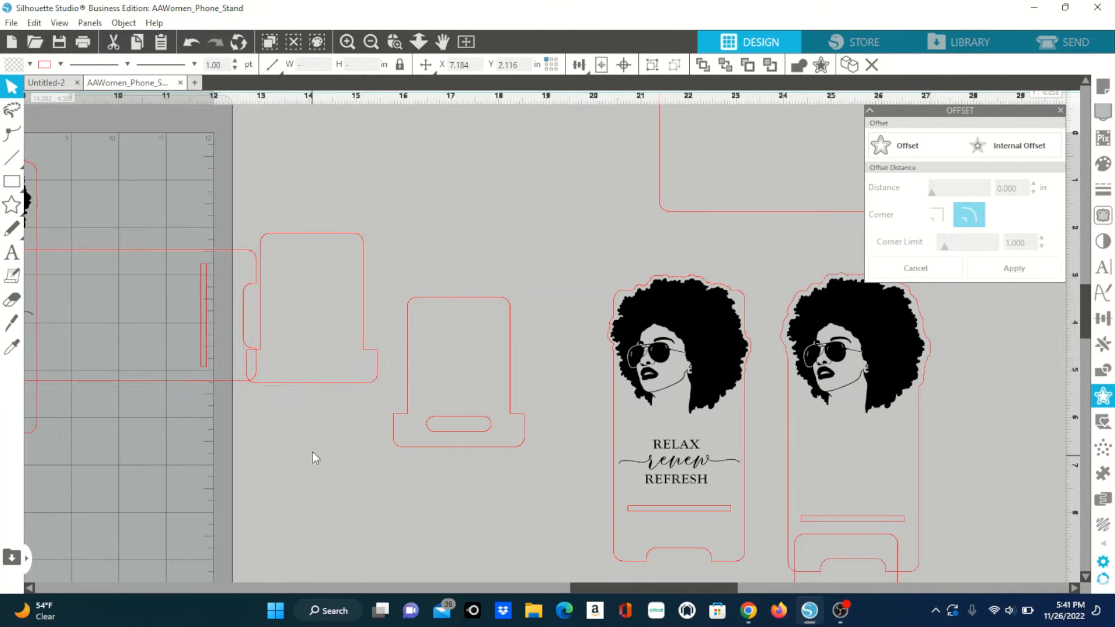
drag(309, 239, 565, 107)
Move the blank stand front below the spare silhouette on the mat and rotate it 90° clockwise.
drag(602, 592, 411, 591)
drag(640, 213, 748, 407)
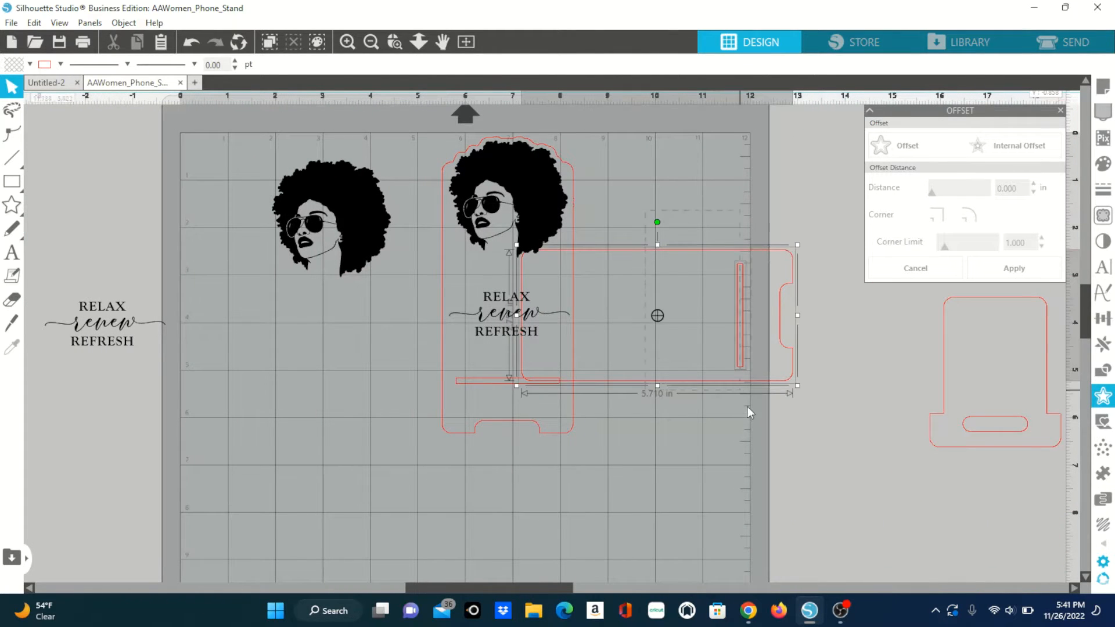
drag(703, 249, 379, 463)
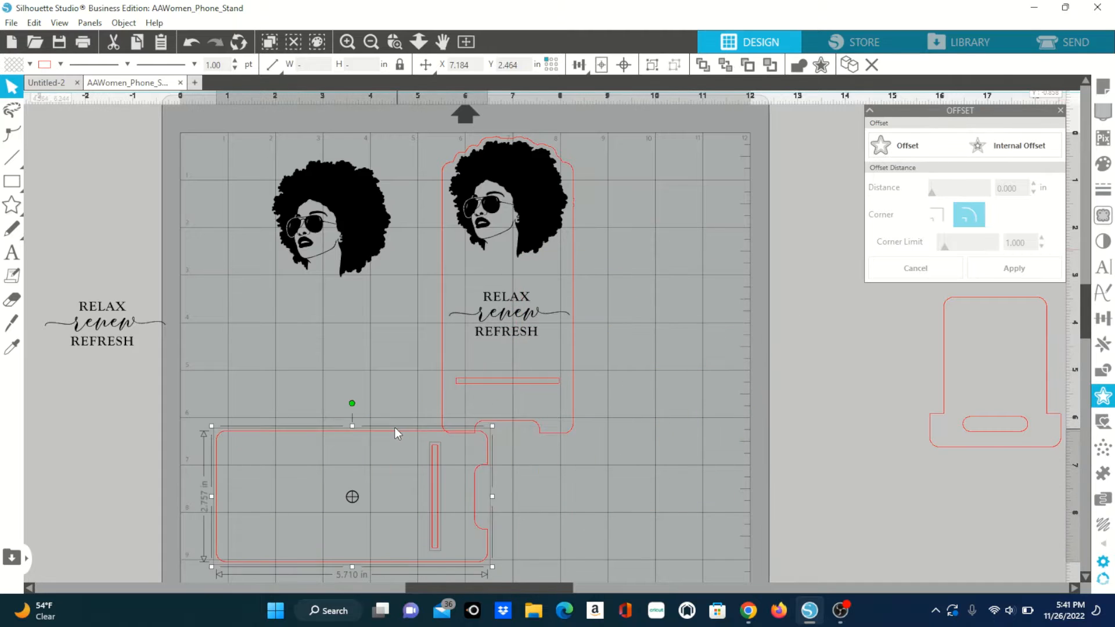
click(124, 22)
mouse_move(134, 86)
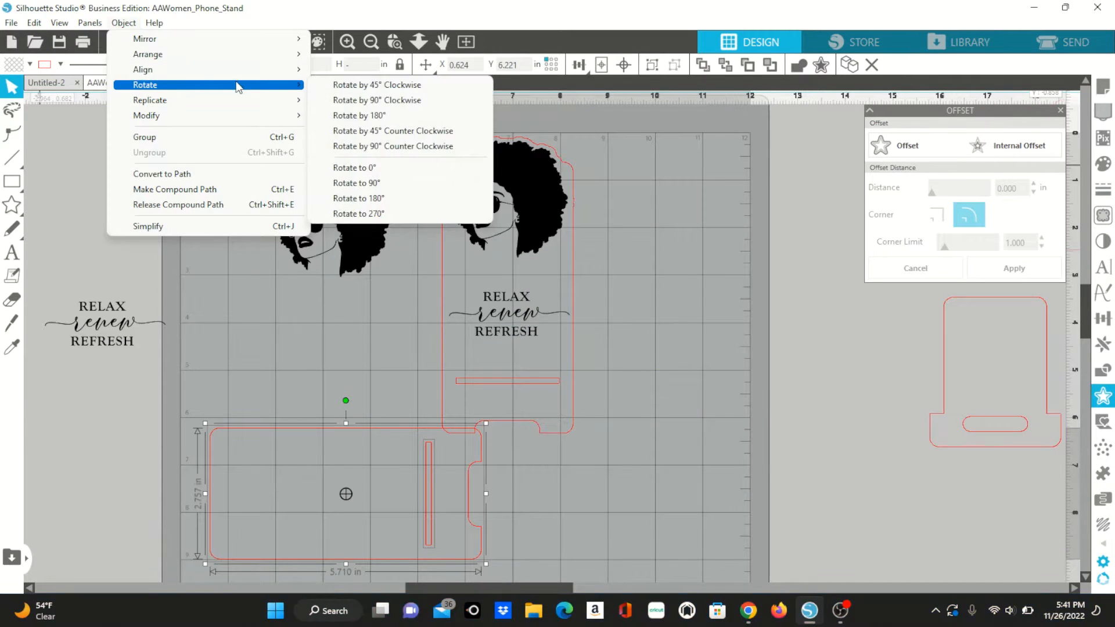
click(339, 100)
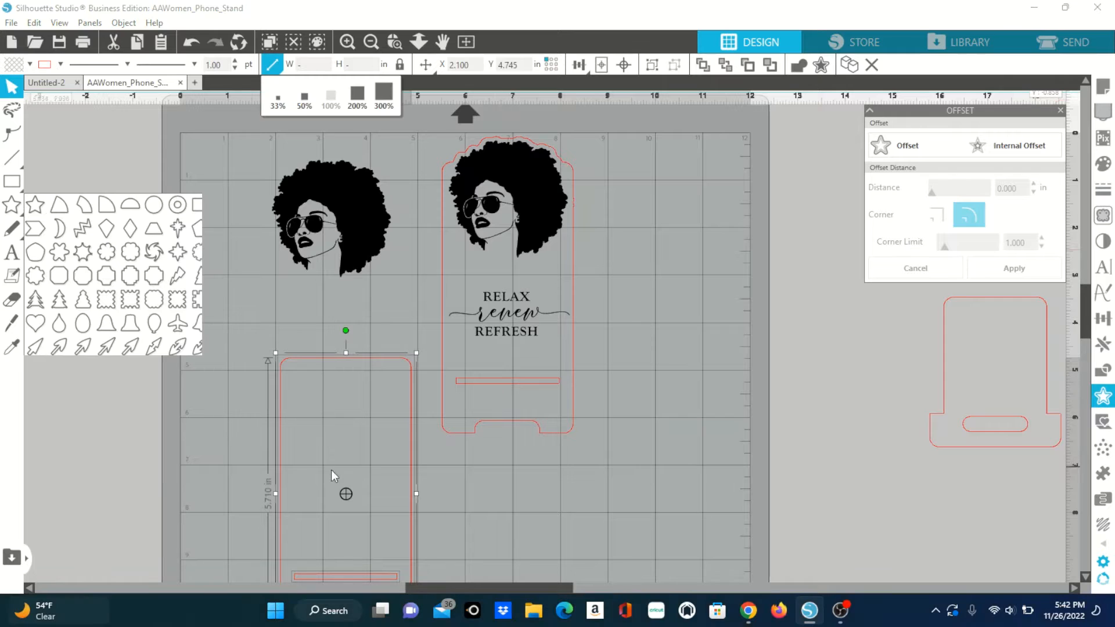
click(493, 487)
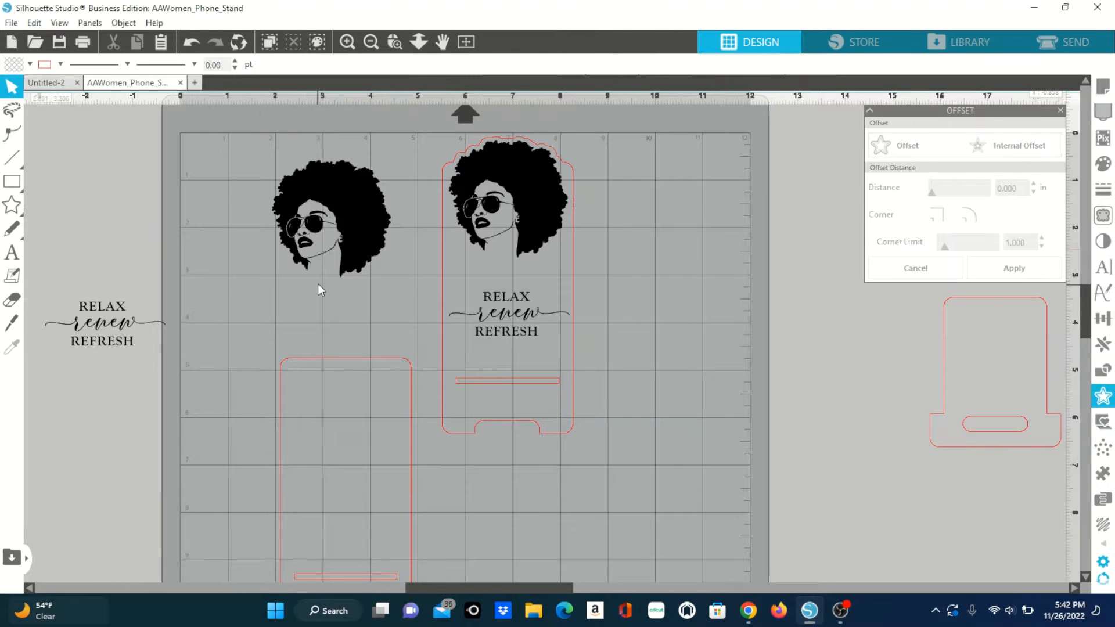
Create a 0.250 in outer offset with rounded corners around the spare woman silhouette.
click(334, 199)
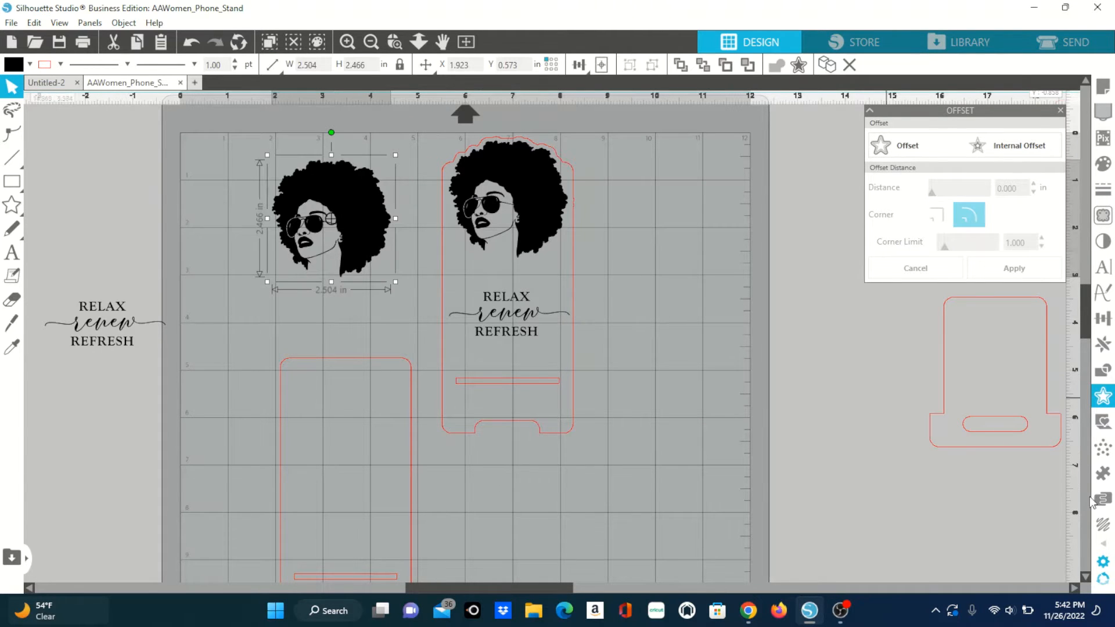
click(1103, 396)
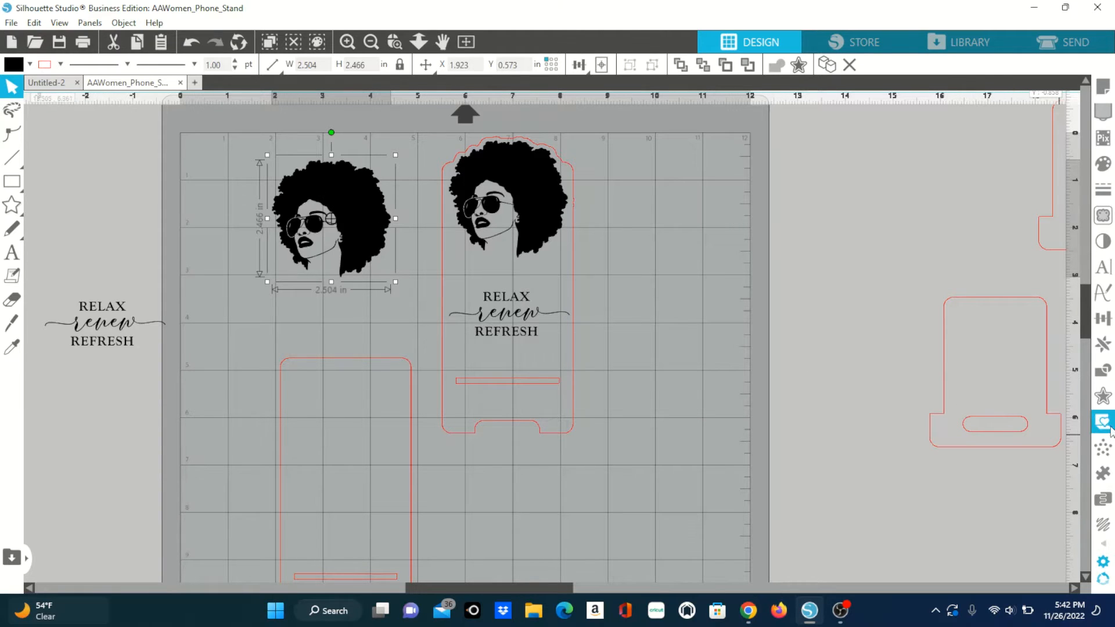
click(1103, 396)
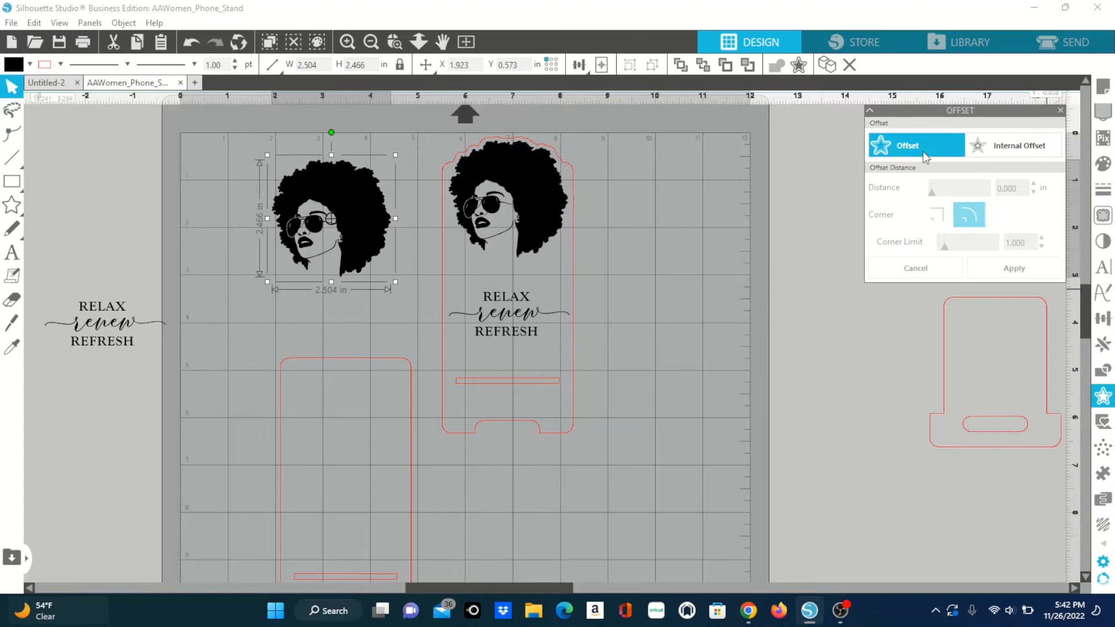
click(889, 151)
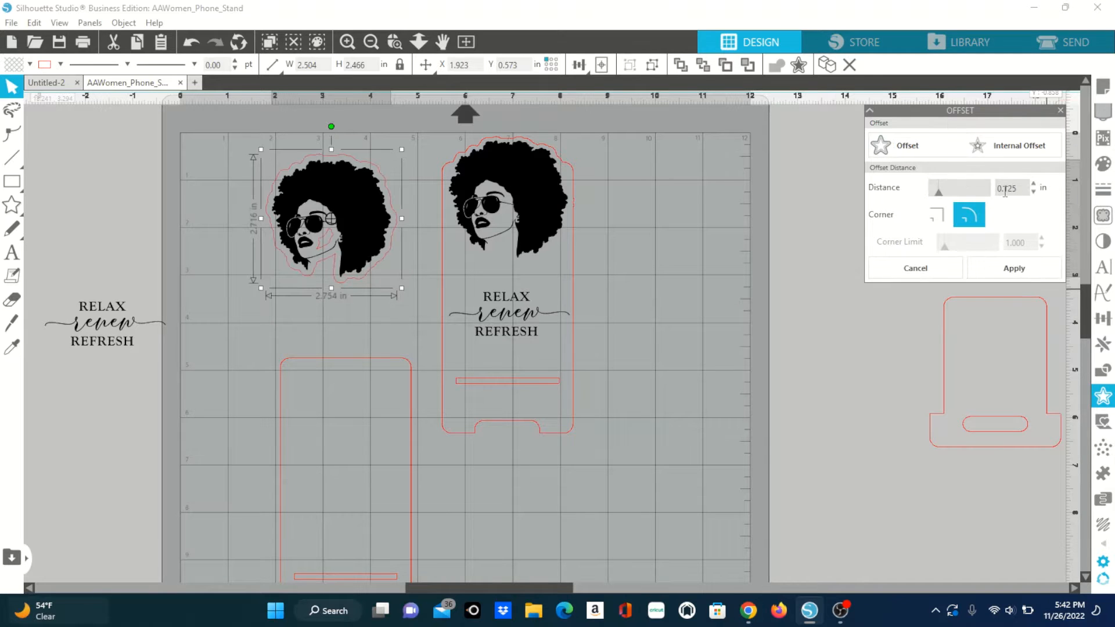
drag(1004, 189, 1027, 192)
text(120)
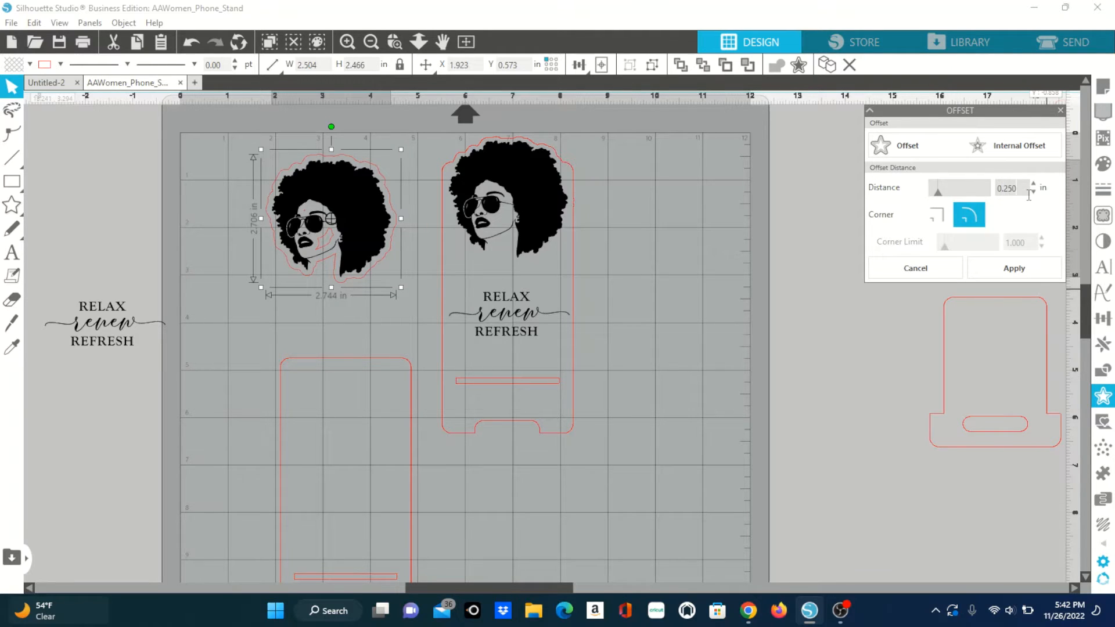
key(Return)
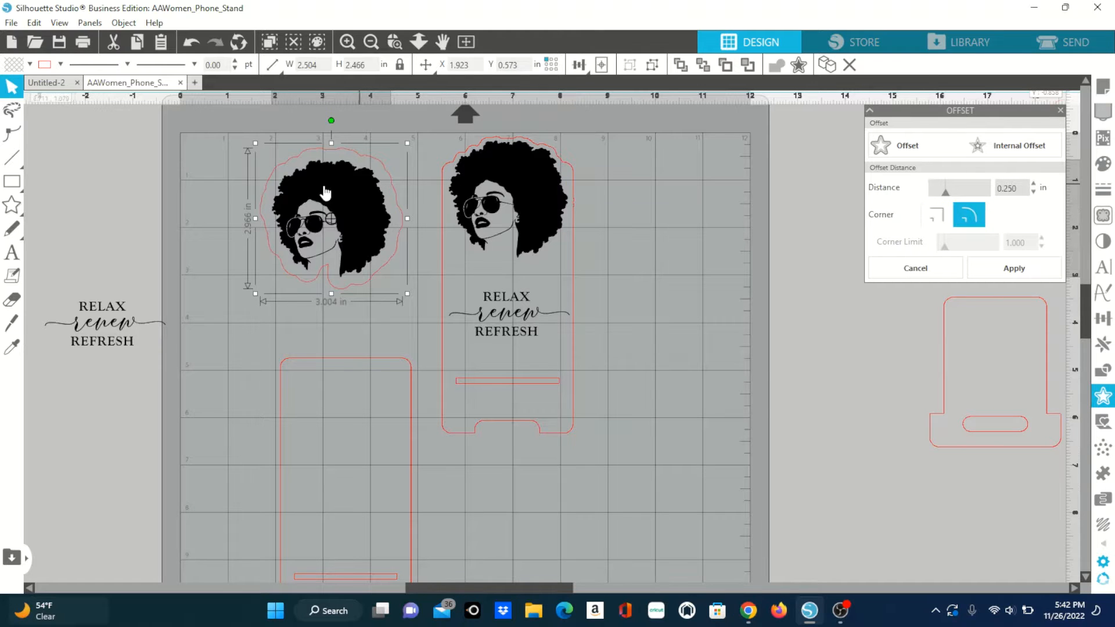
Position the spare silhouette together with its offset outline over the top of the blank stand front.
click(233, 172)
click(362, 259)
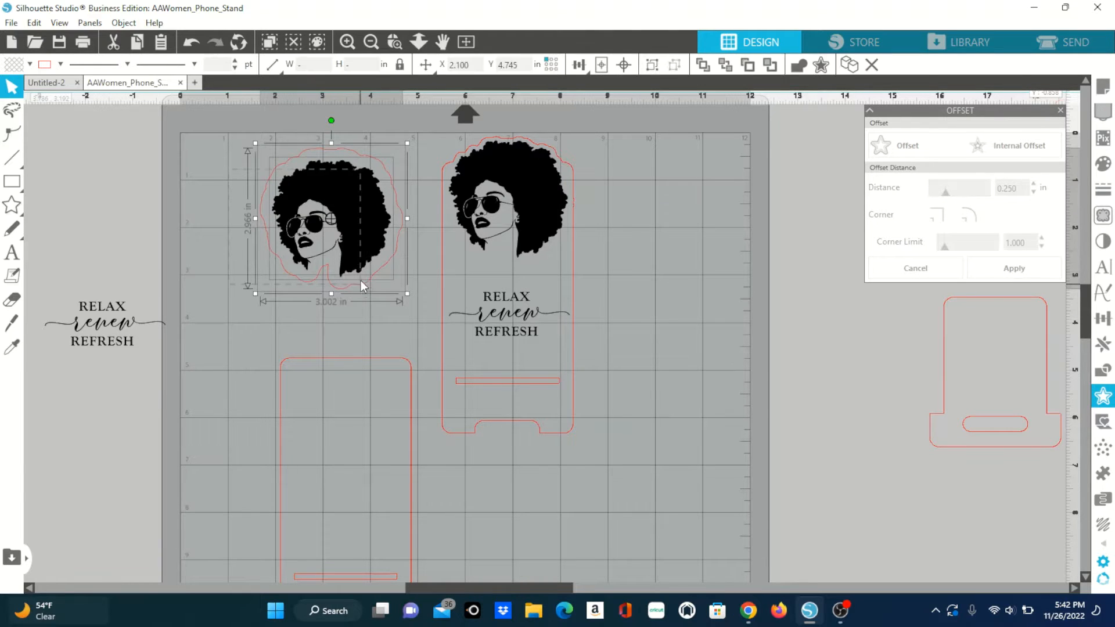
drag(362, 259, 374, 442)
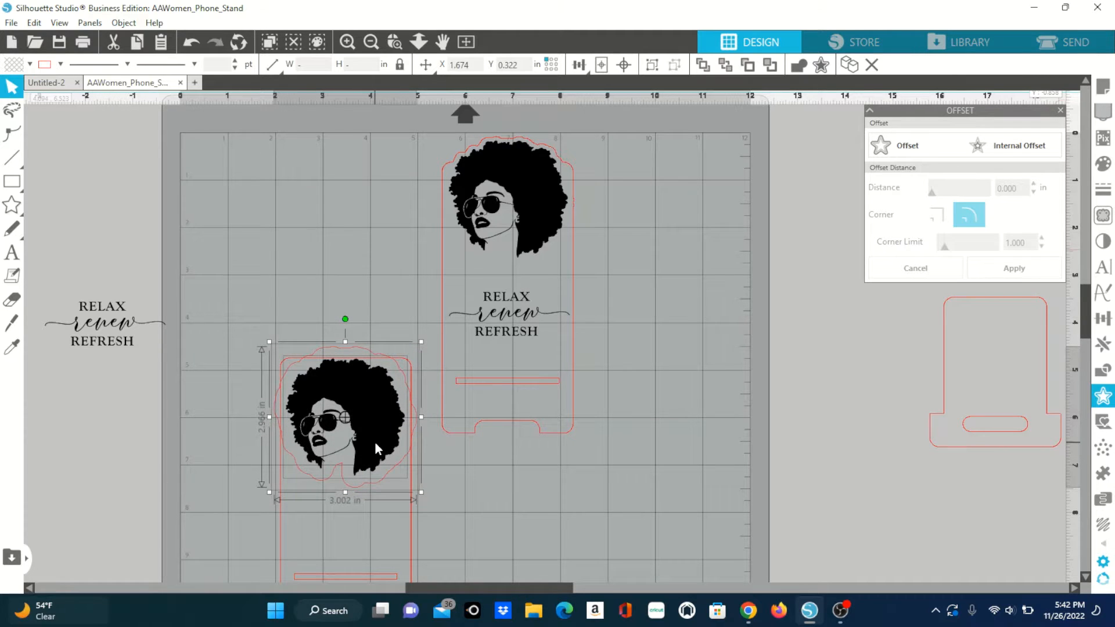
click(376, 262)
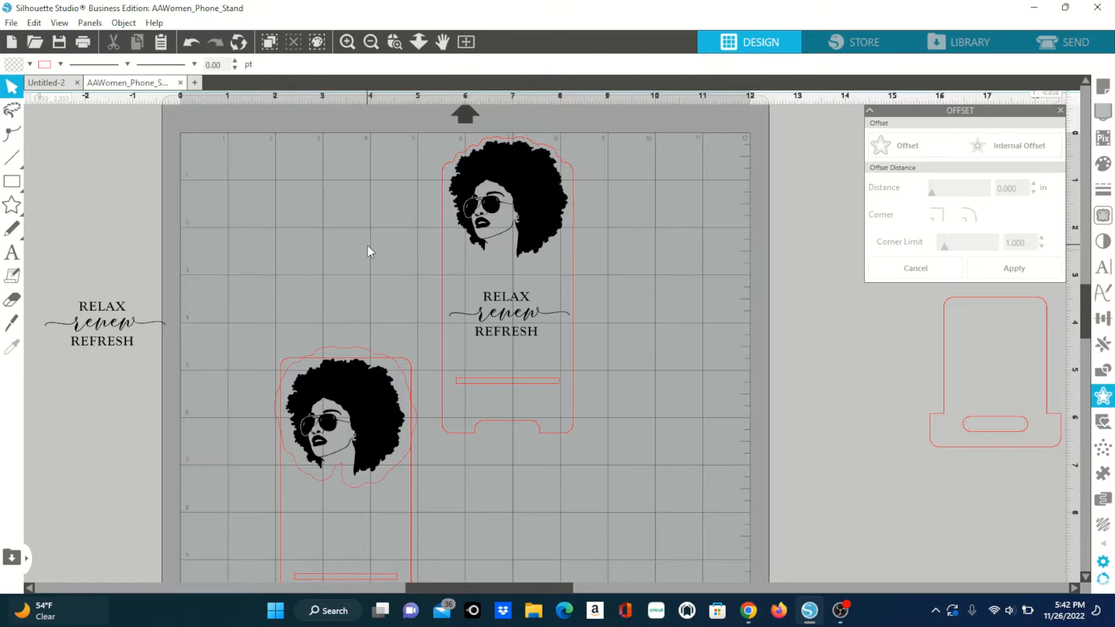
click(353, 417)
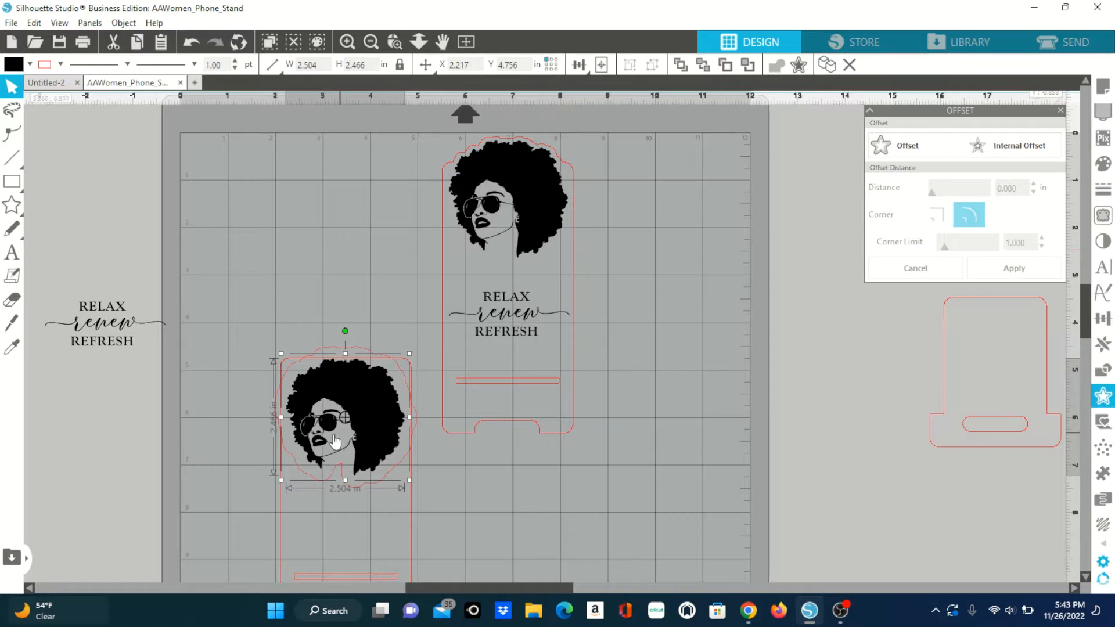
click(434, 490)
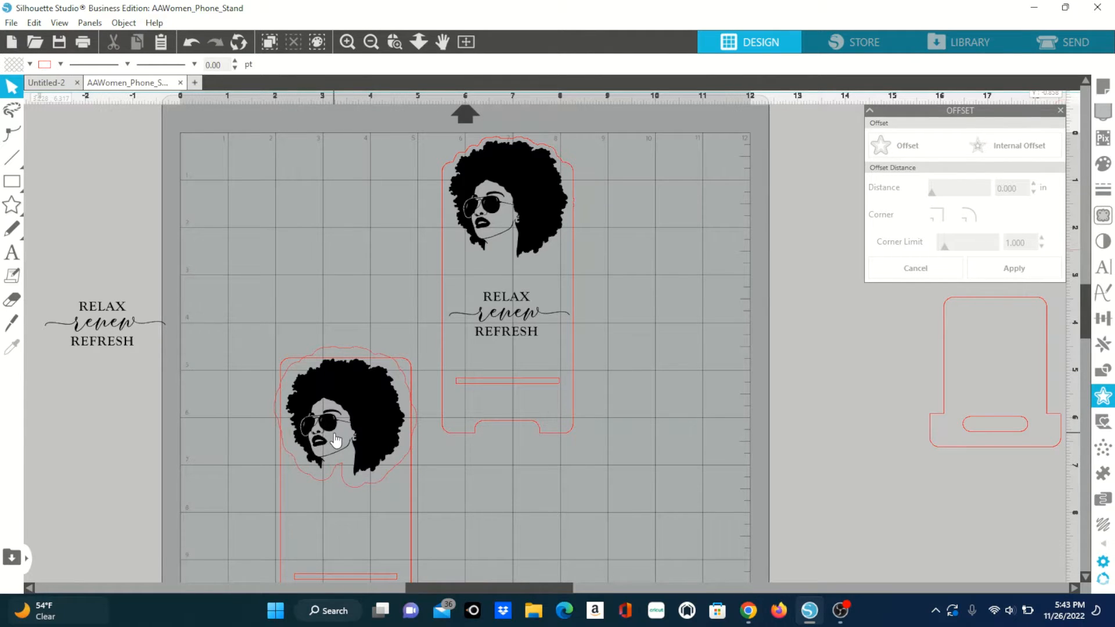
Weld the 0.250 in offset outline to the blank stand front.
scroll(479, 535, down, 3)
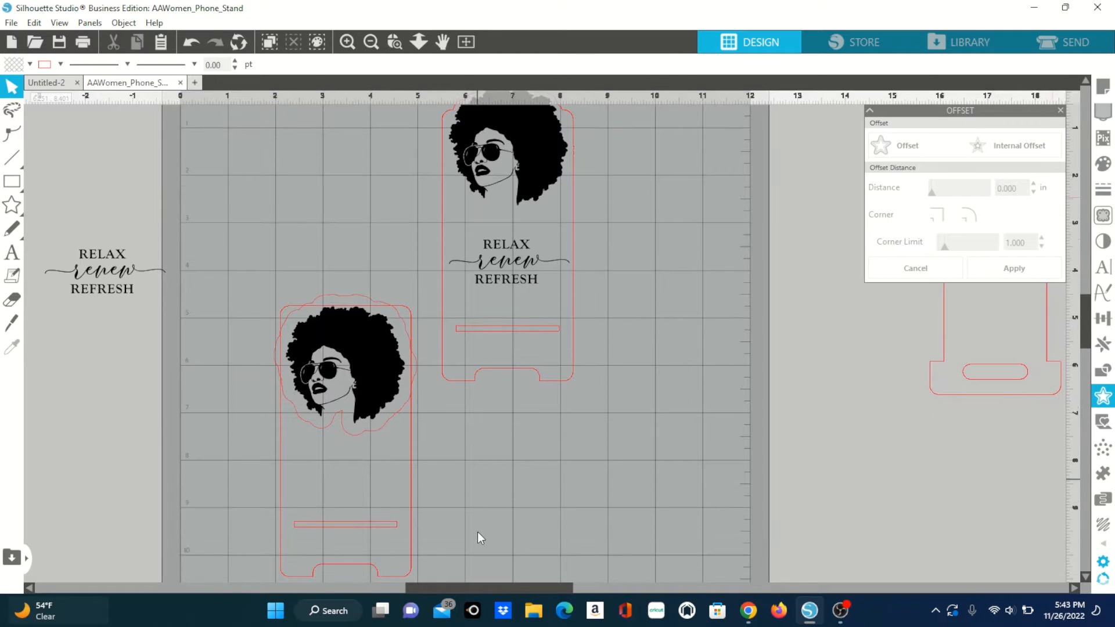
scroll(477, 532, down, 1)
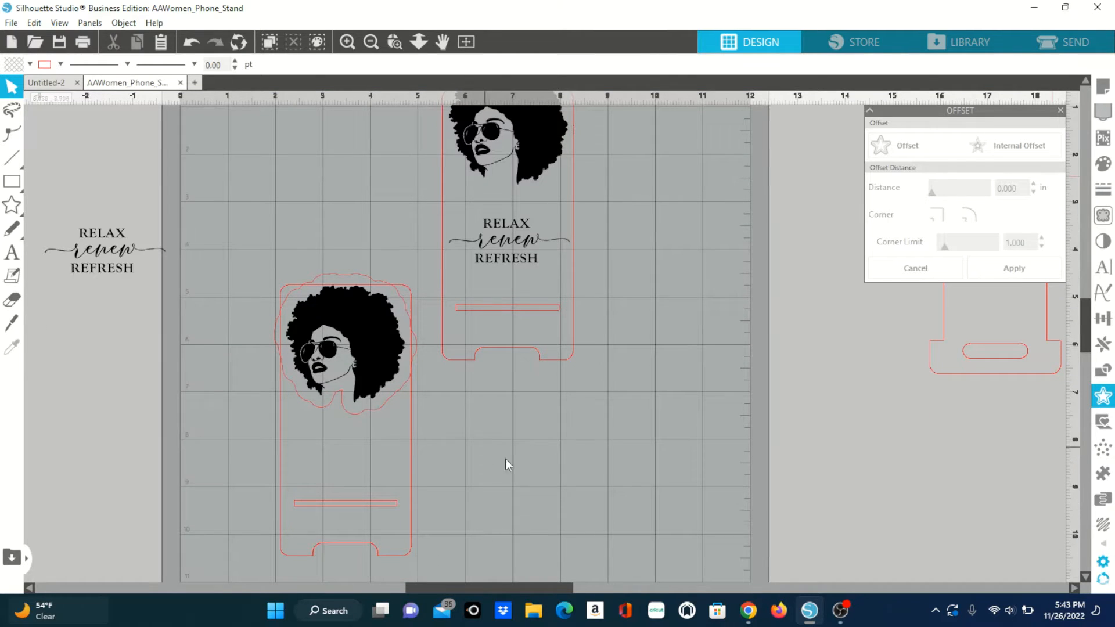
click(283, 458)
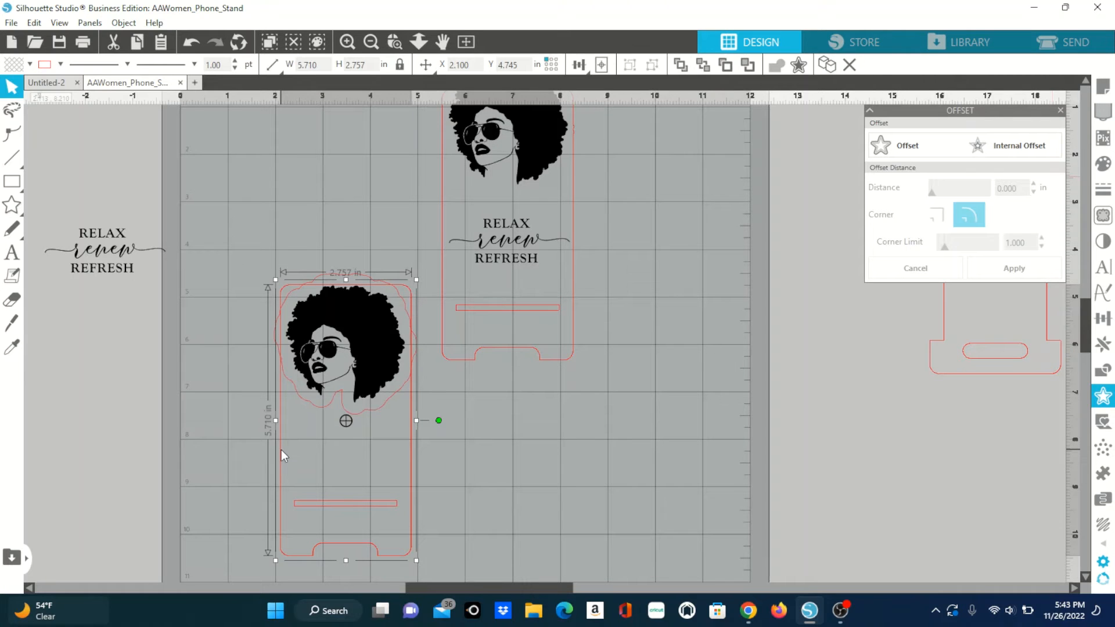
shift+click(327, 278)
right_click(326, 275)
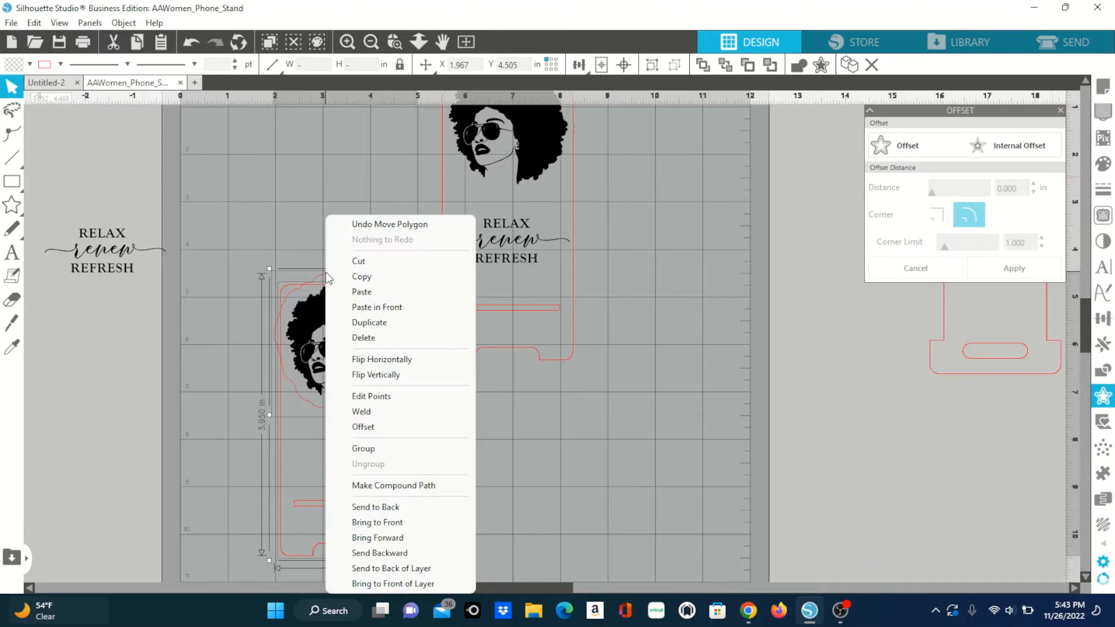
click(366, 411)
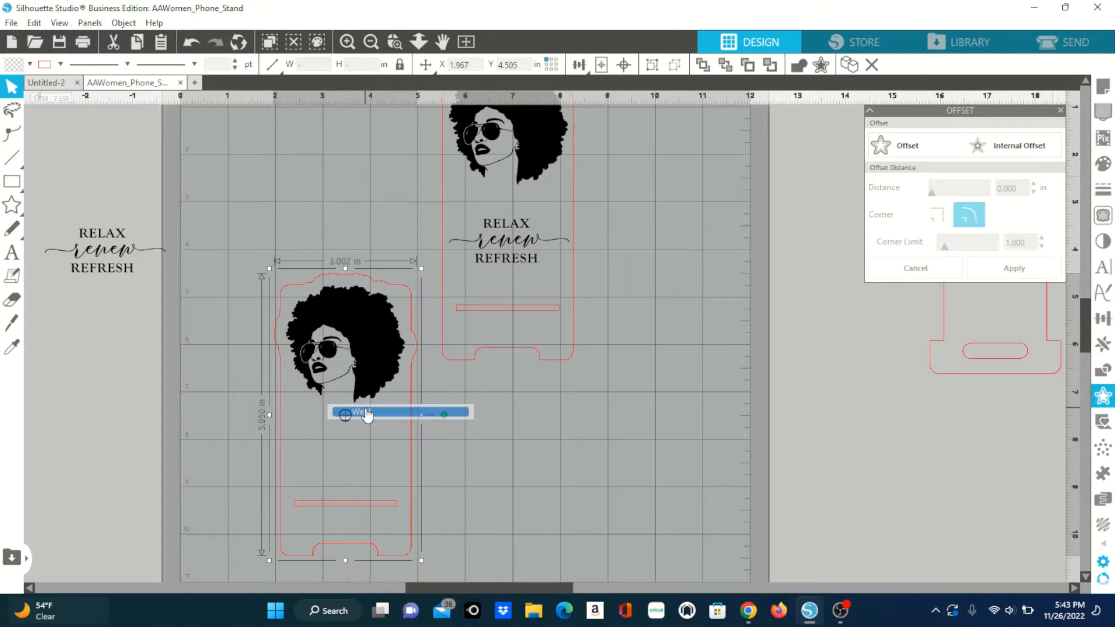
click(522, 468)
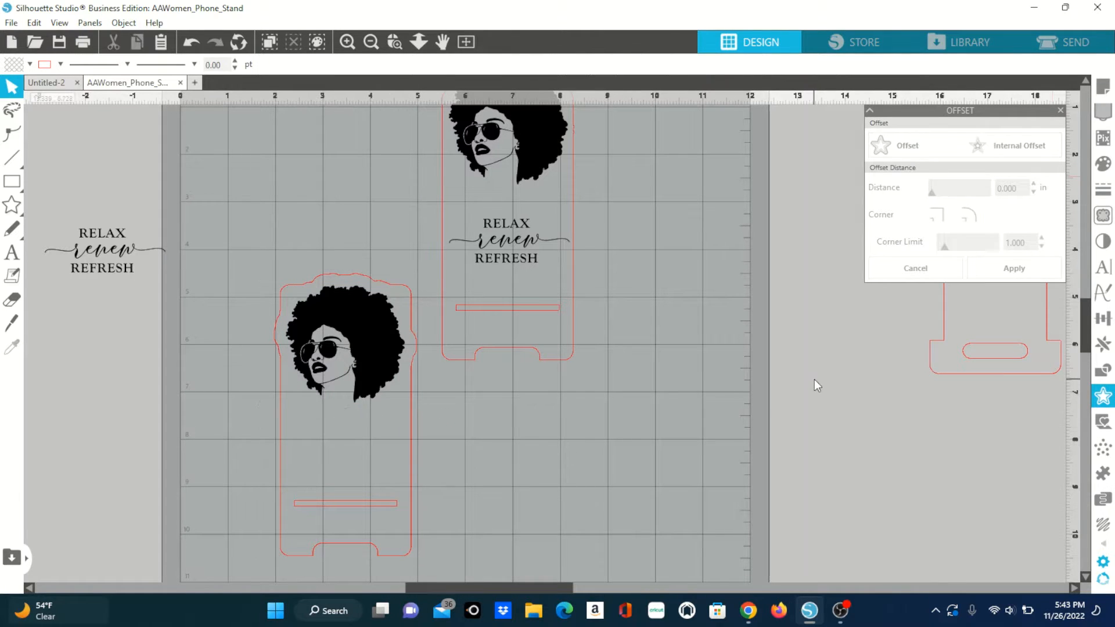
Place the spare RELAX renew REFRESH phrase on the second stand front, between the silhouette and the slot.
scroll(809, 374, down, 2)
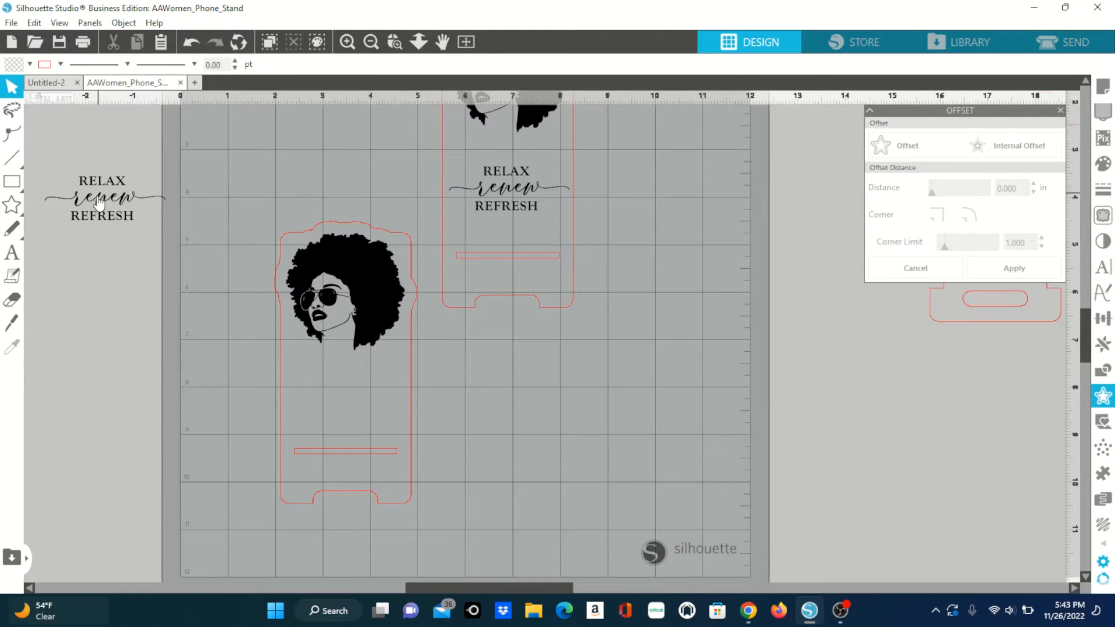
drag(99, 204, 292, 386)
drag(335, 407, 336, 403)
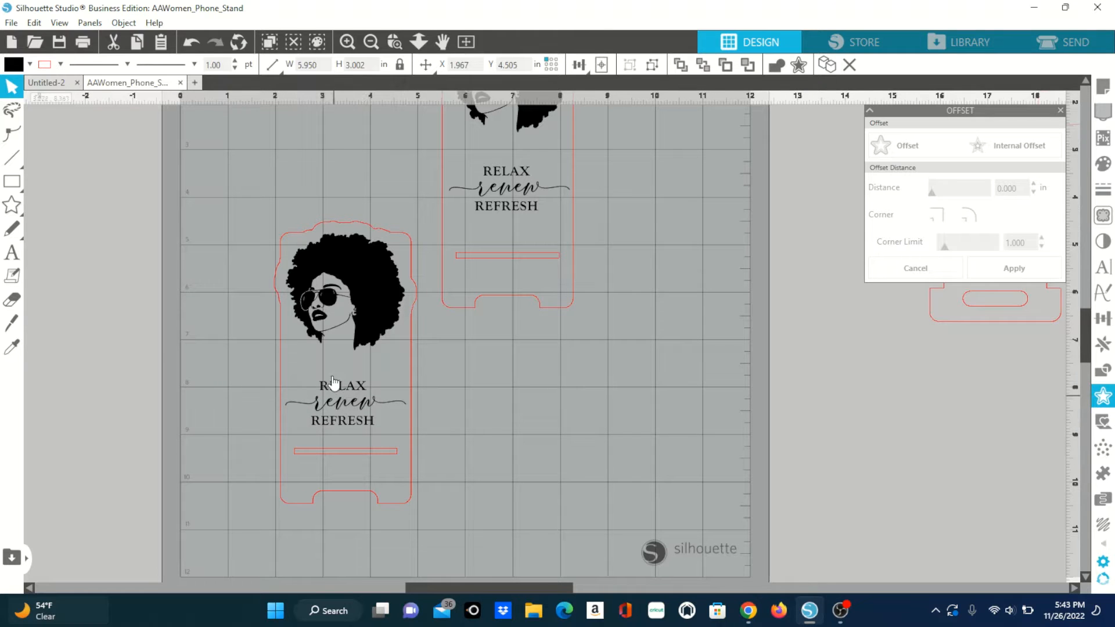
Group the second stand front with its artwork and move it up beside the first stand front.
drag(249, 198, 414, 525)
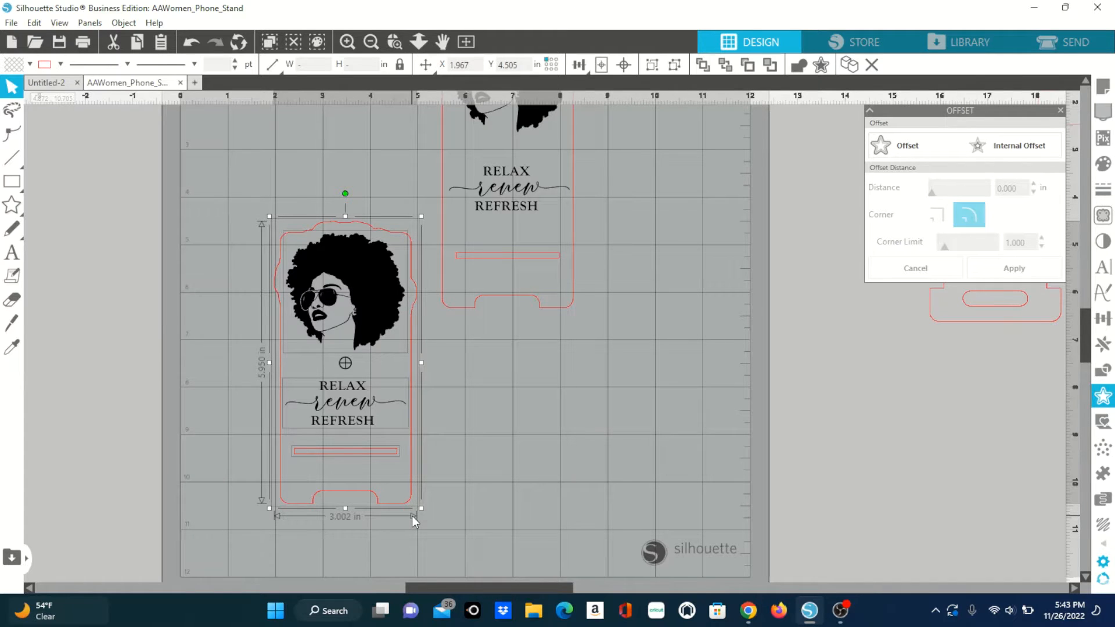
right_click(414, 520)
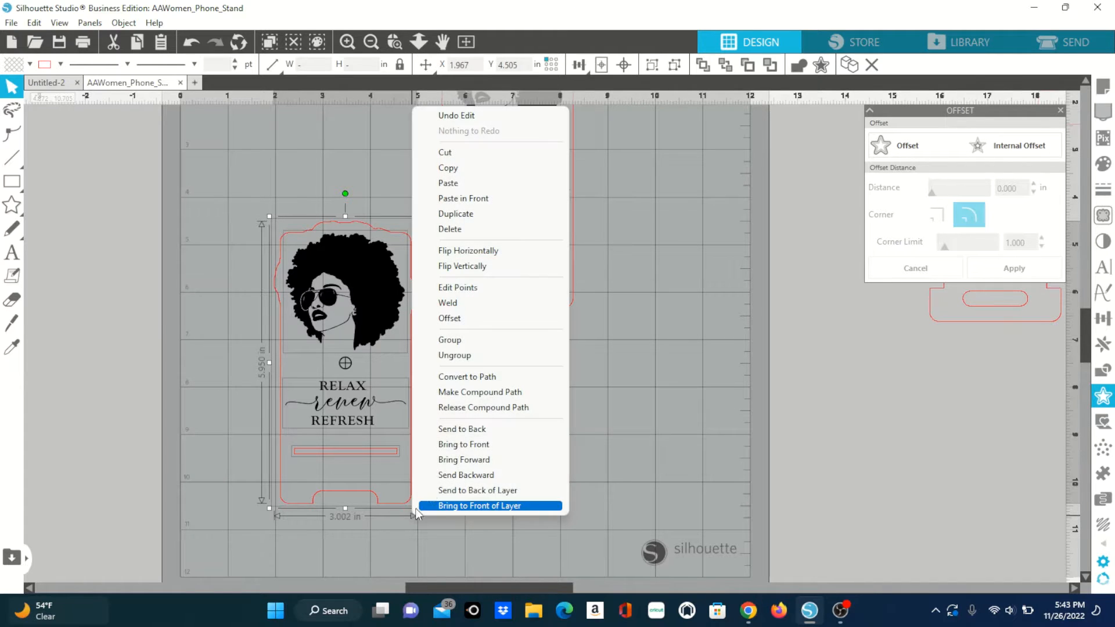
click(450, 340)
scroll(463, 340, up, 5)
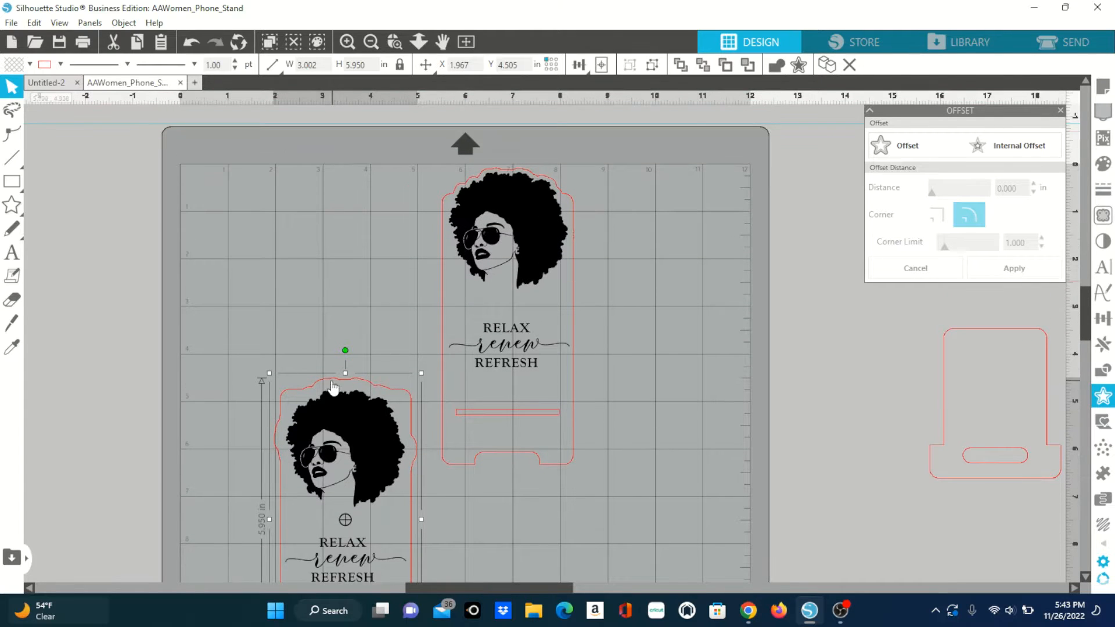
drag(333, 406, 301, 197)
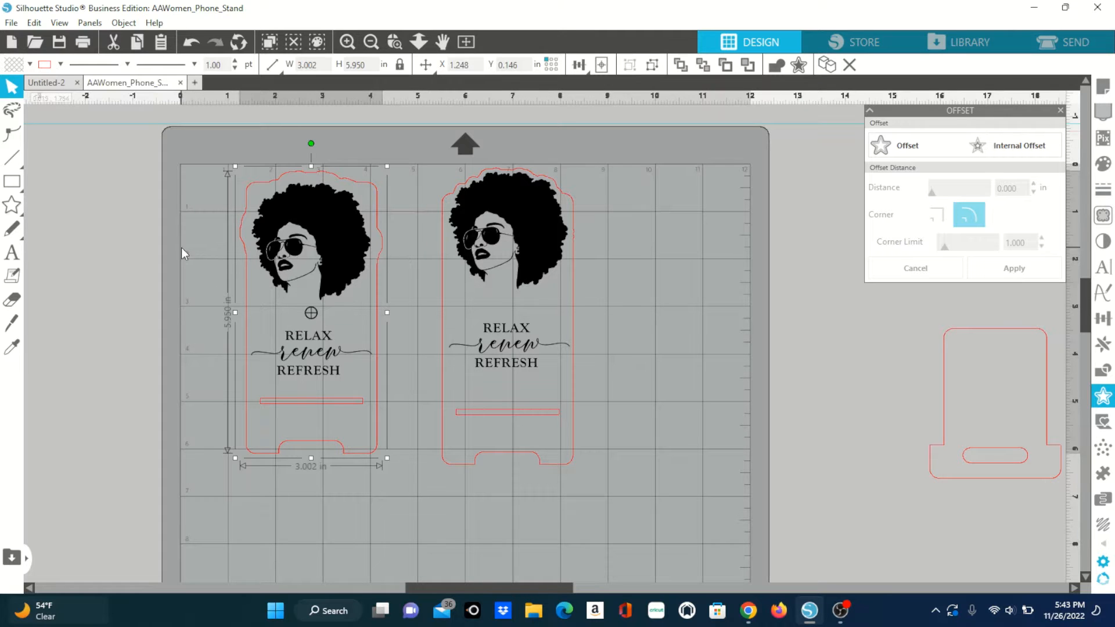
right_click(302, 233)
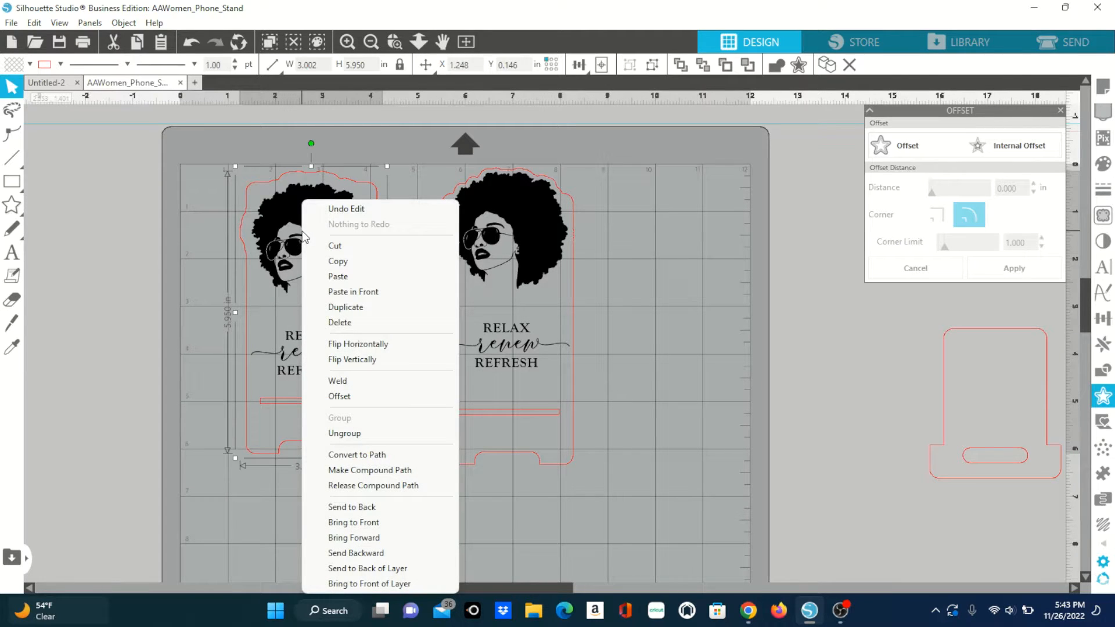
click(694, 294)
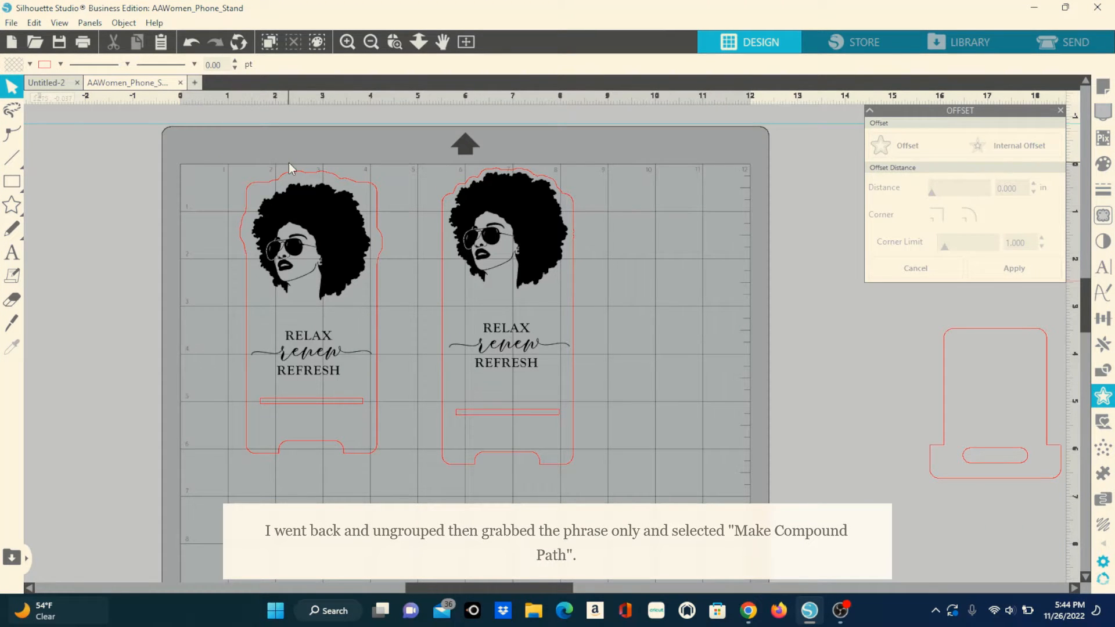
Save only the left-hand stand front with its artwork to the hard drive.
drag(192, 153, 389, 448)
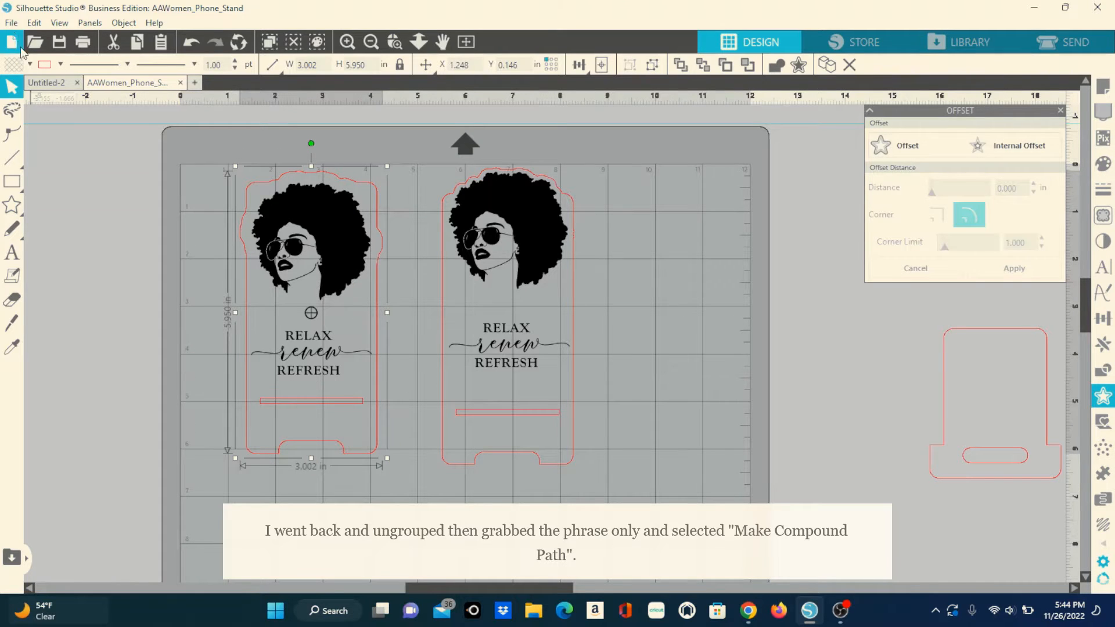
click(11, 23)
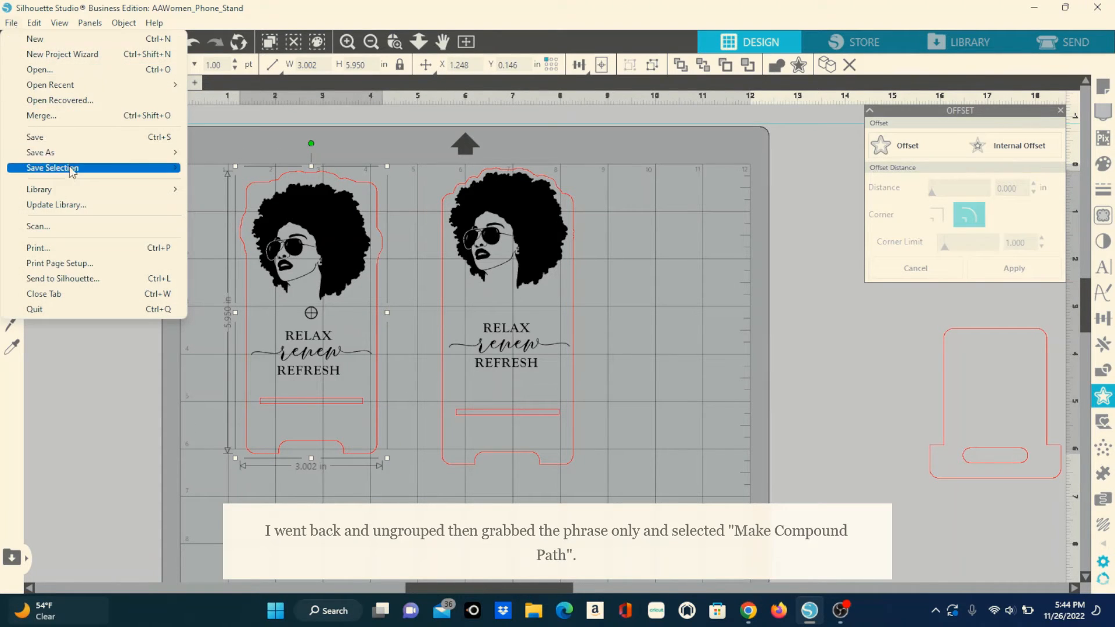
mouse_move(69, 170)
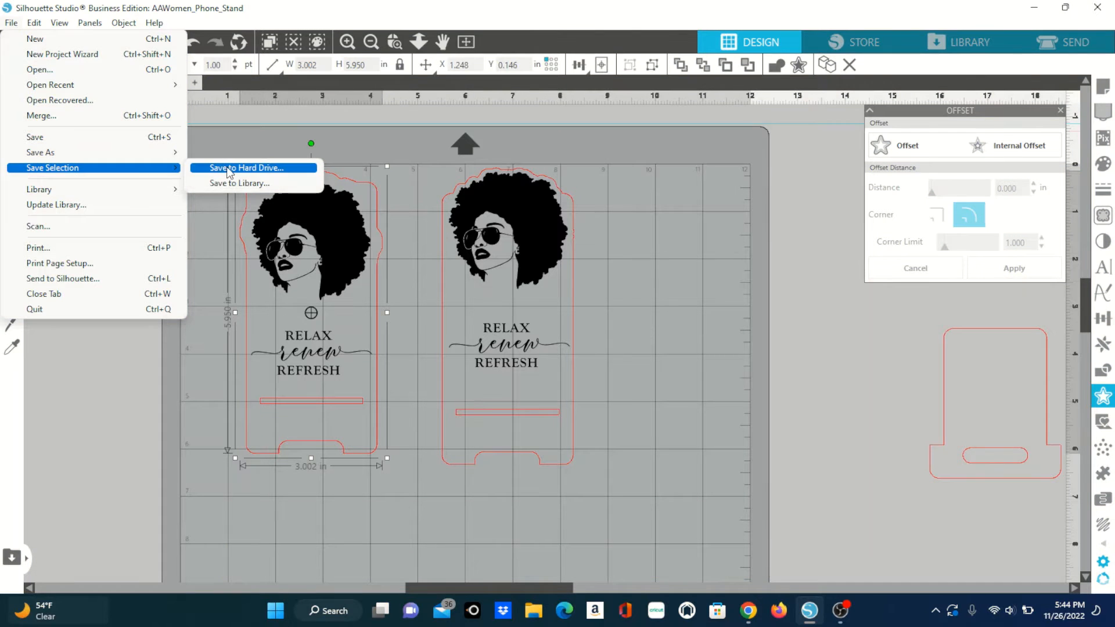
click(231, 169)
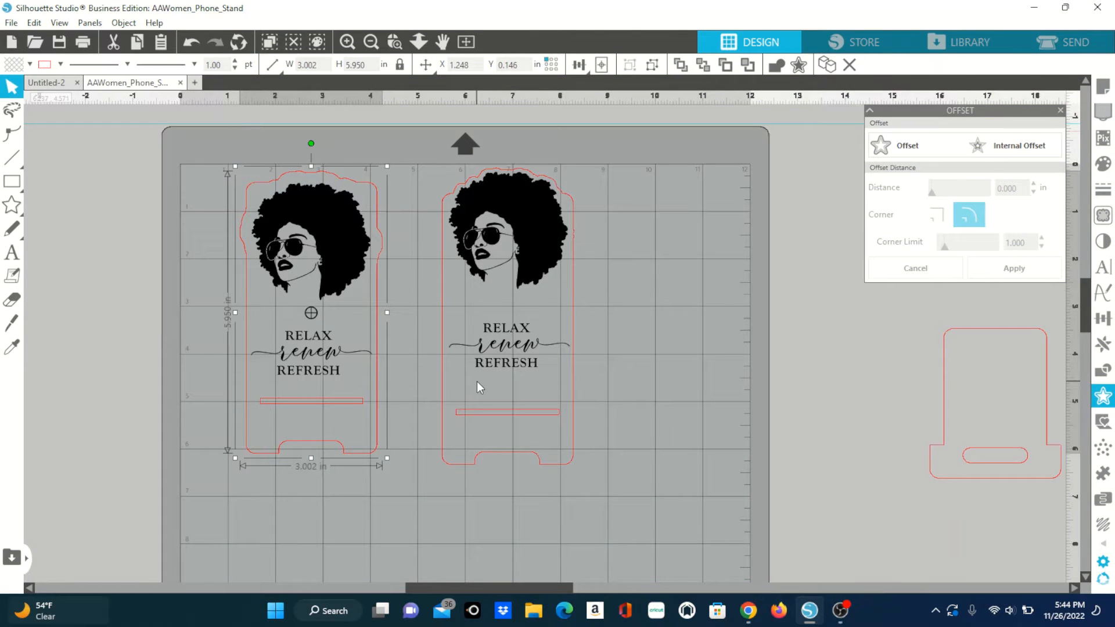
click(698, 349)
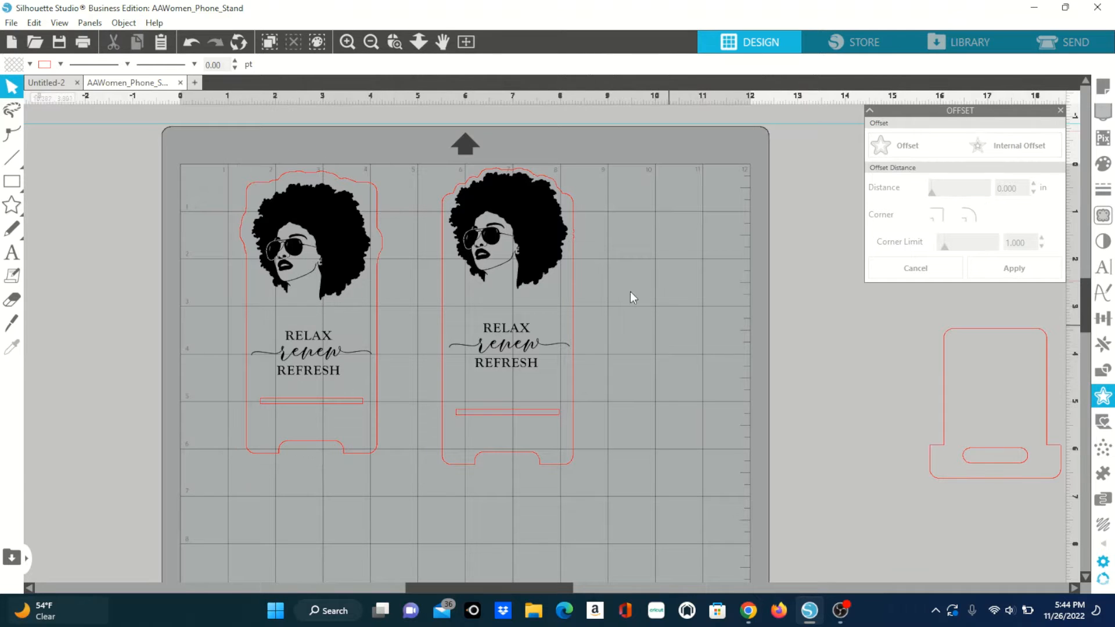
Move the stand back piece with its rounded slot onto the mat beside the right-hand stand front.
click(439, 236)
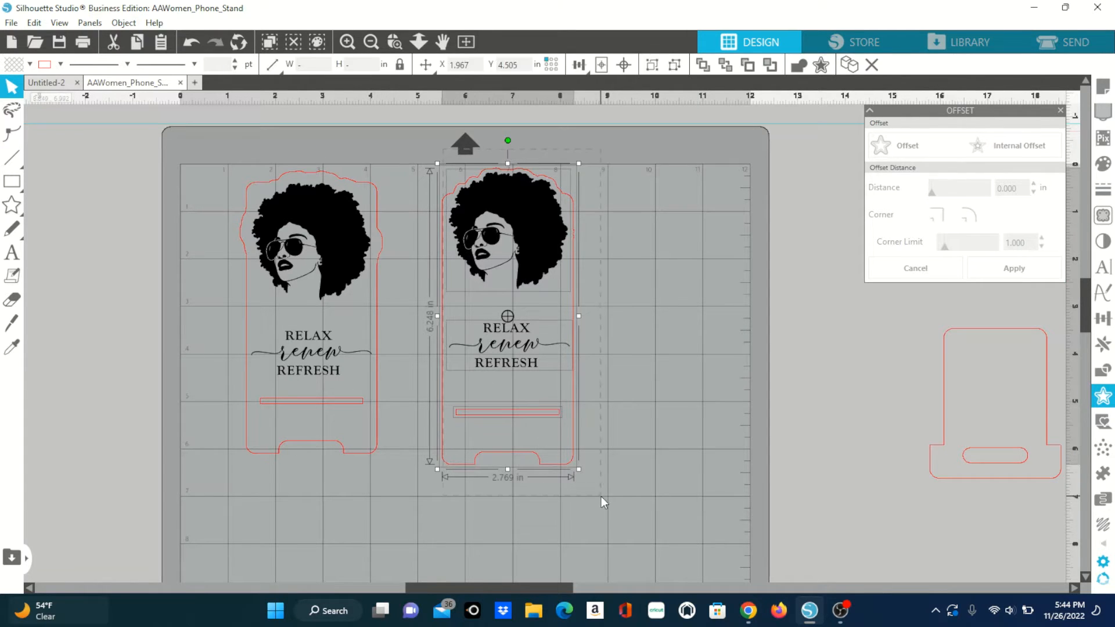
click(716, 427)
click(977, 455)
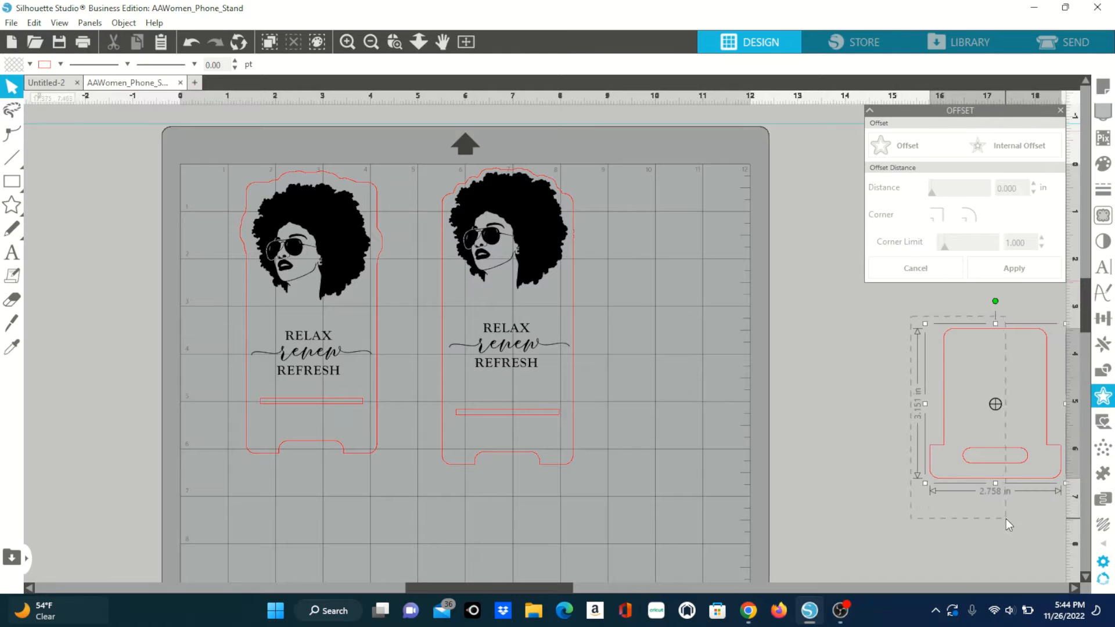
drag(976, 456, 661, 392)
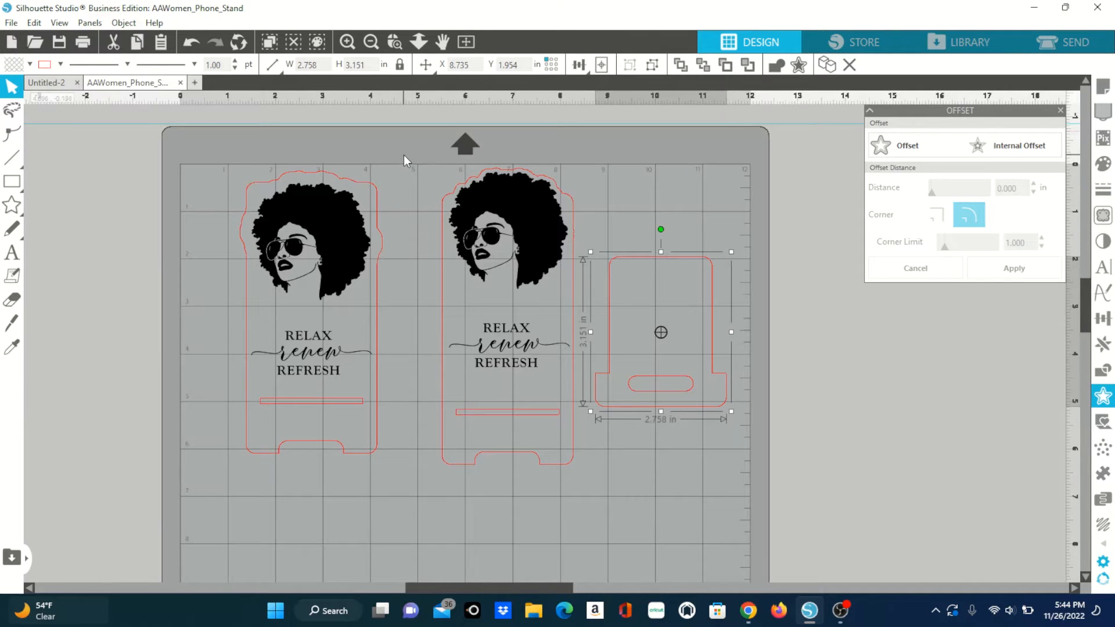
Save only the right-hand stand front and the stand back piece together to the hard drive as an SVG file.
drag(421, 148, 775, 491)
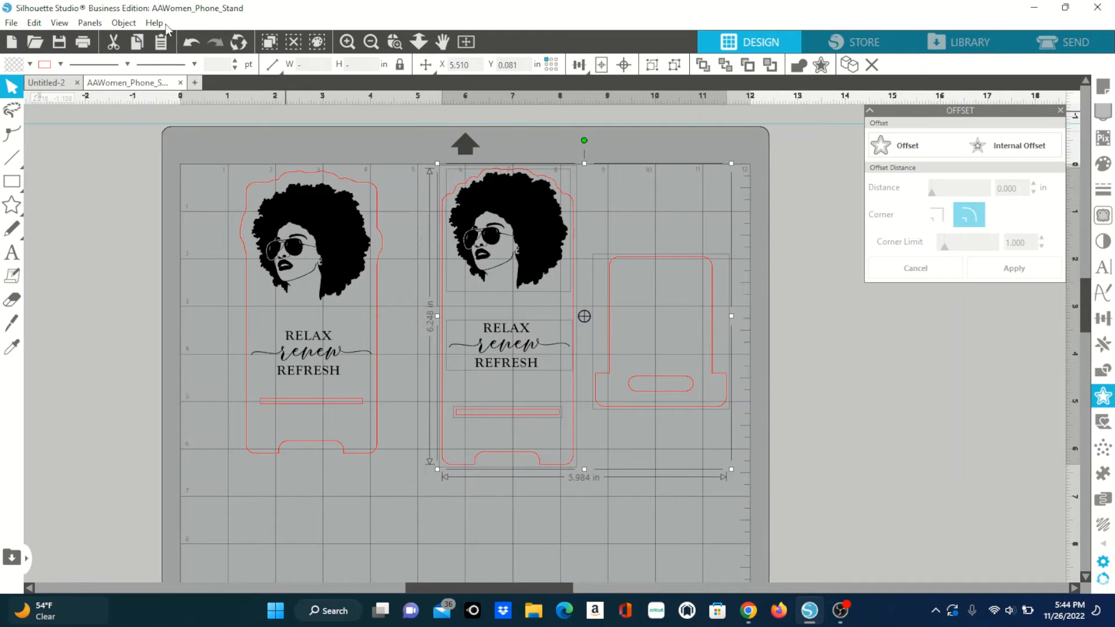
click(11, 23)
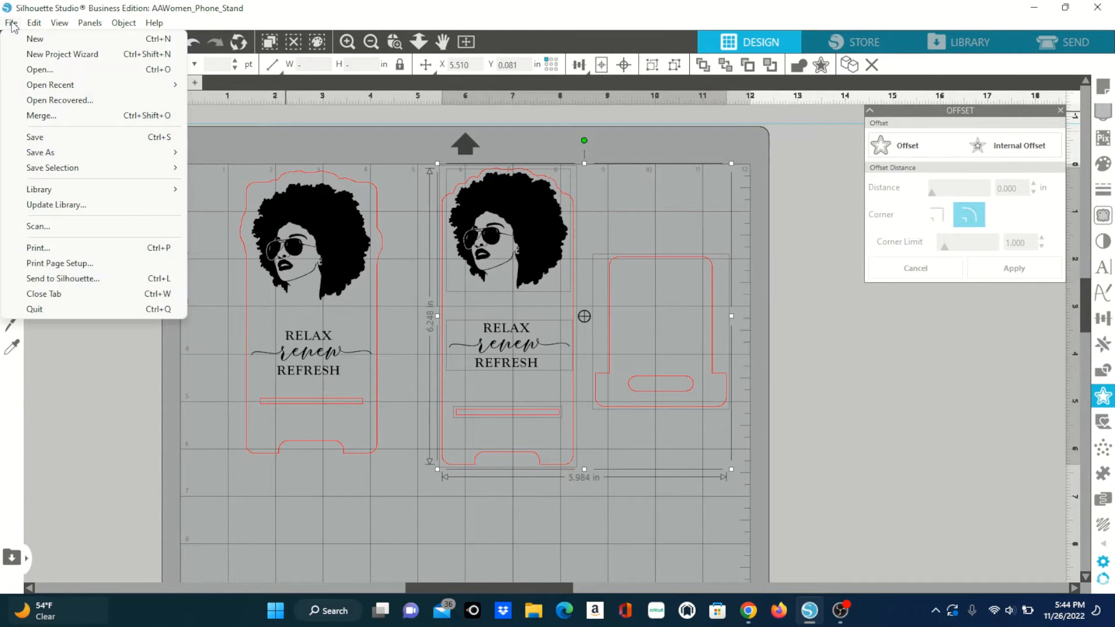
mouse_move(69, 168)
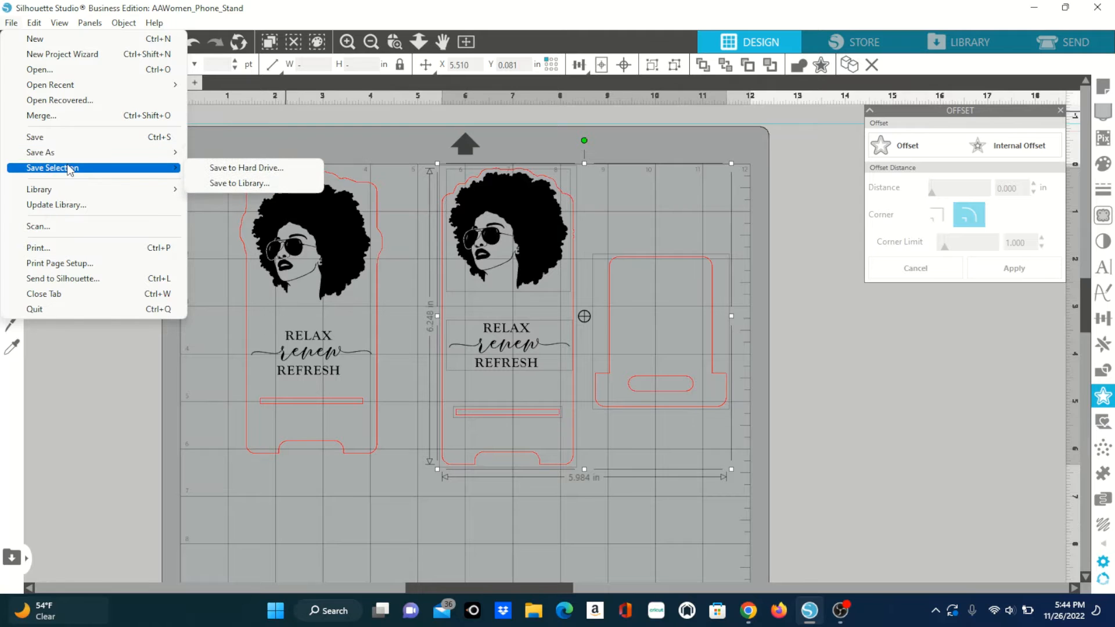
click(244, 168)
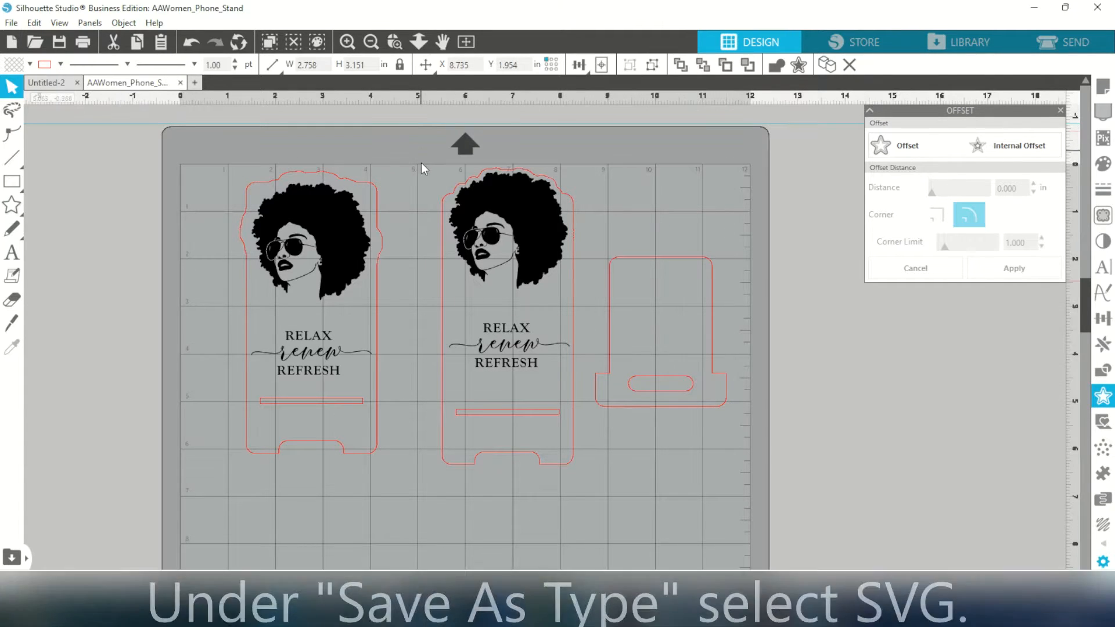
drag(421, 148, 773, 491)
click(11, 23)
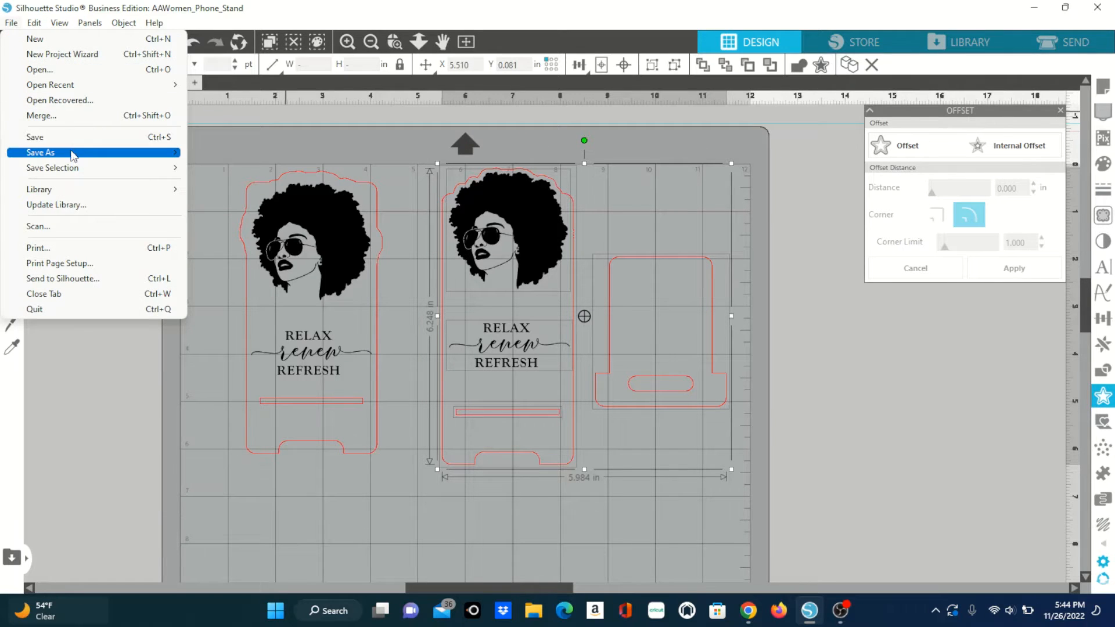
mouse_move(69, 168)
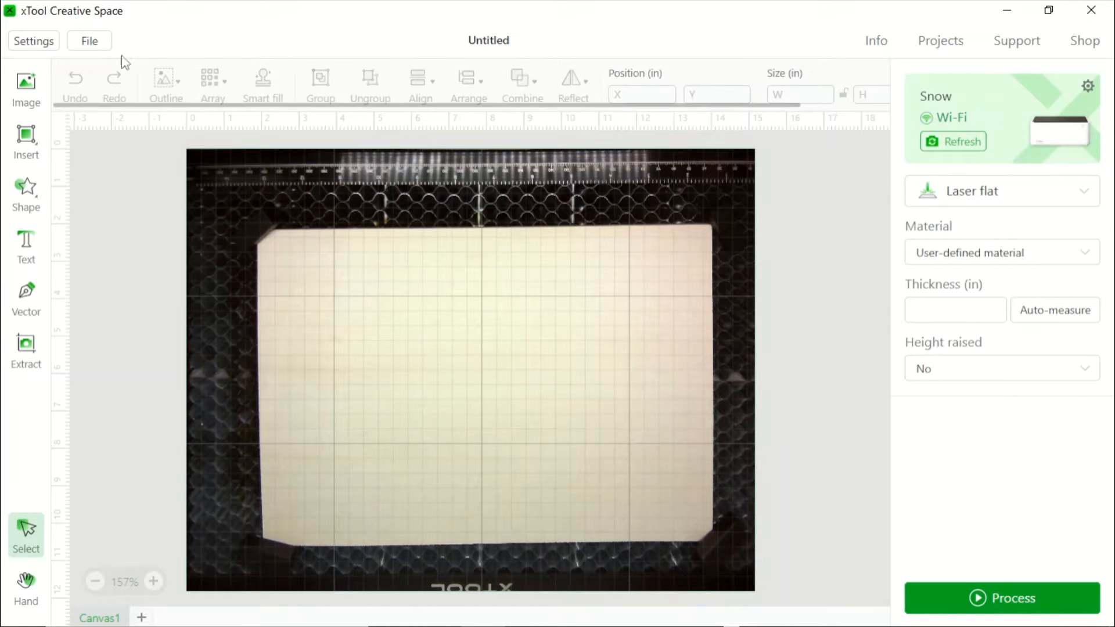
Switch to xTool Creative Space and import the saved phone stand design.
click(84, 45)
click(93, 49)
click(93, 51)
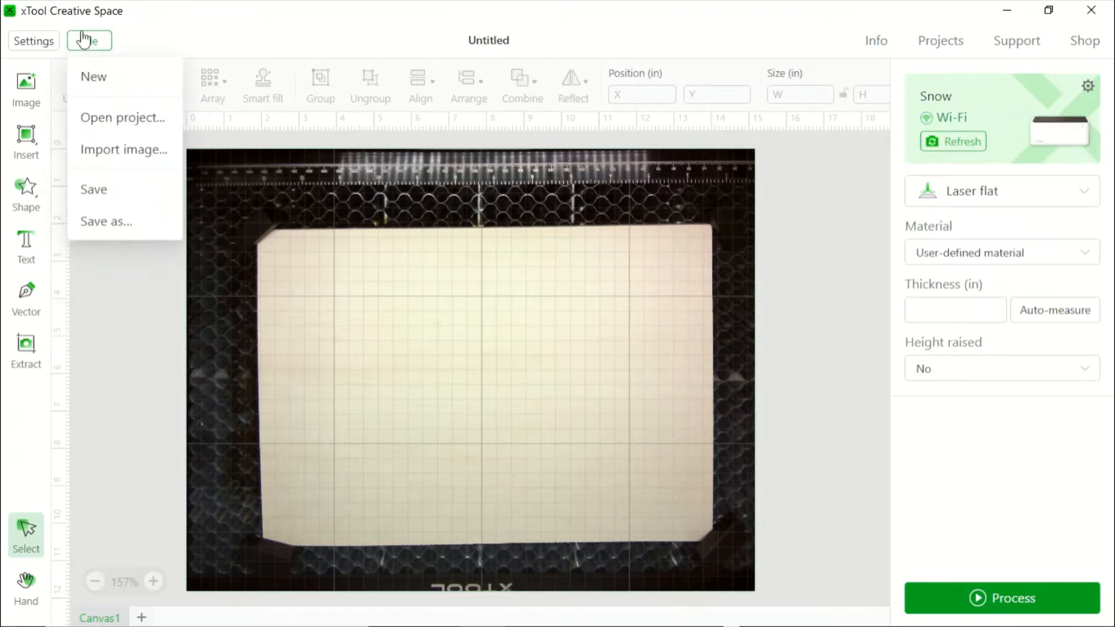
click(88, 56)
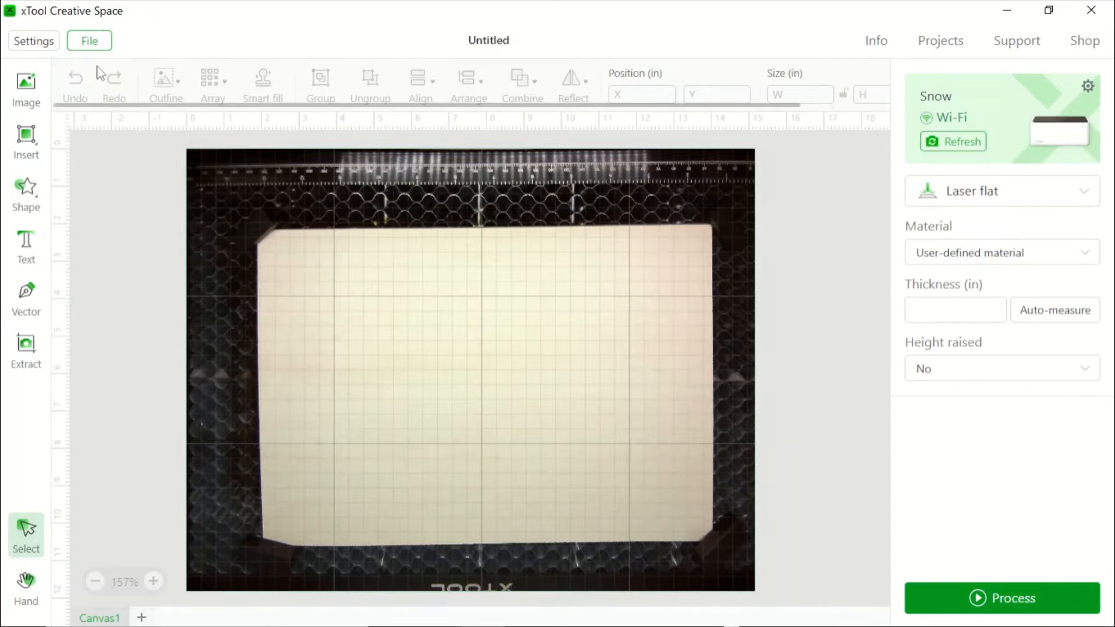
click(86, 47)
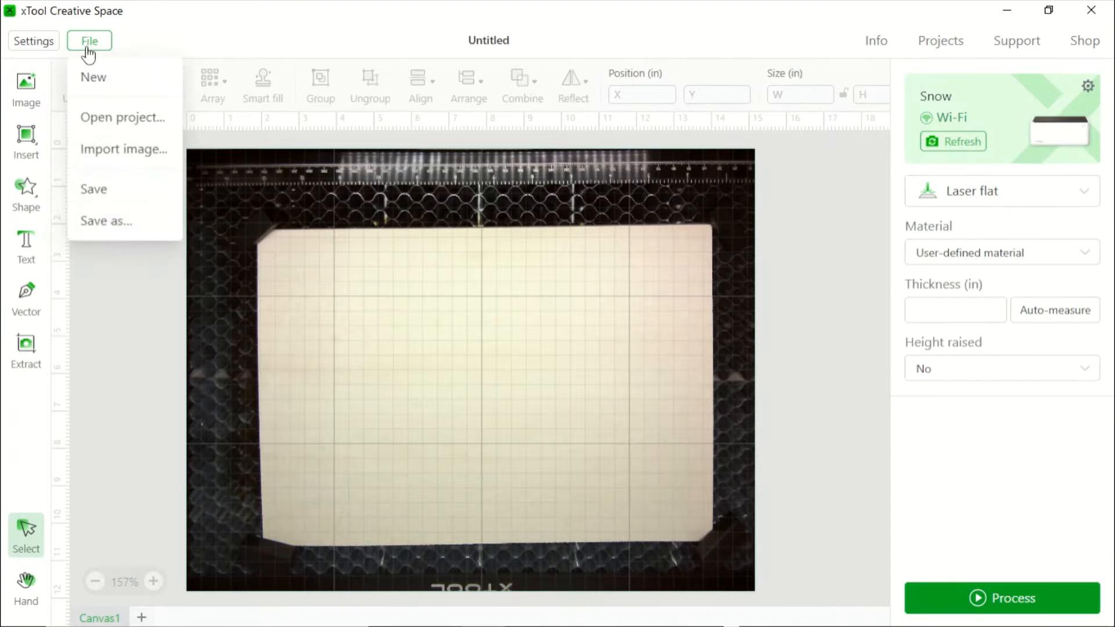
click(110, 150)
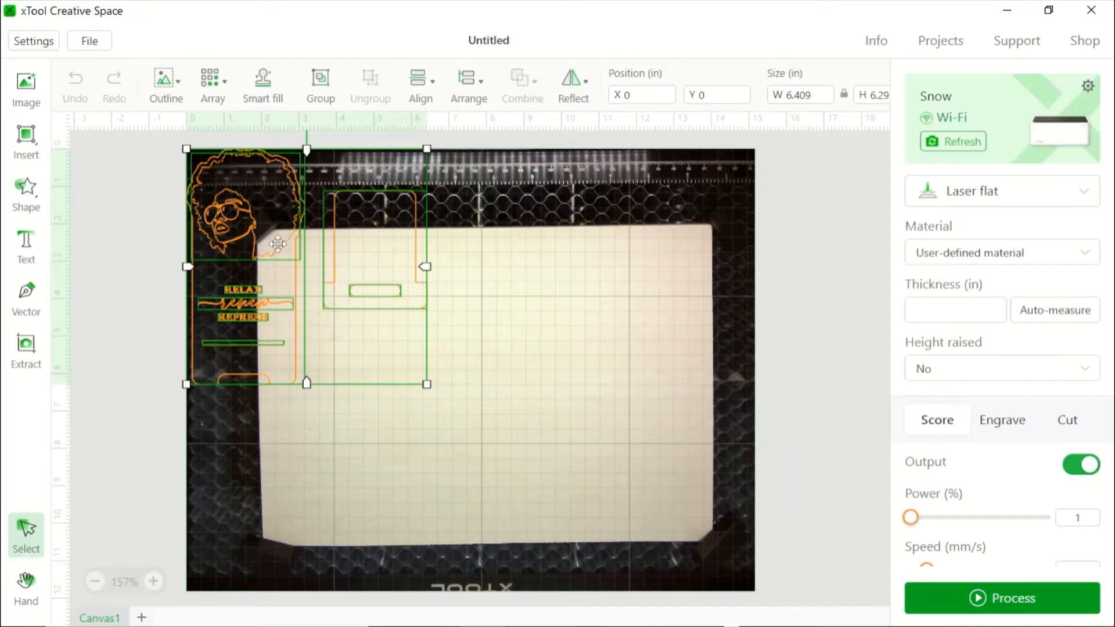
Move the imported stand design onto the board at X 2.315, Y 2.315 in and deselect it.
drag(277, 244, 361, 329)
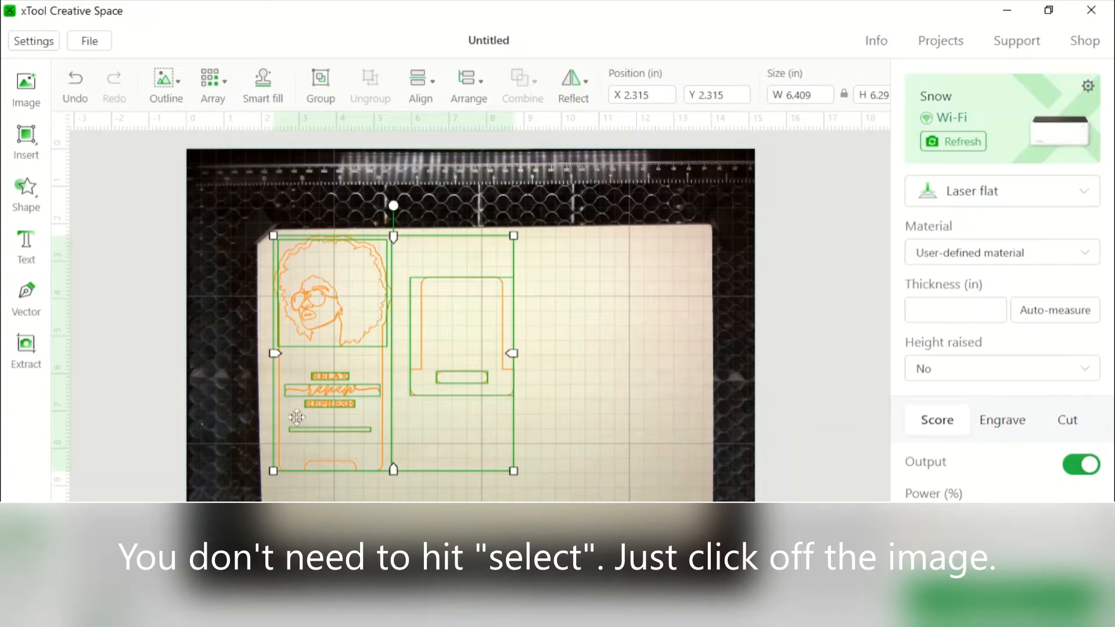
click(561, 439)
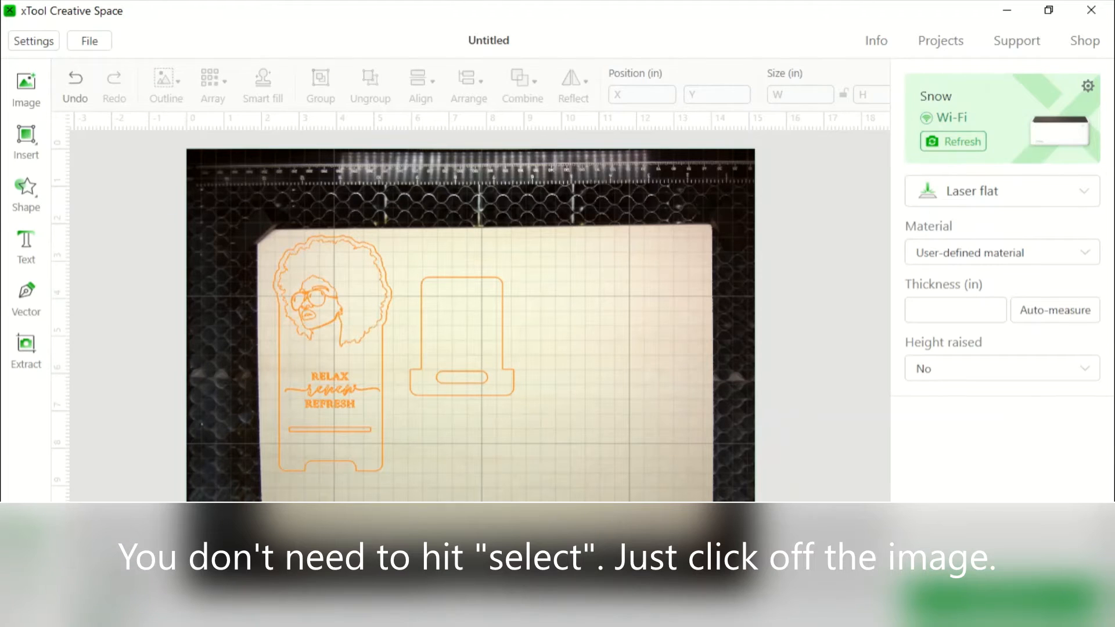
click(153, 580)
click(153, 581)
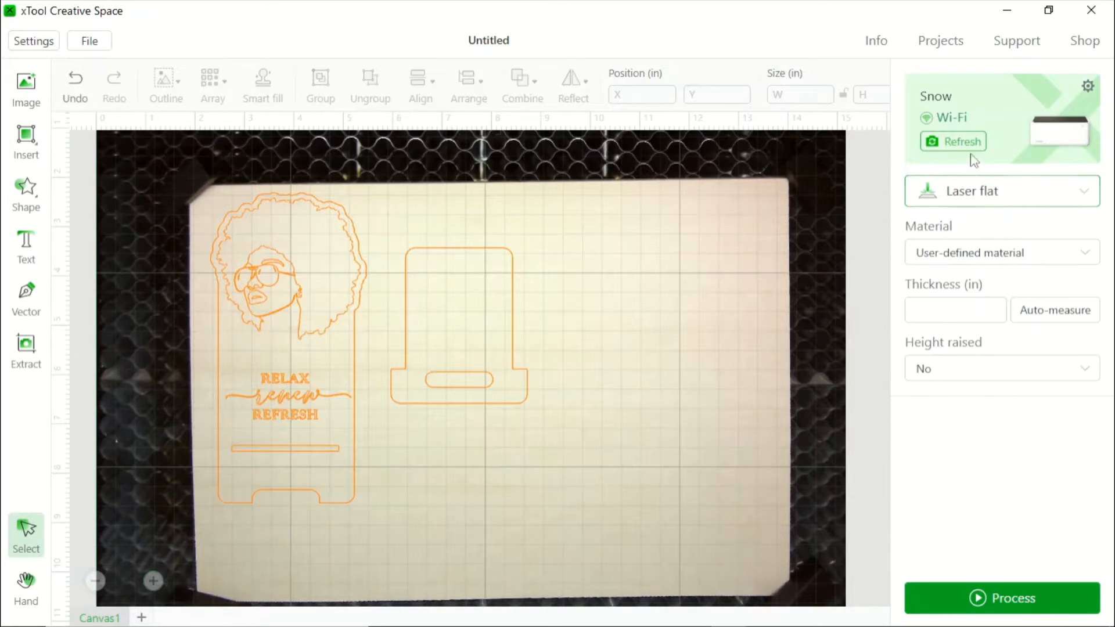
Configure Open plane processing for 3mm Basswood Plywood with an auto-measured distance.
click(1084, 192)
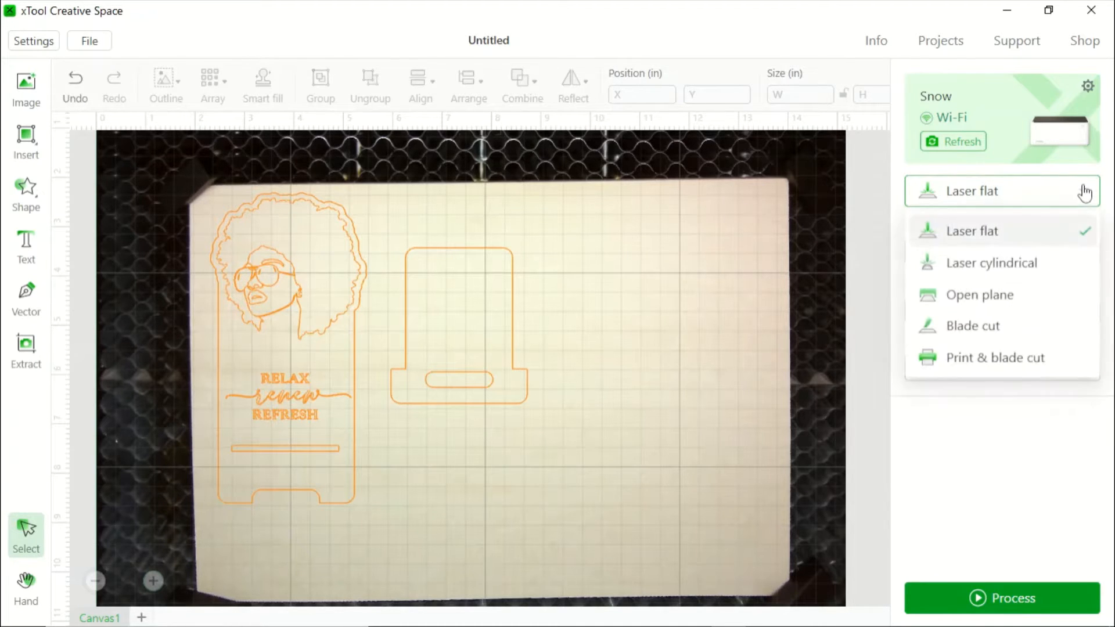
click(988, 293)
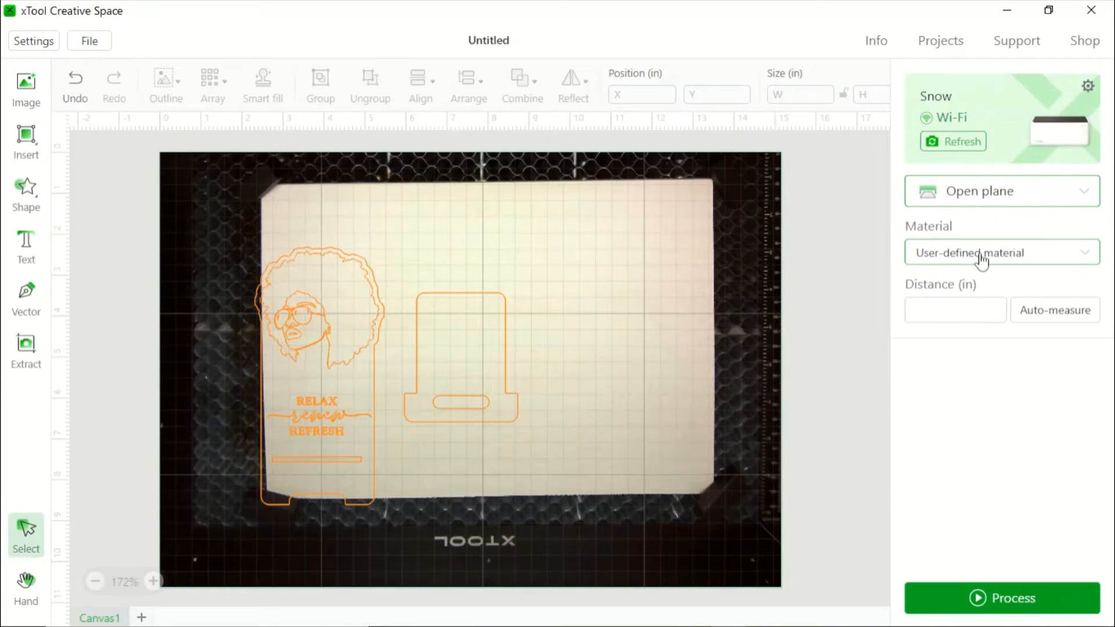
click(1084, 259)
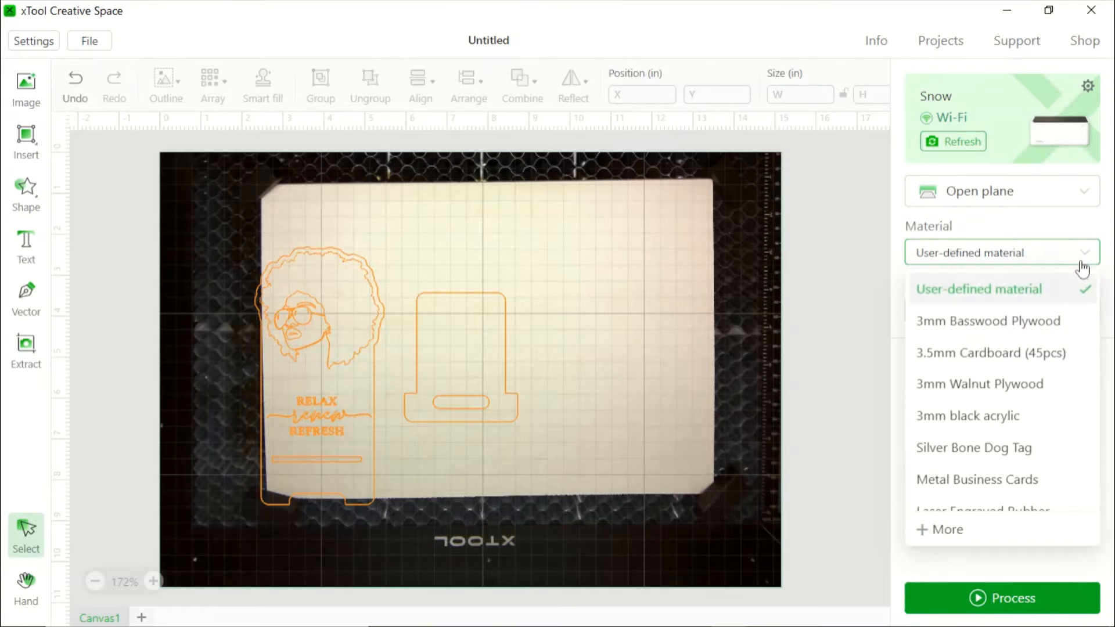
click(940, 337)
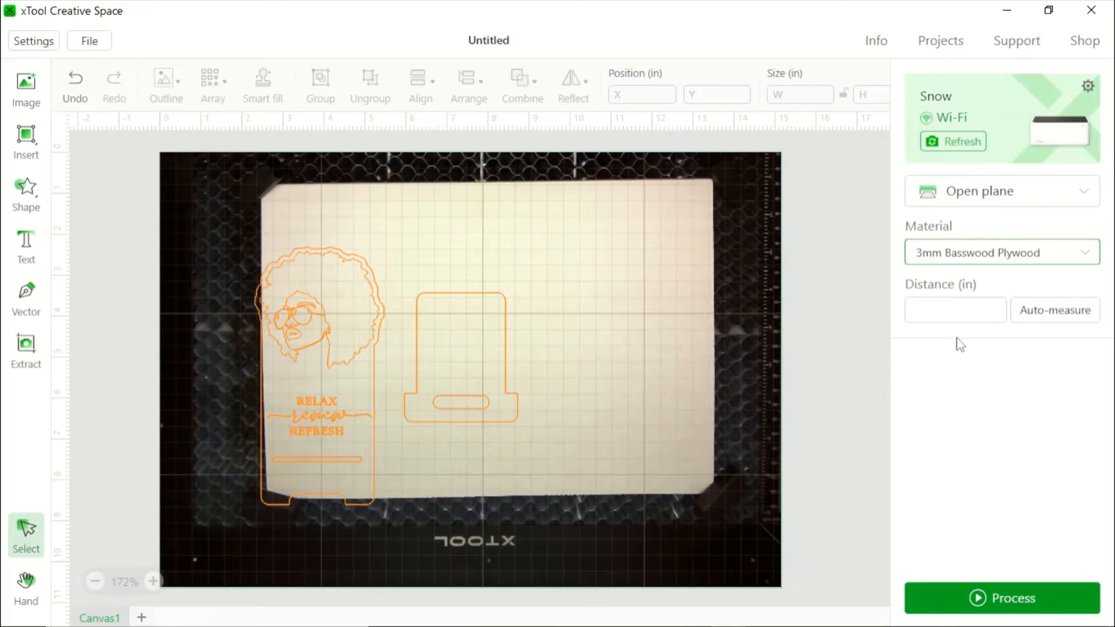
click(939, 307)
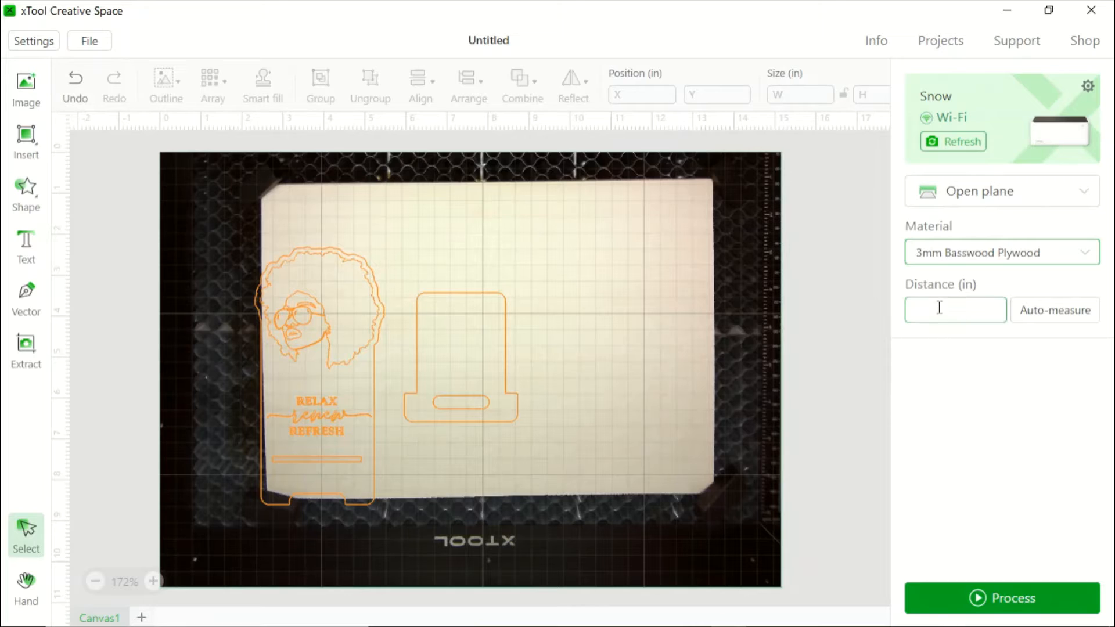
click(1039, 322)
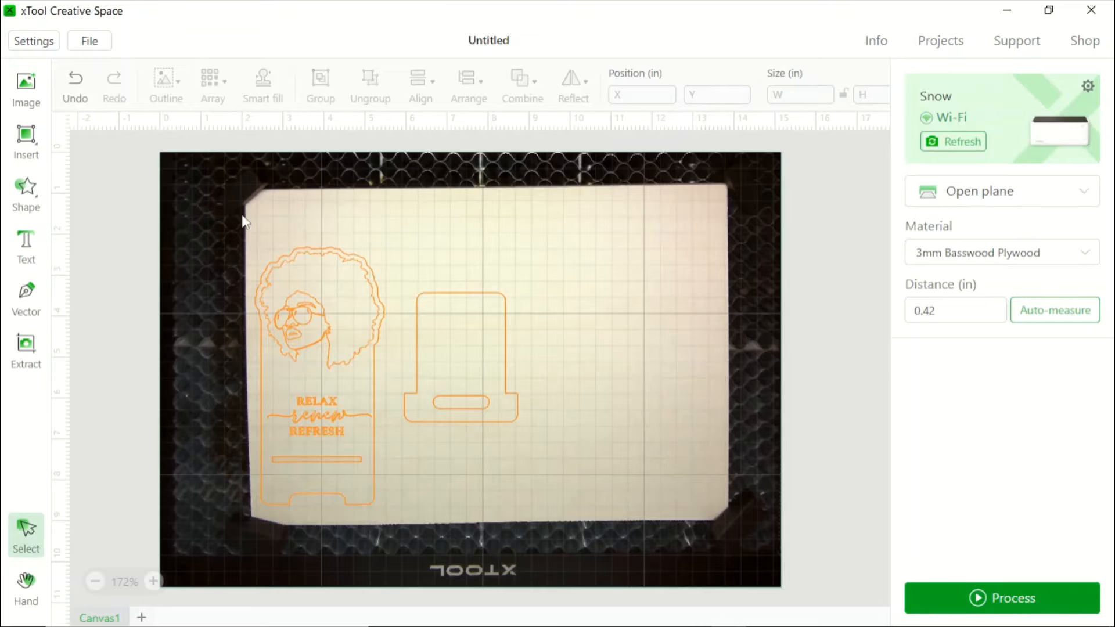
Move the stand front and back together up the board, close to its upper edge.
drag(235, 229, 489, 518)
drag(371, 335, 375, 295)
click(437, 246)
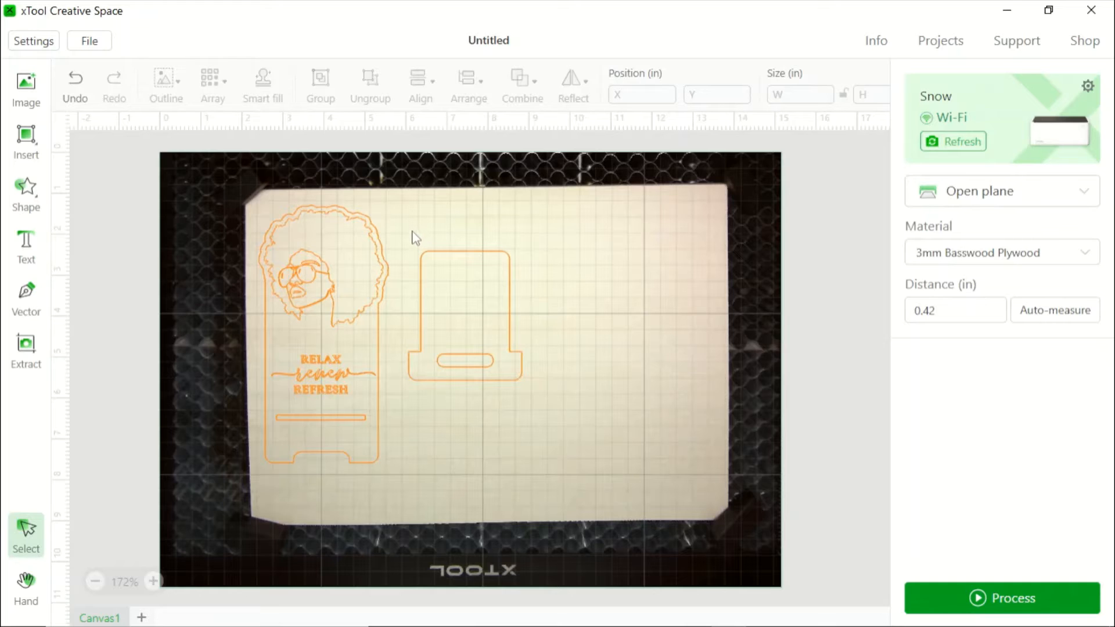
Group the stand back outline with its rounded slot.
drag(411, 231, 555, 428)
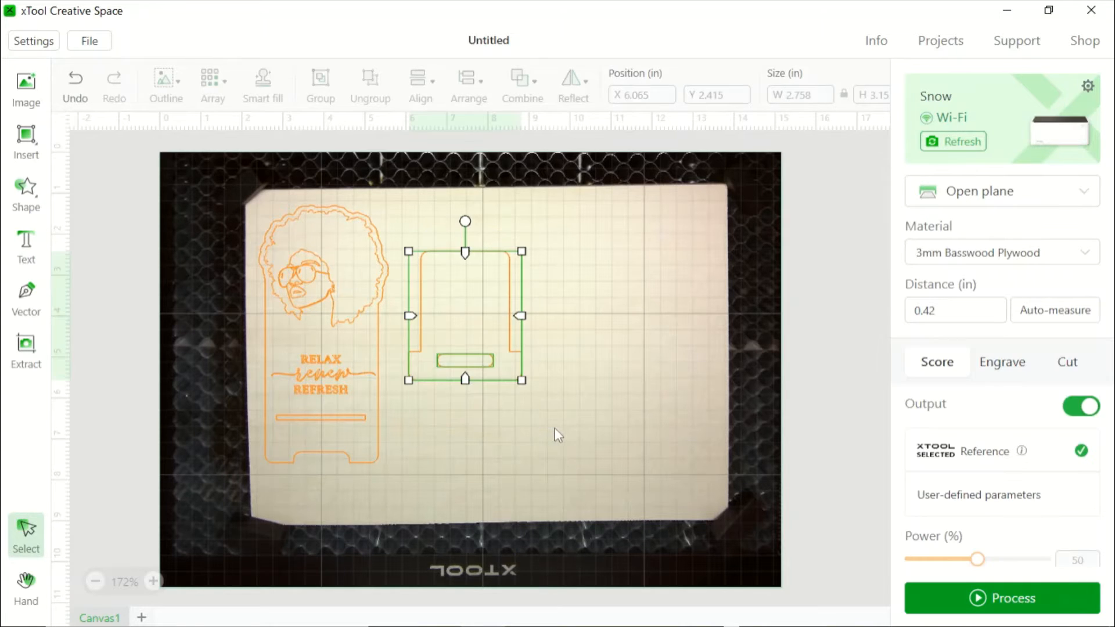
click(320, 84)
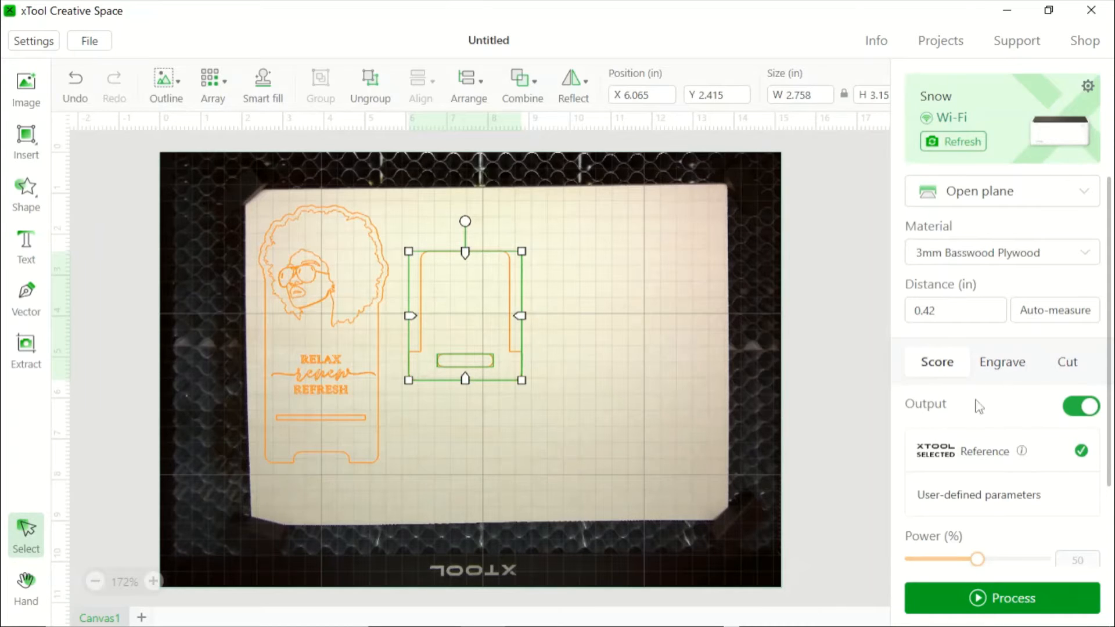
Set the grouped stand back to Cut with user-defined parameters at 80% power and 5 mm/s speed.
click(1070, 372)
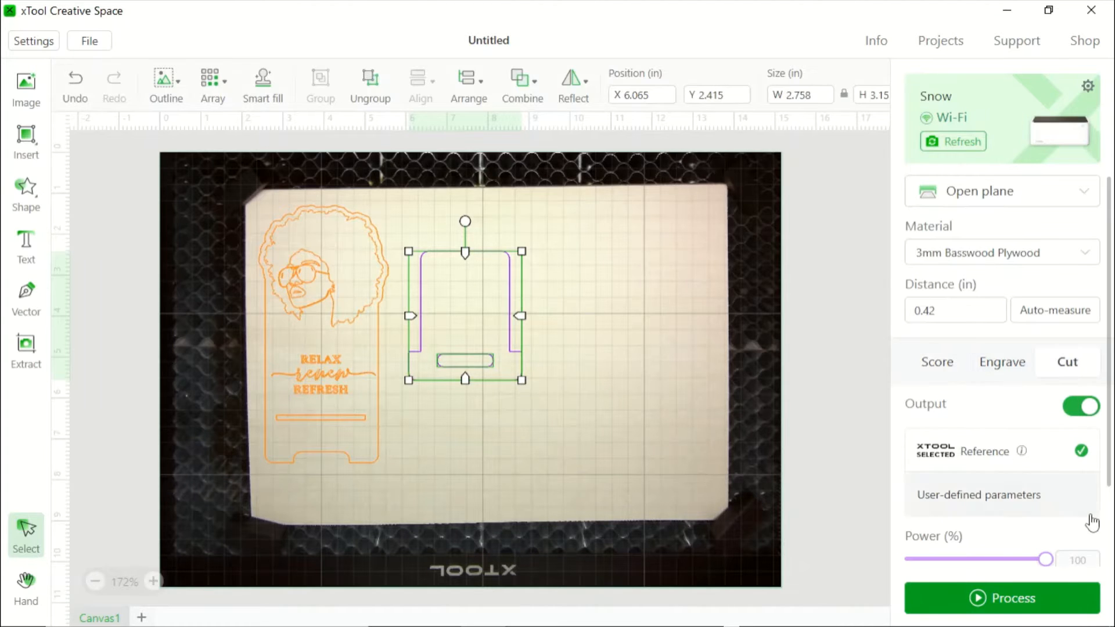
scroll(1095, 528, down, 2)
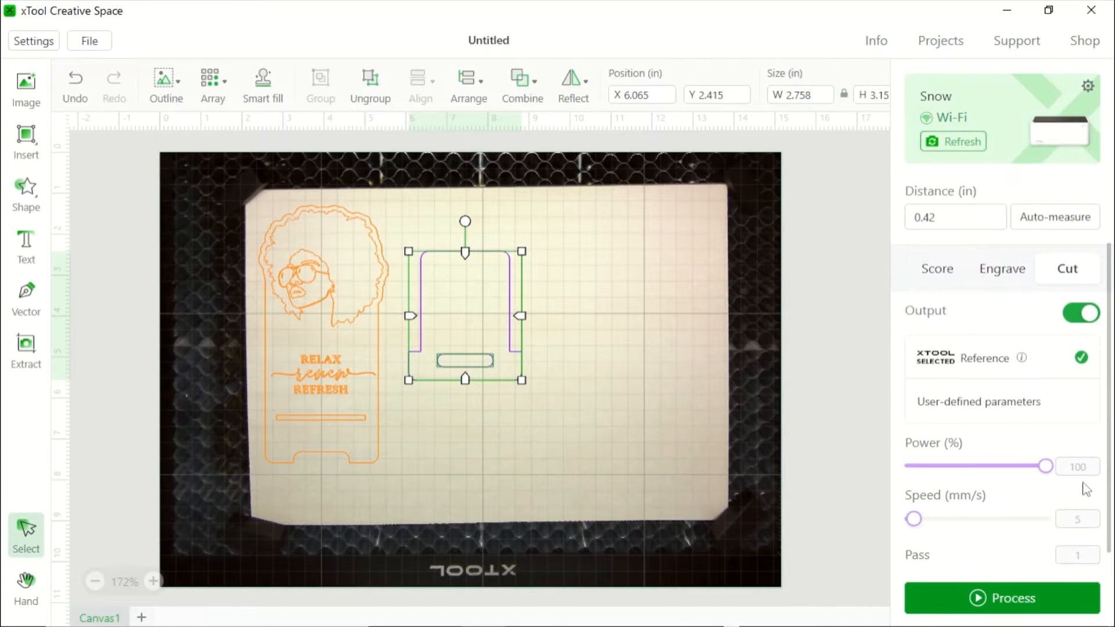
click(987, 412)
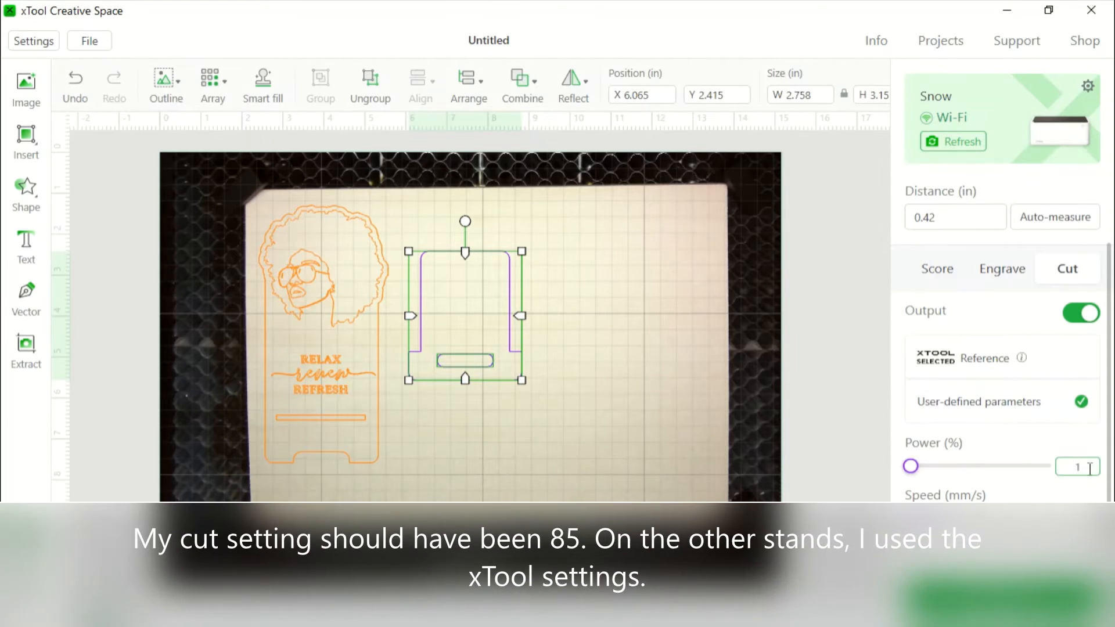
click(1061, 473)
text(80)
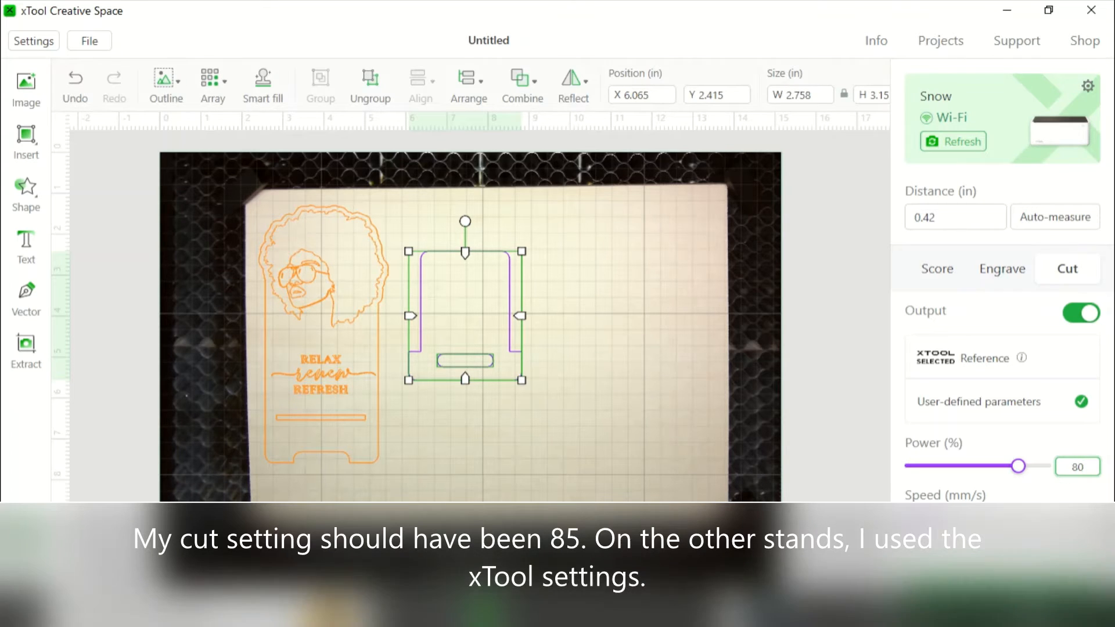
click(1077, 519)
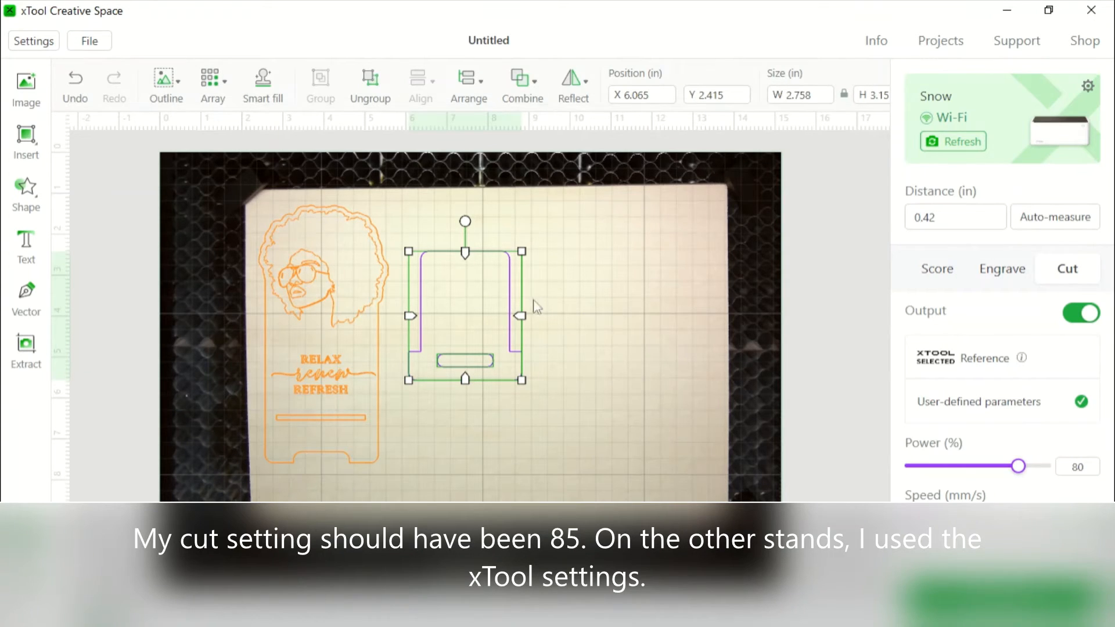
click(619, 299)
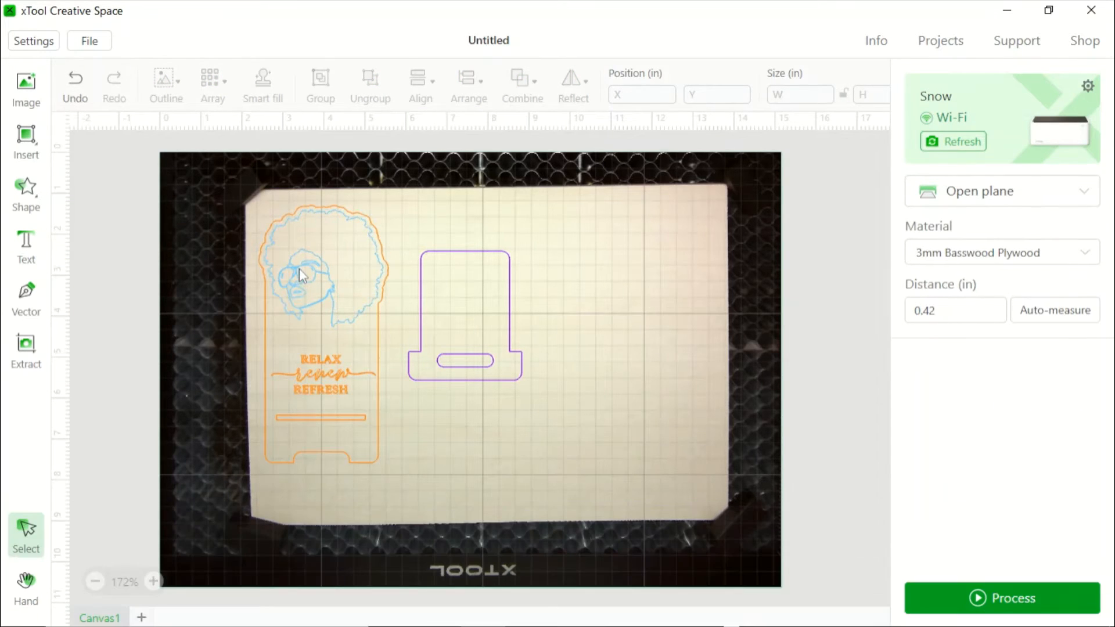
Set the woman's silhouette to Engrave with user-defined parameters at 80% power.
click(306, 274)
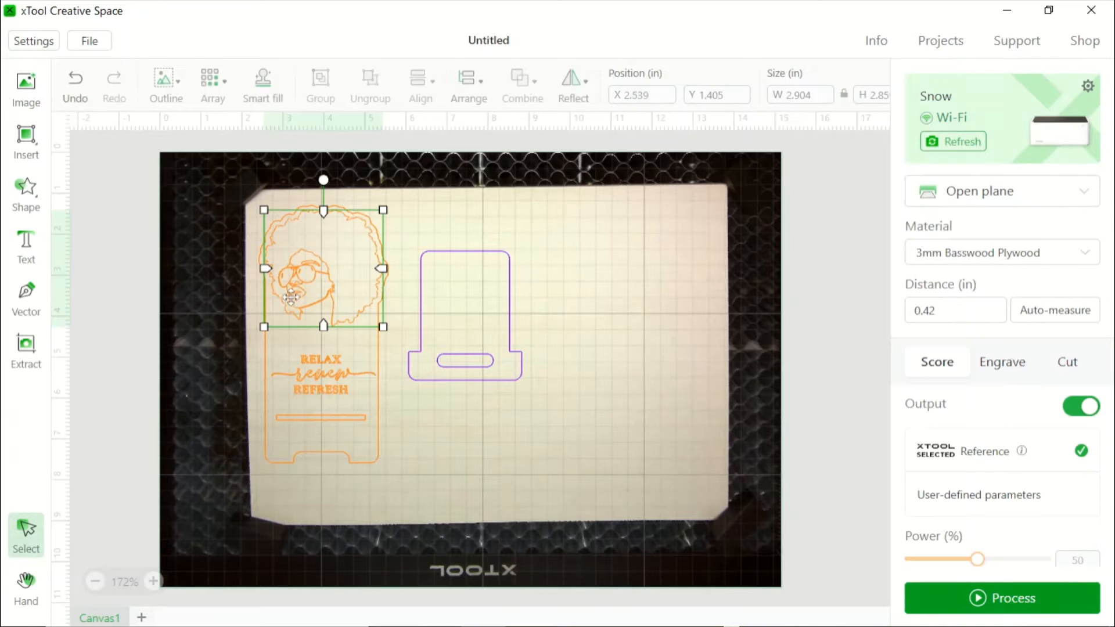
click(1001, 380)
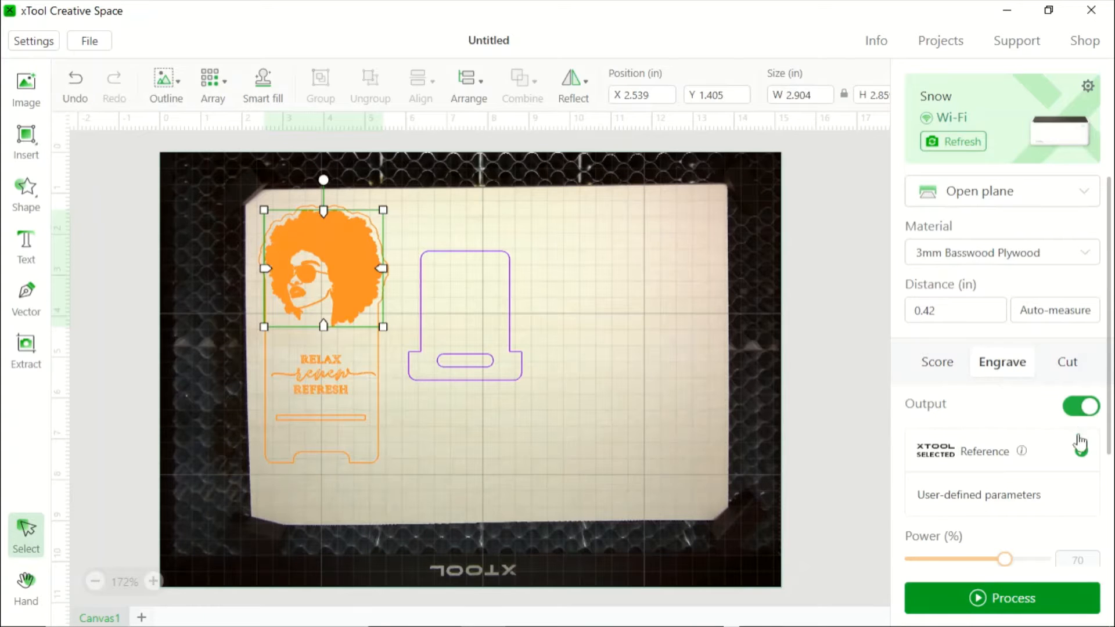
scroll(1070, 468, down, 3)
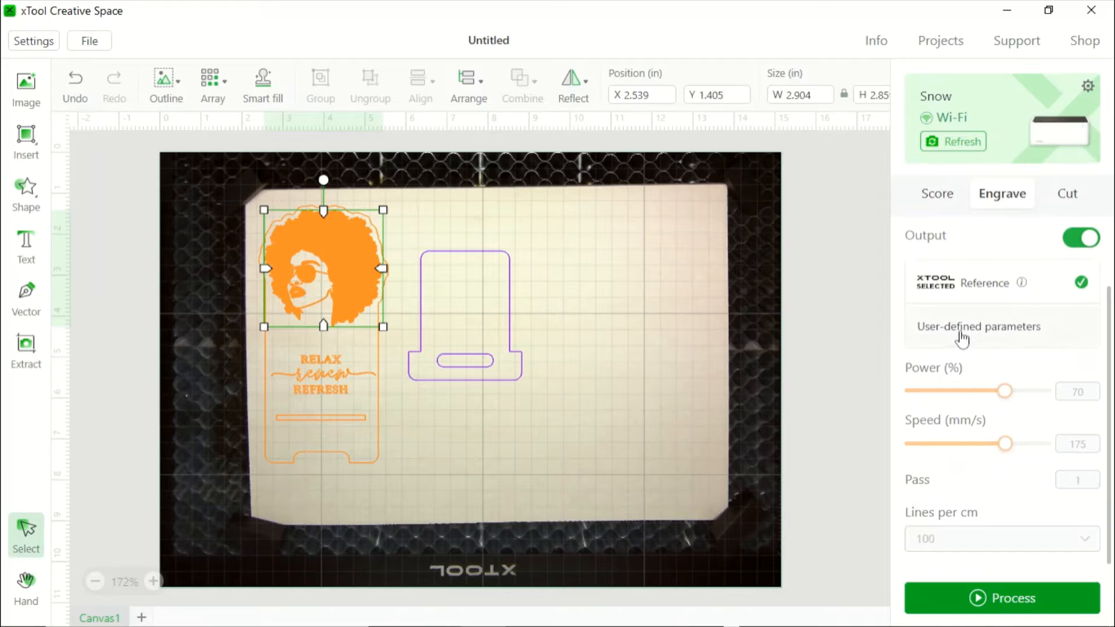
click(962, 334)
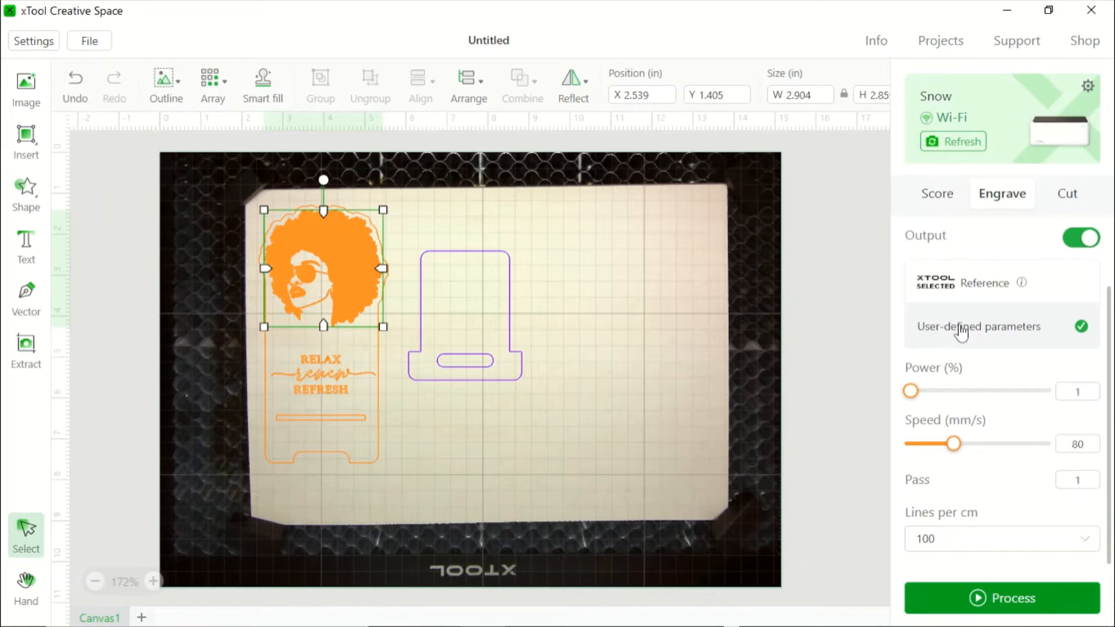
click(1075, 392)
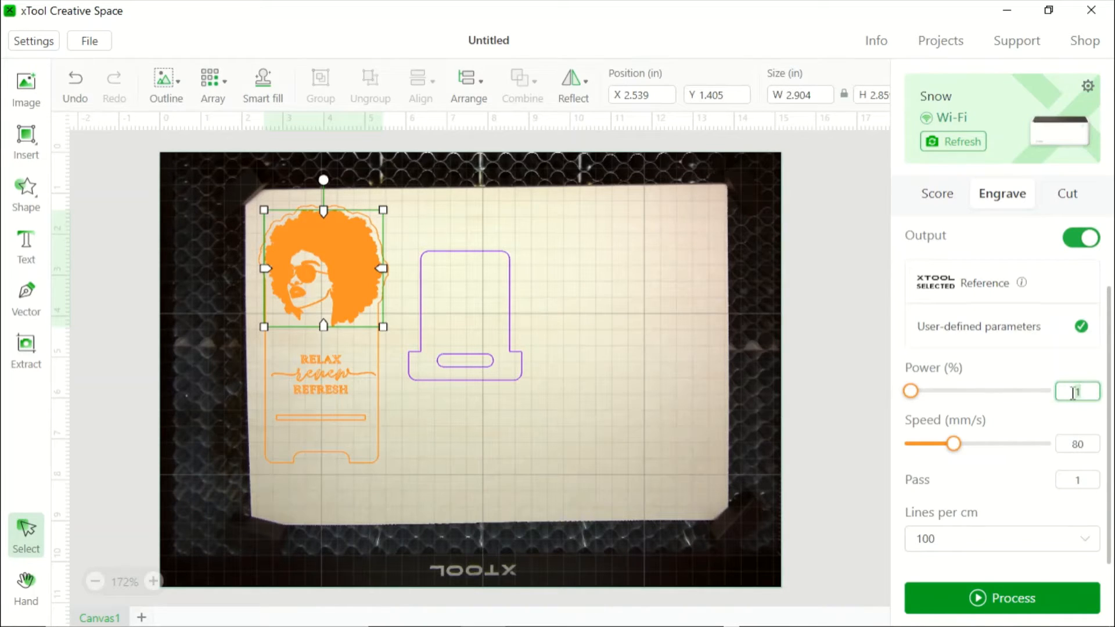
key(BackSpace)
text(80)
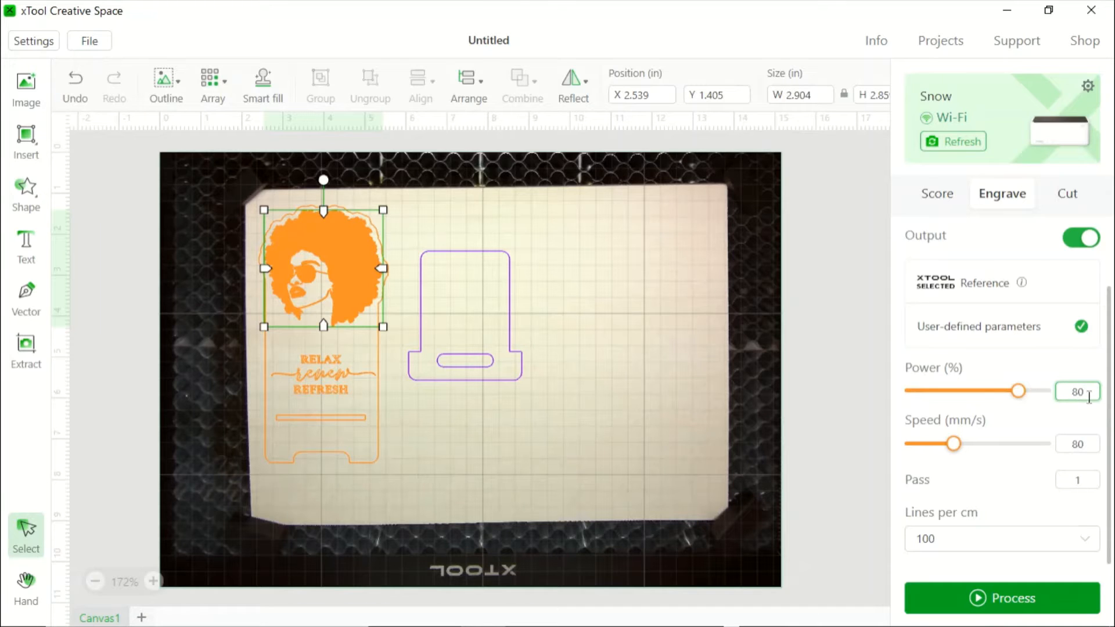
Set the three text lines RELAX, renew and REFRESH together to Engrave with user-defined parameters at 80% power.
click(321, 360)
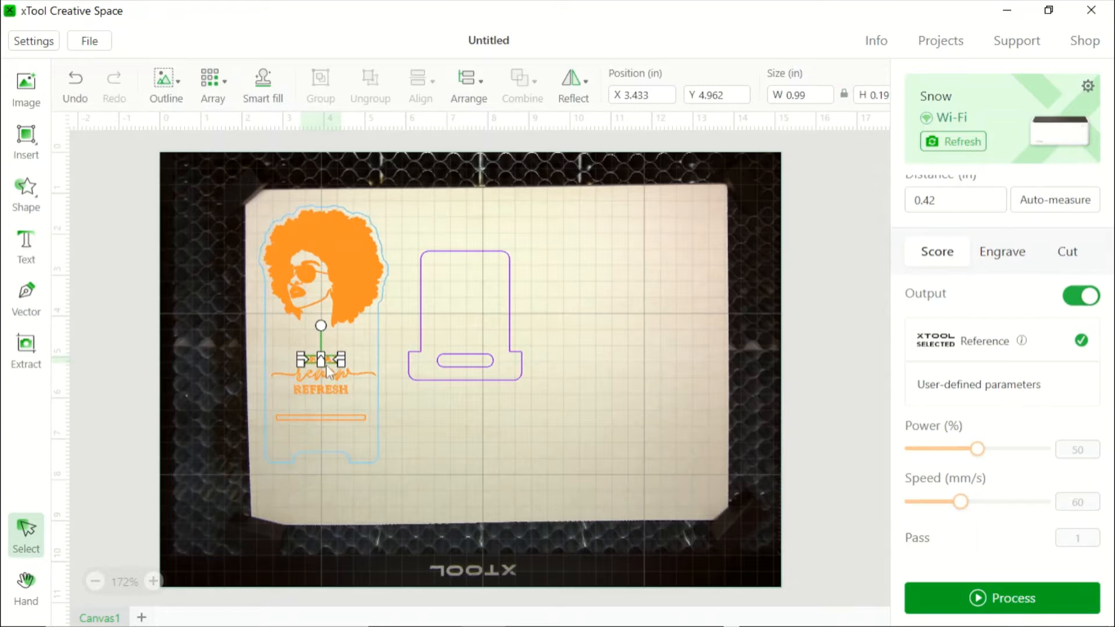
shift+click(316, 376)
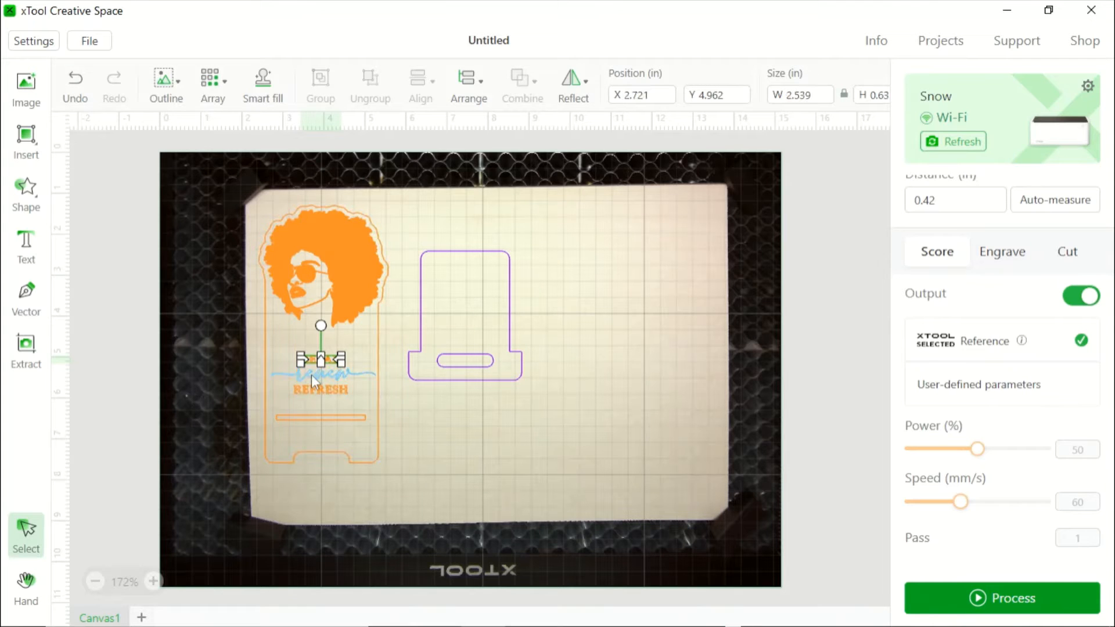
shift+click(319, 391)
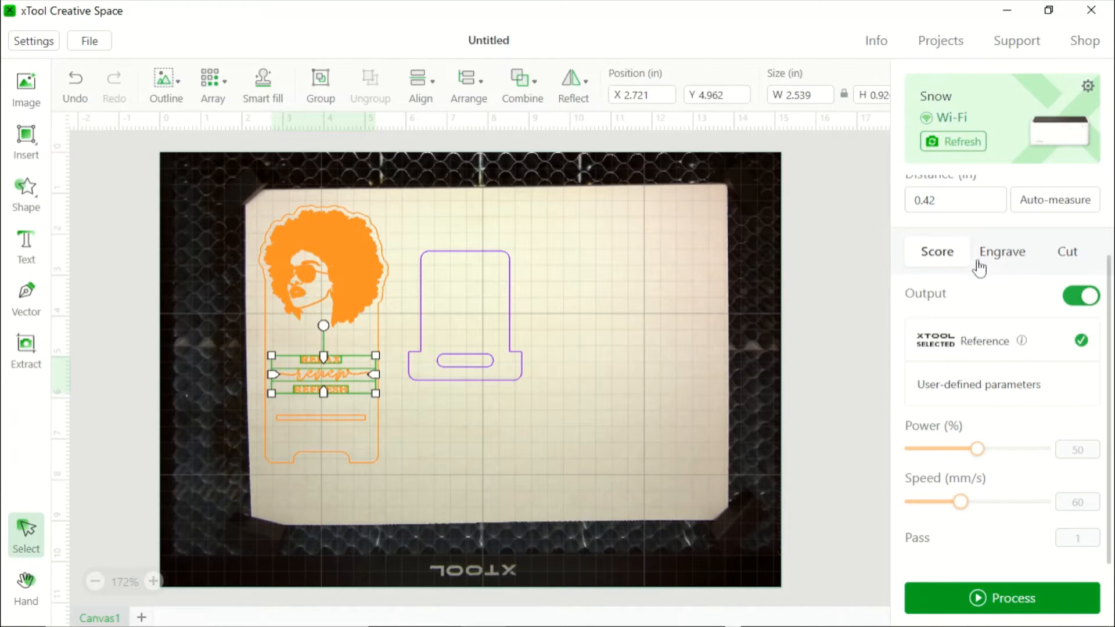
click(1005, 268)
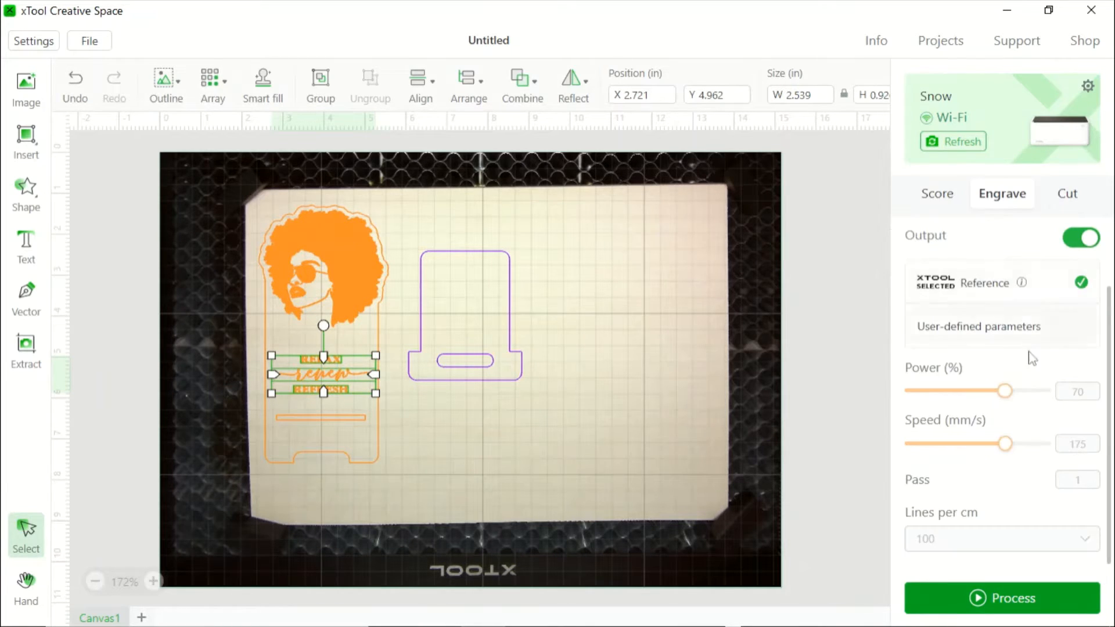
click(962, 340)
click(1077, 391)
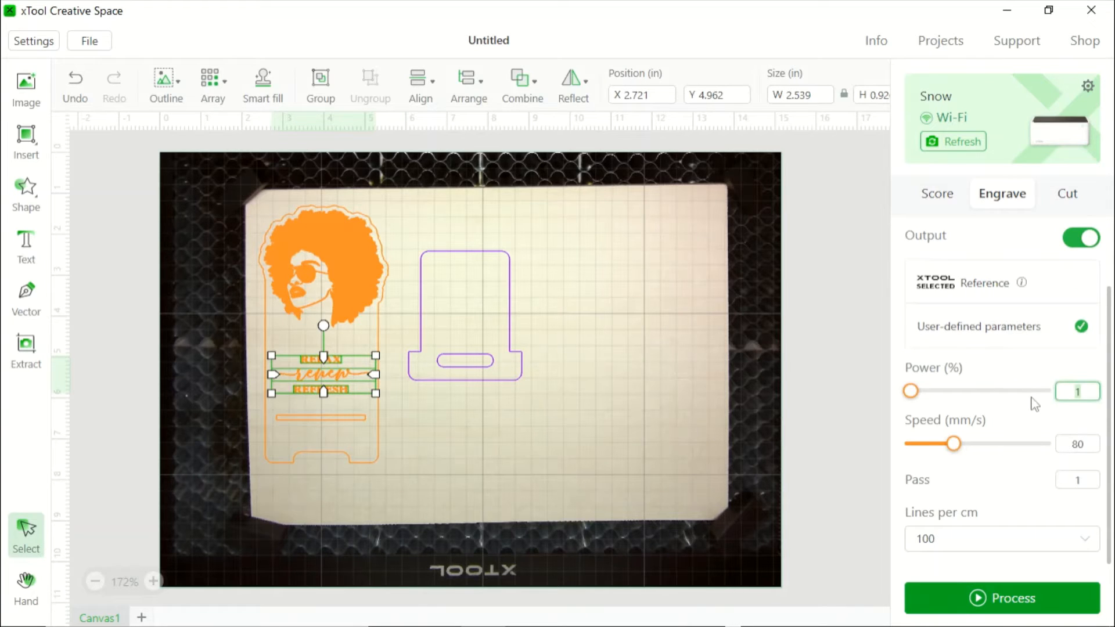
text(80)
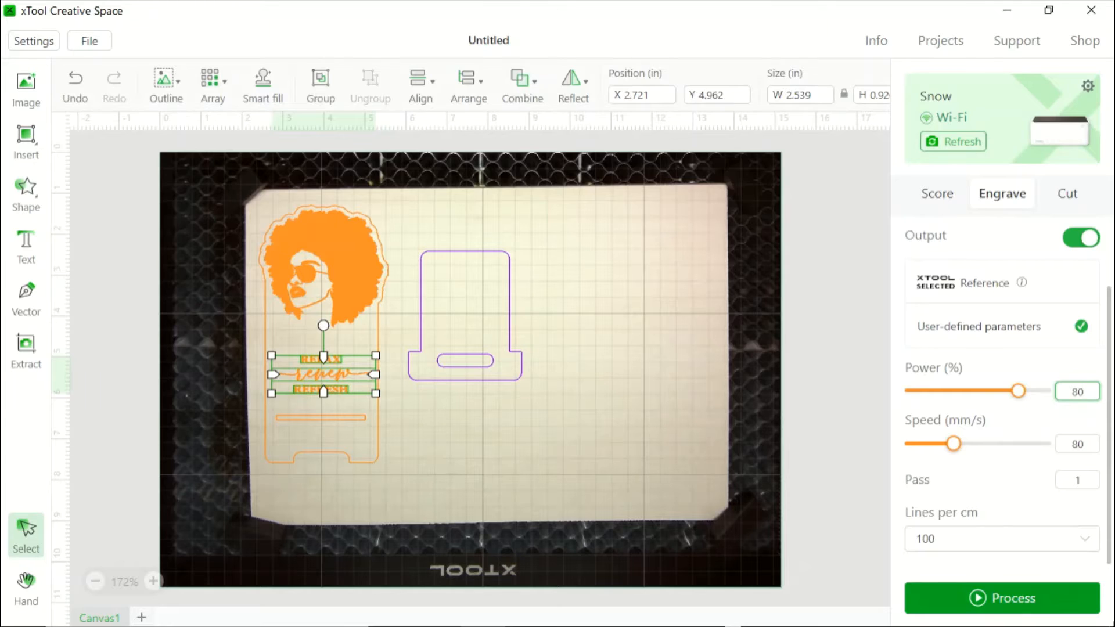
click(486, 435)
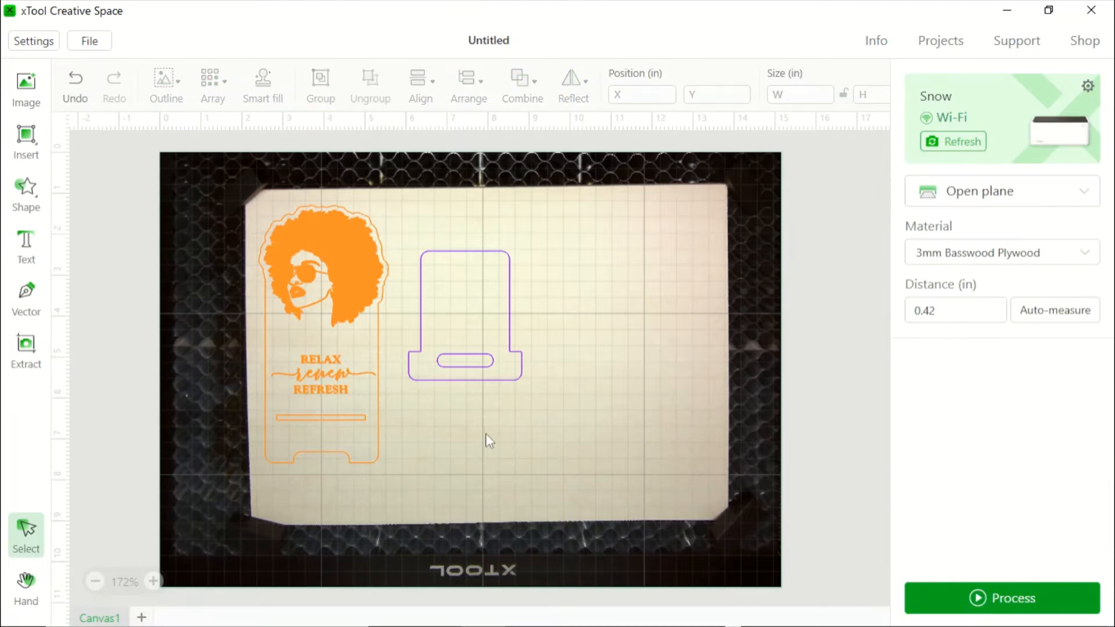
Group the stand front's outer outline with its thin rectangular slot.
click(378, 330)
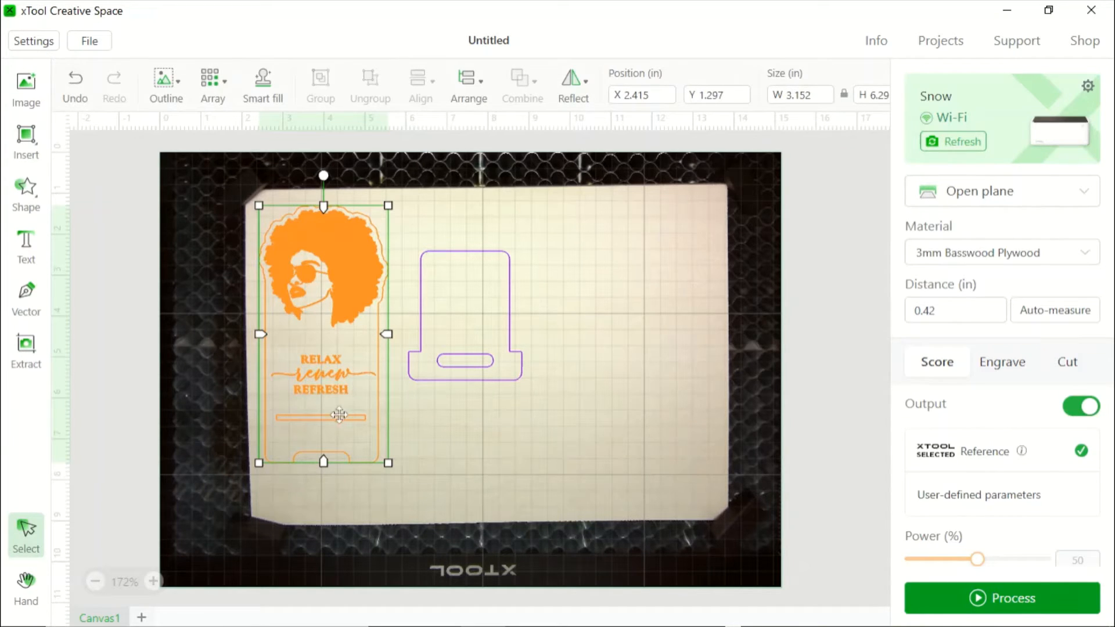
shift+click(303, 418)
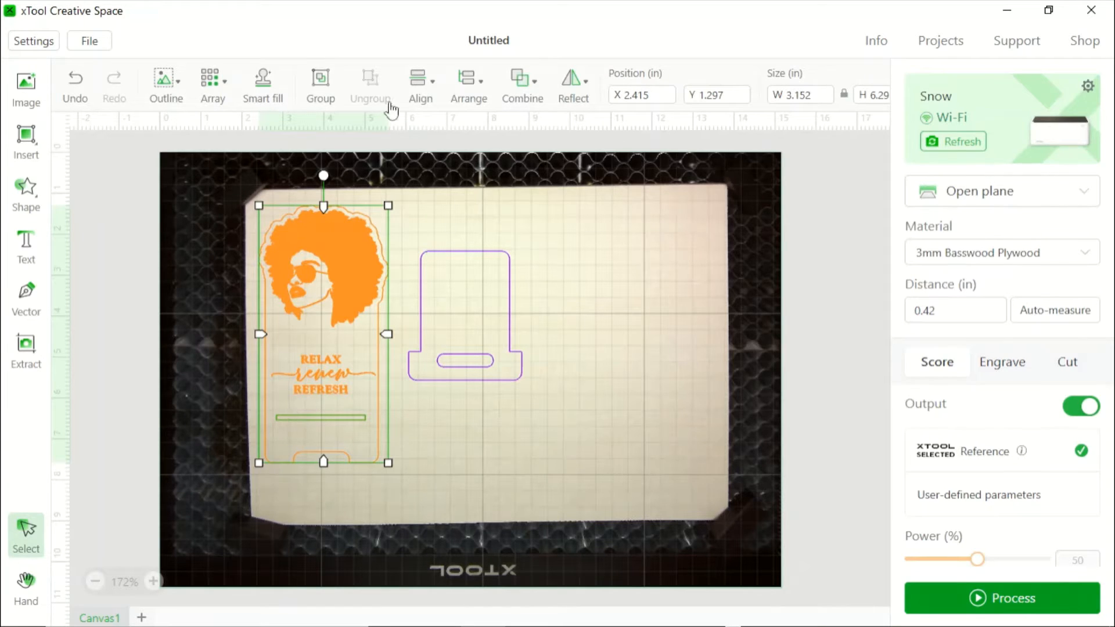
click(318, 85)
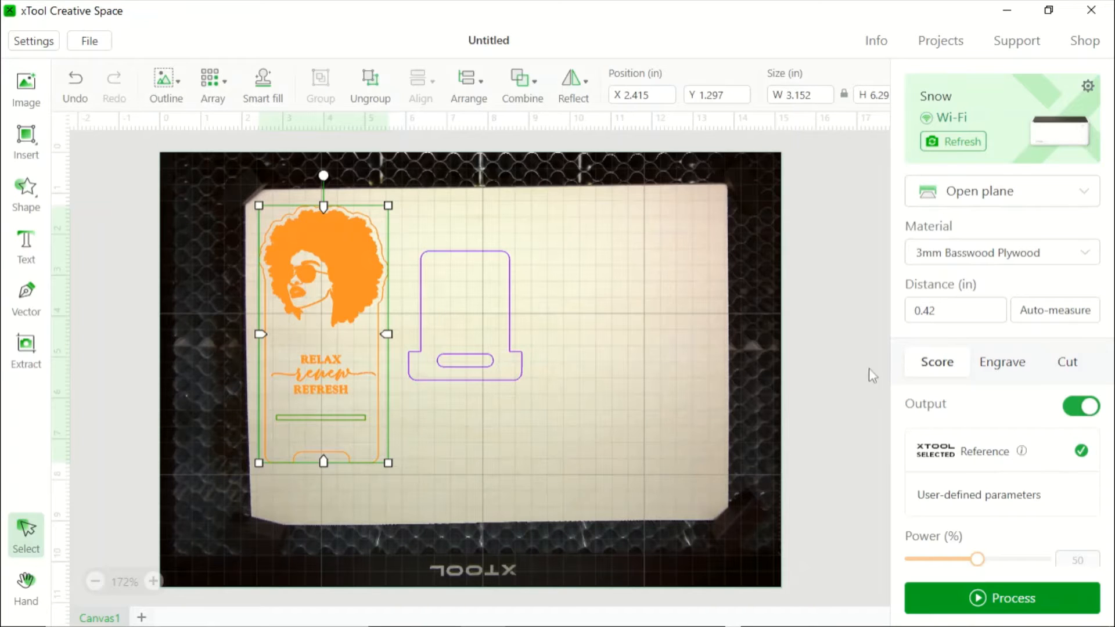
Give the grouped front outline and slot user-defined Score parameters of 80% power and 5 mm/s speed.
scroll(1065, 505, down, 2)
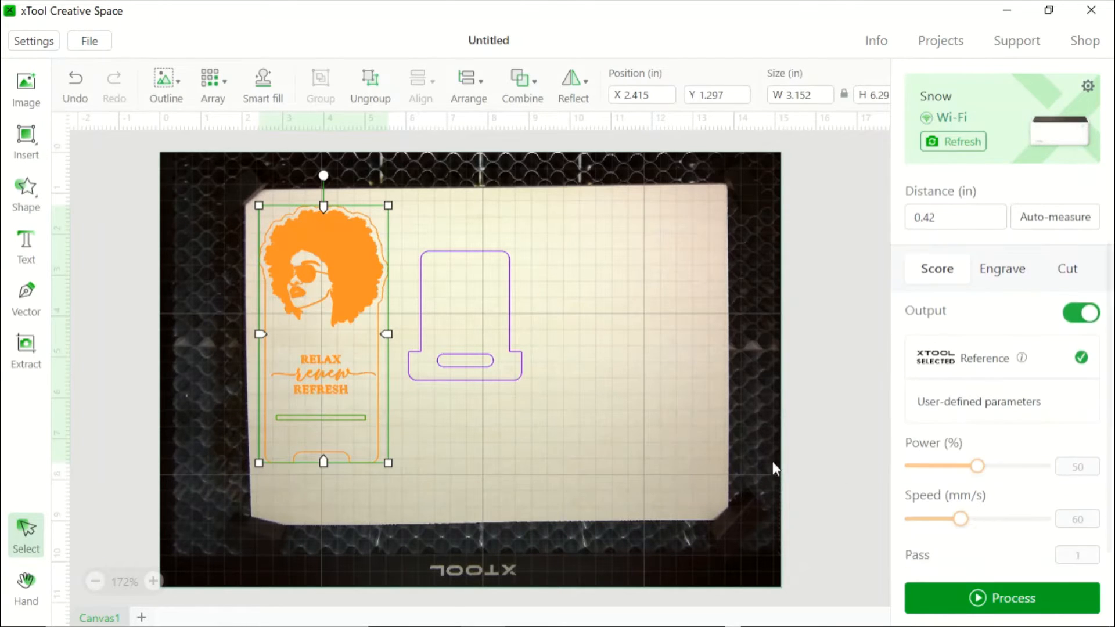
click(977, 410)
click(1075, 467)
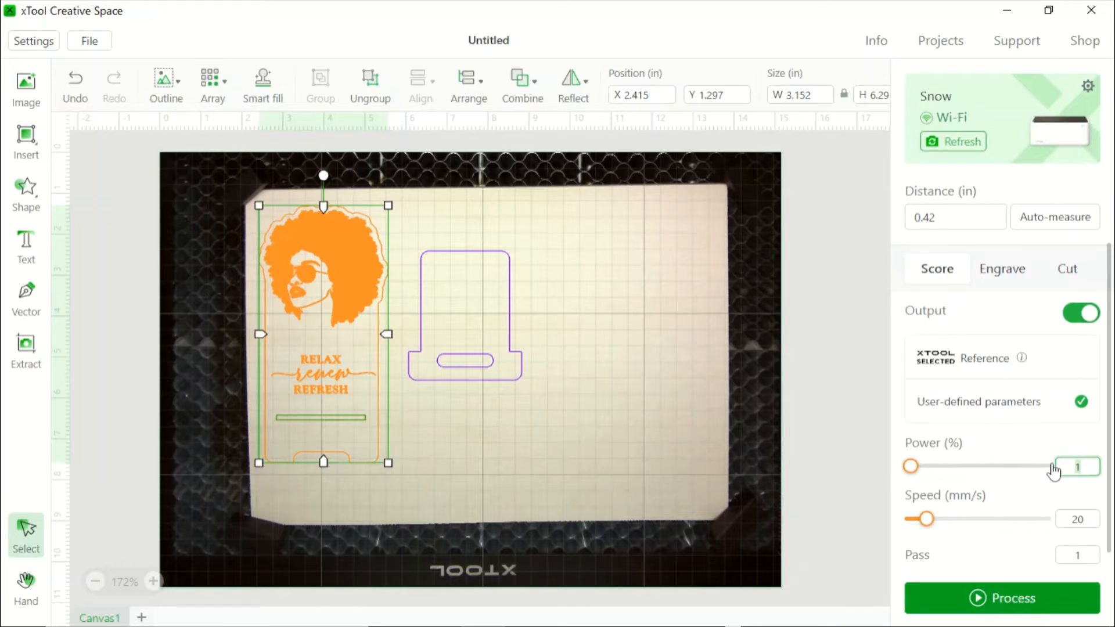
text(80)
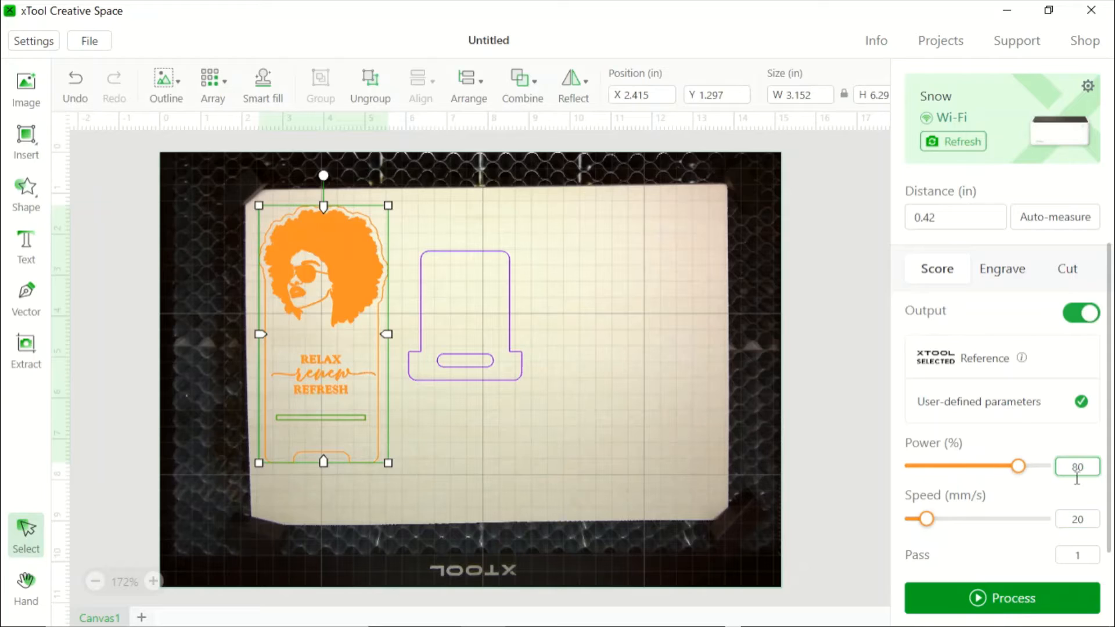
click(1090, 519)
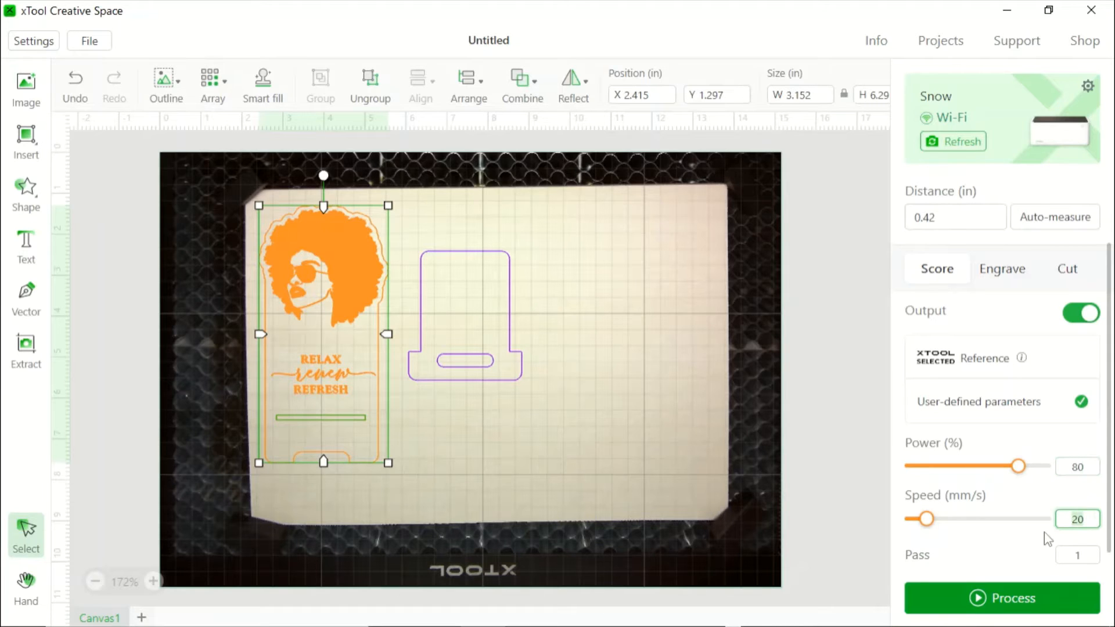
text(5)
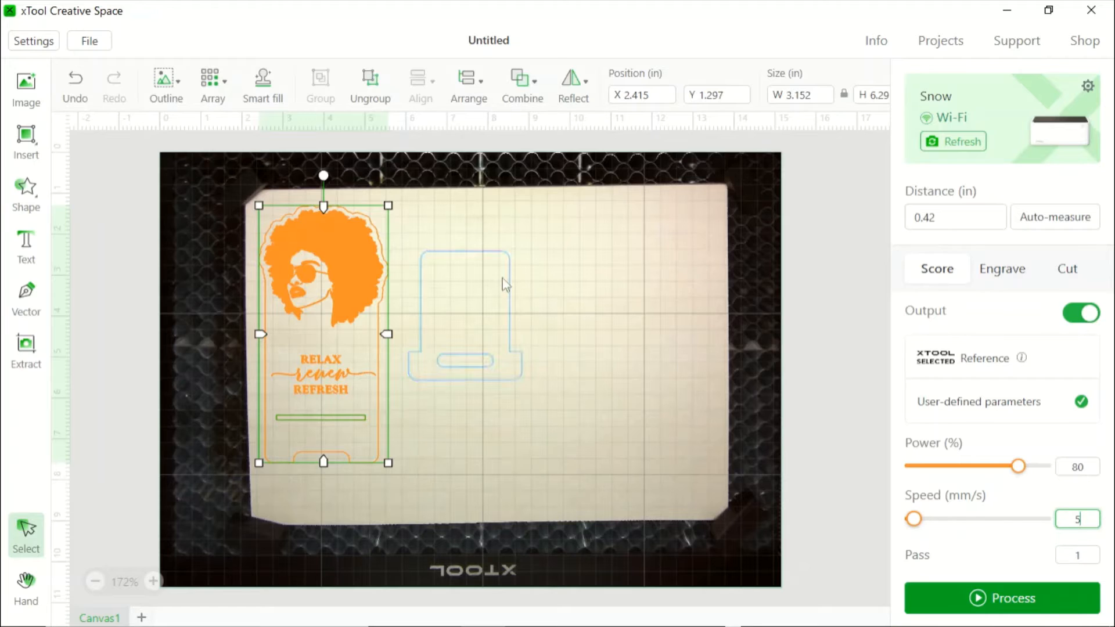
click(623, 319)
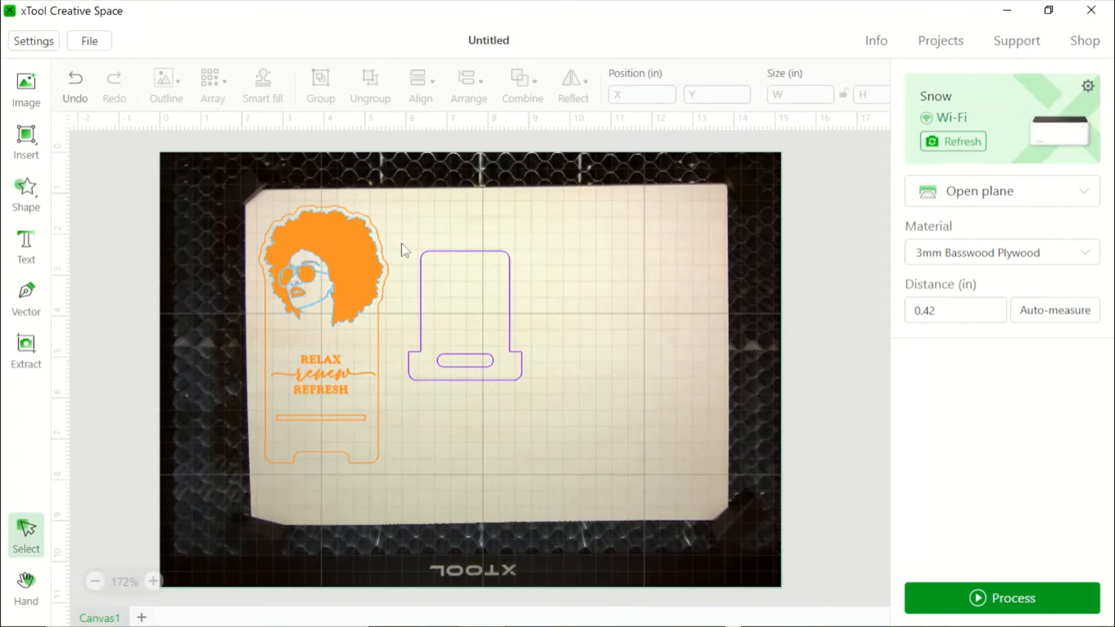
Shift the complete stand front to X 2.614 in and move the stand back beside it to X 5.966, Y 1.197 in.
drag(248, 213, 383, 475)
drag(339, 291, 347, 289)
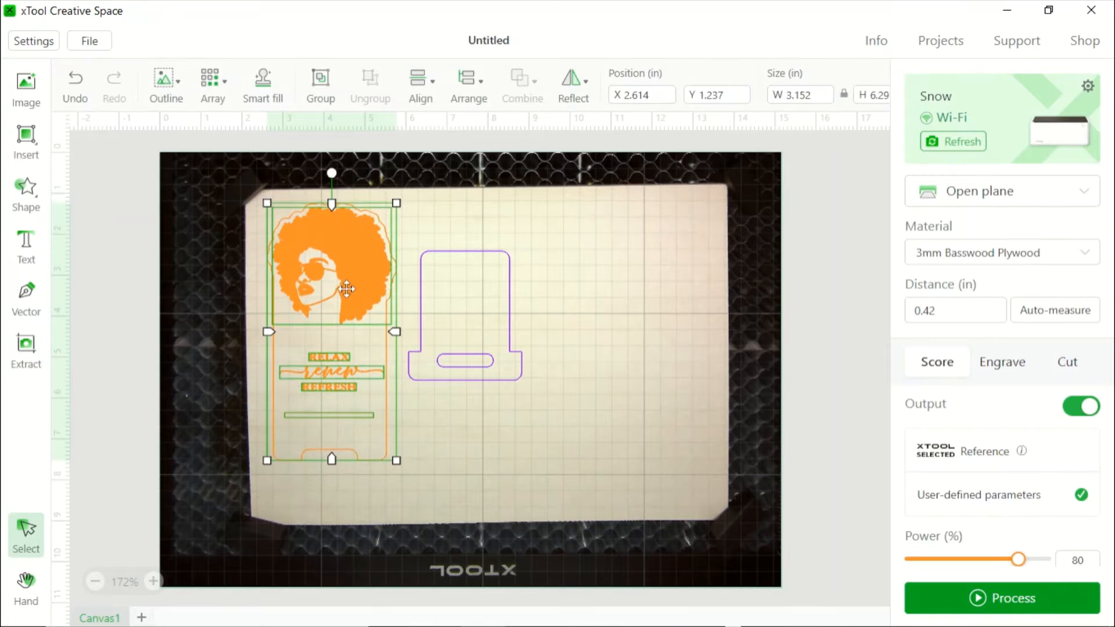
click(431, 226)
drag(430, 226, 491, 402)
drag(457, 259, 452, 206)
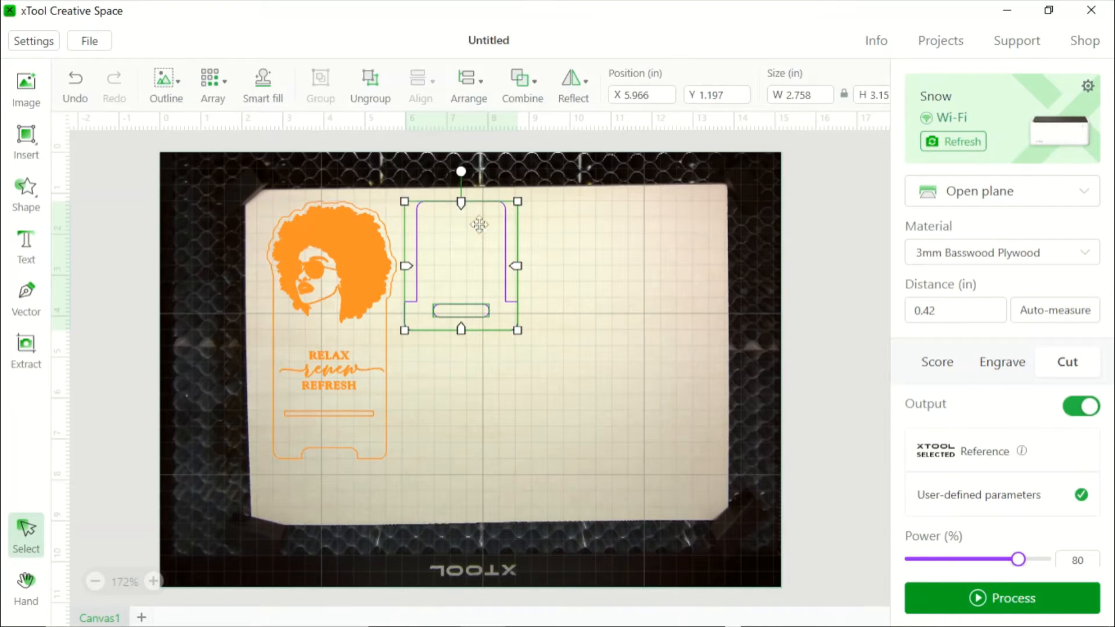
click(568, 262)
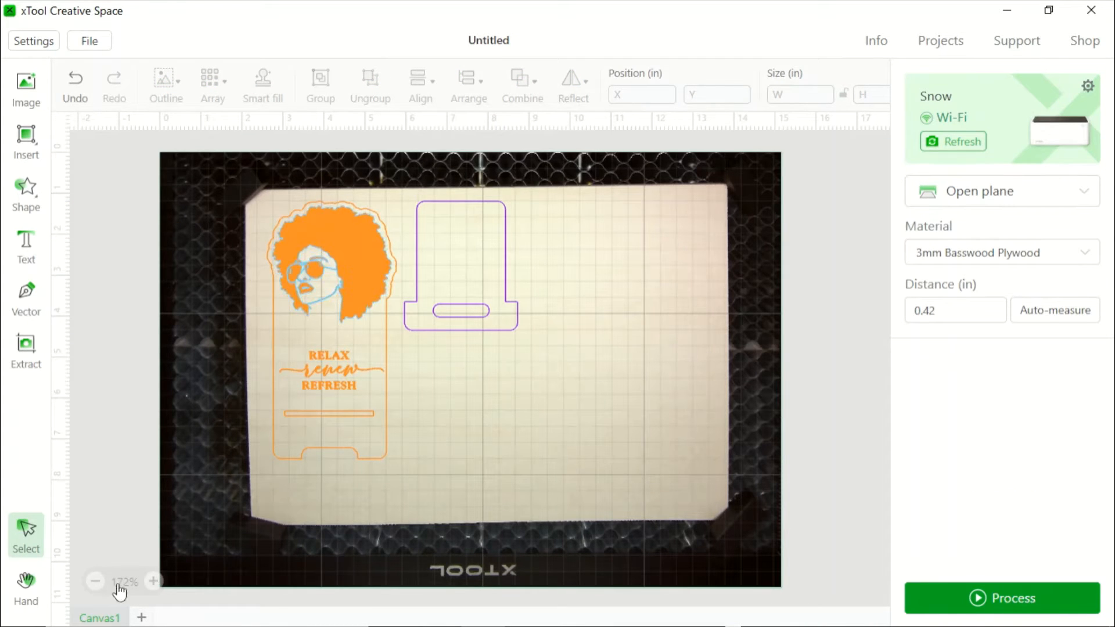
Review the processing type, power and speed assigned to the stand back and the silhouette.
mouse_move(152, 584)
click(152, 581)
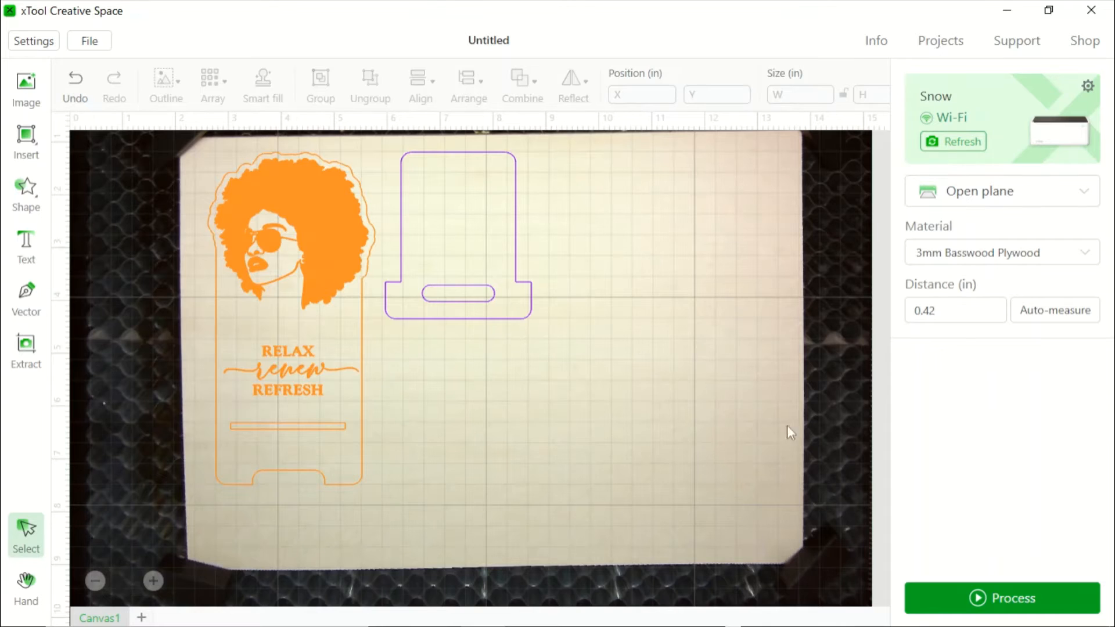
click(486, 303)
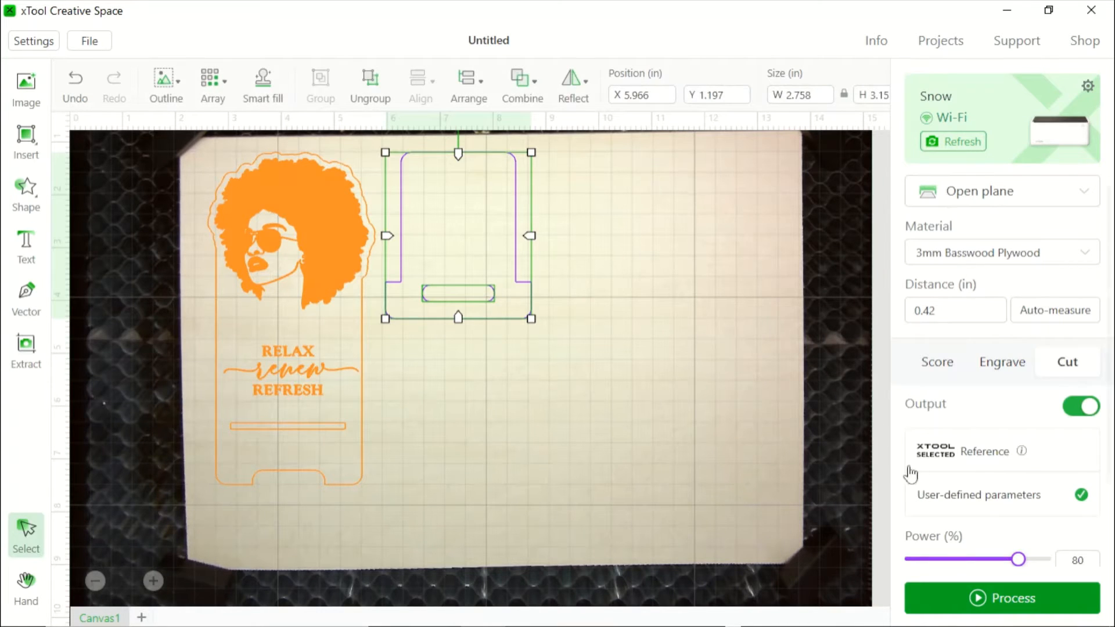
scroll(1045, 465, down, 2)
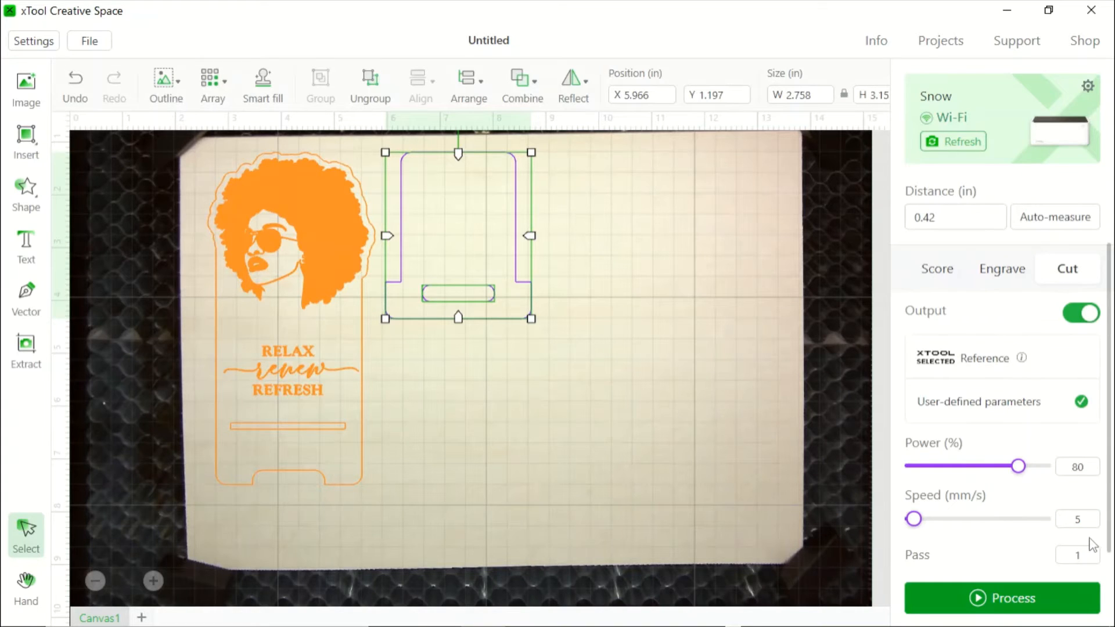
click(305, 285)
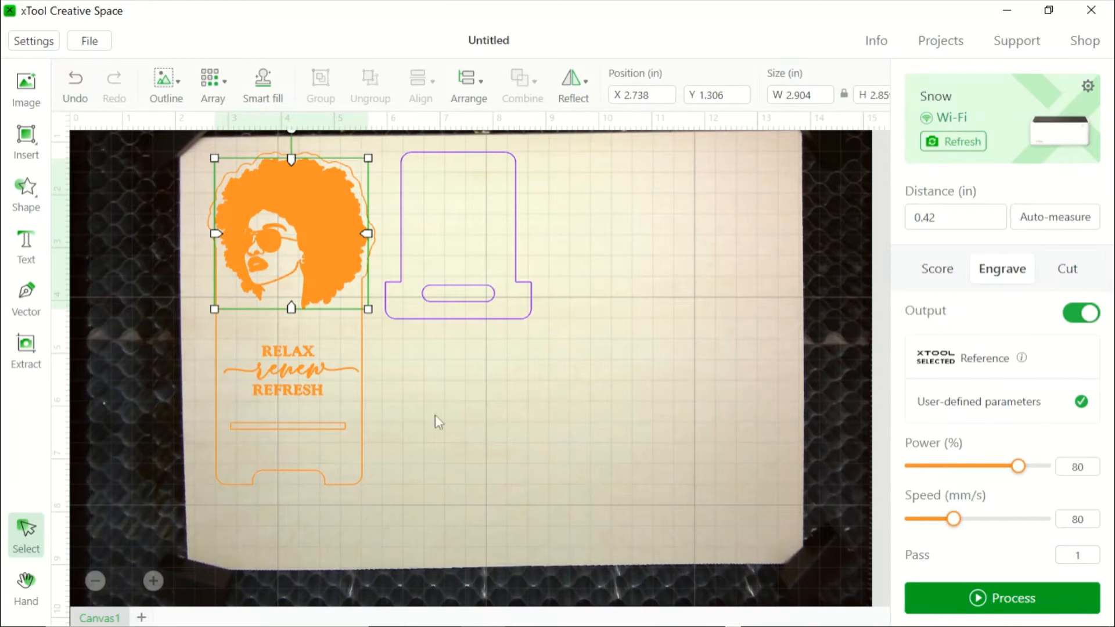
Review the processing type, power, speed and line density assigned to the RELAX, renew and REFRESH text lines.
click(301, 359)
click(465, 433)
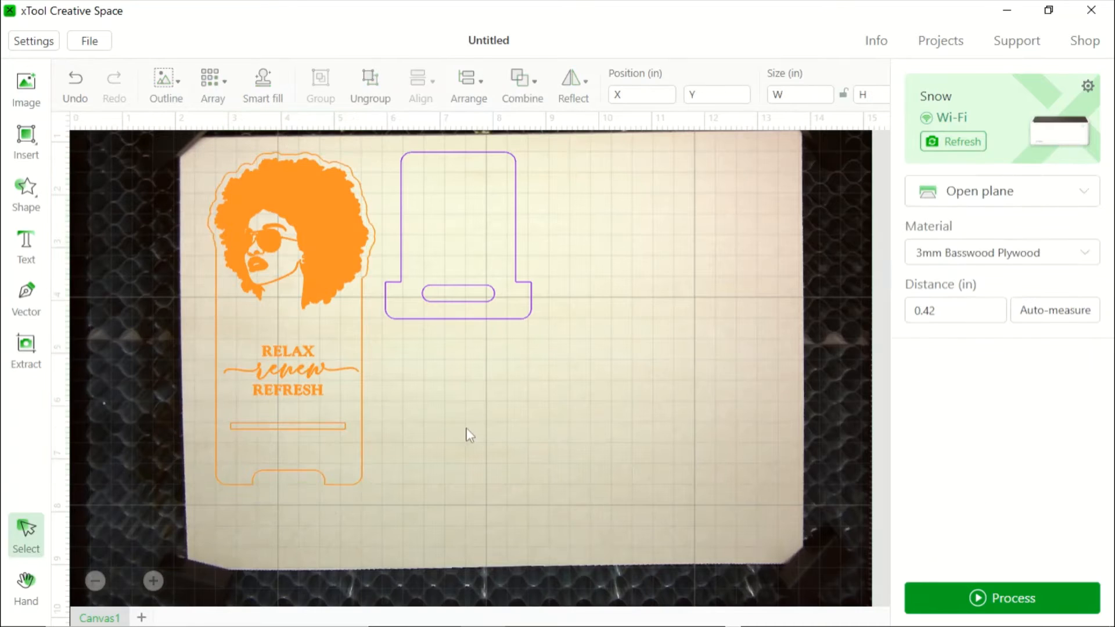
click(298, 385)
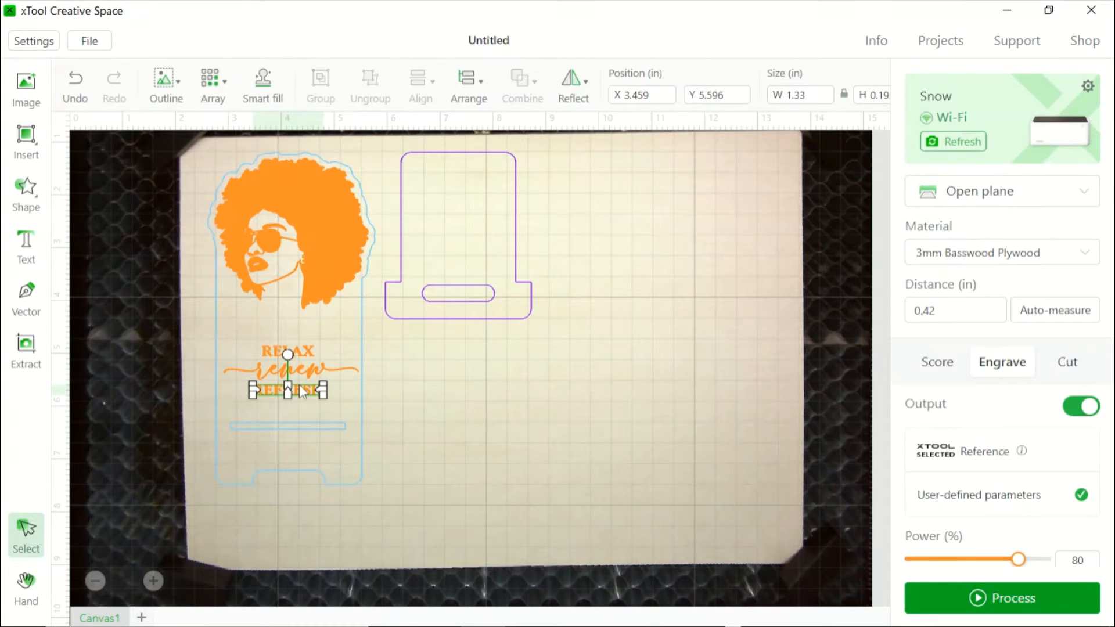
scroll(916, 443, down, 3)
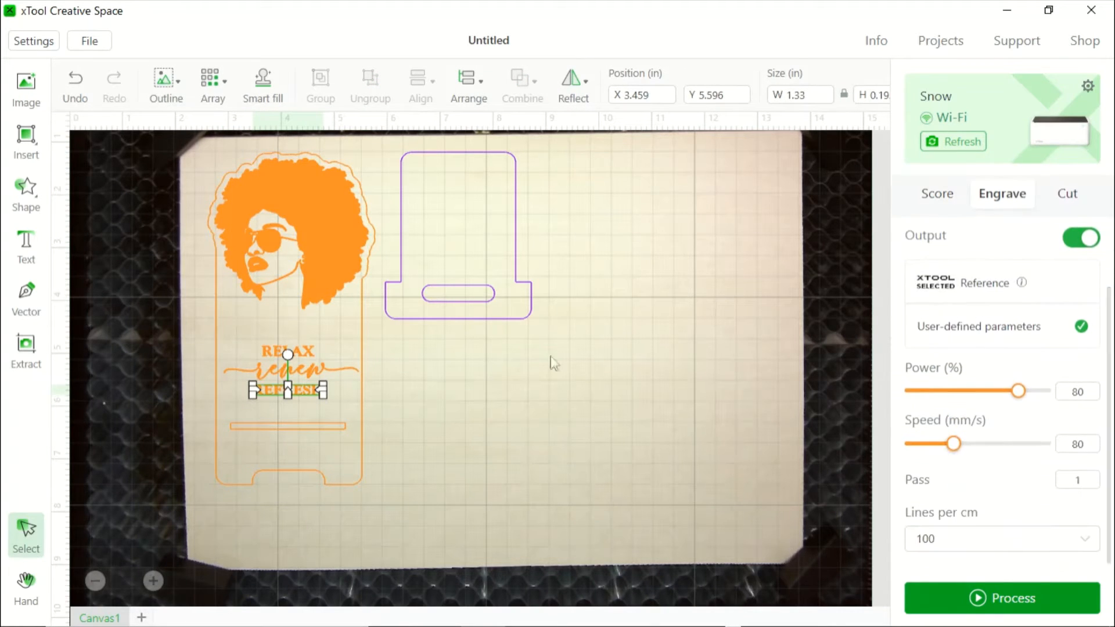
click(312, 372)
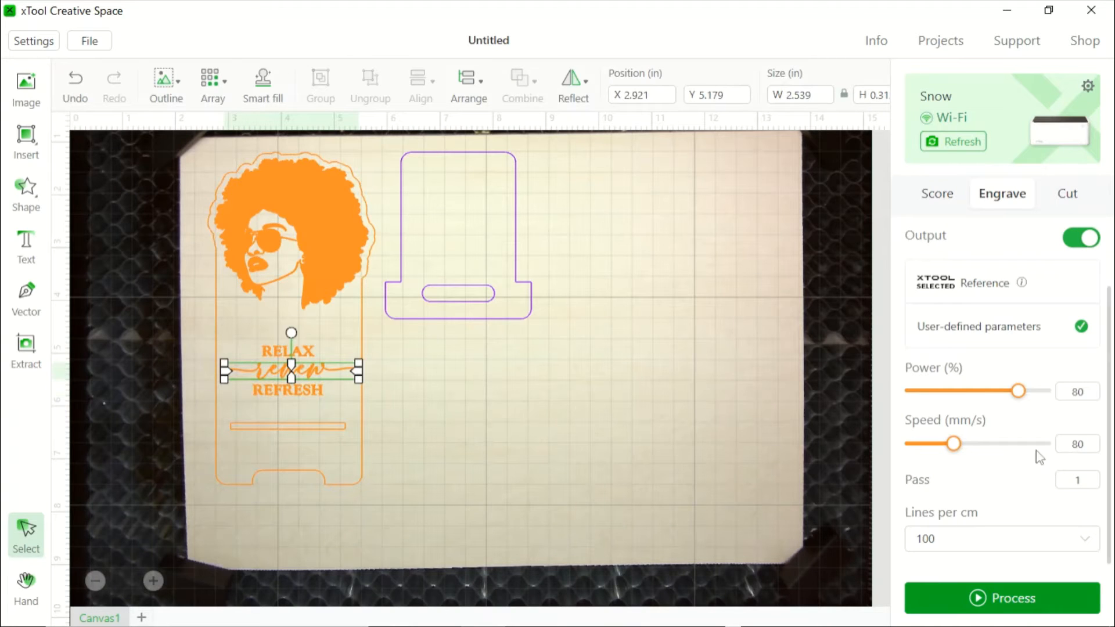
click(288, 351)
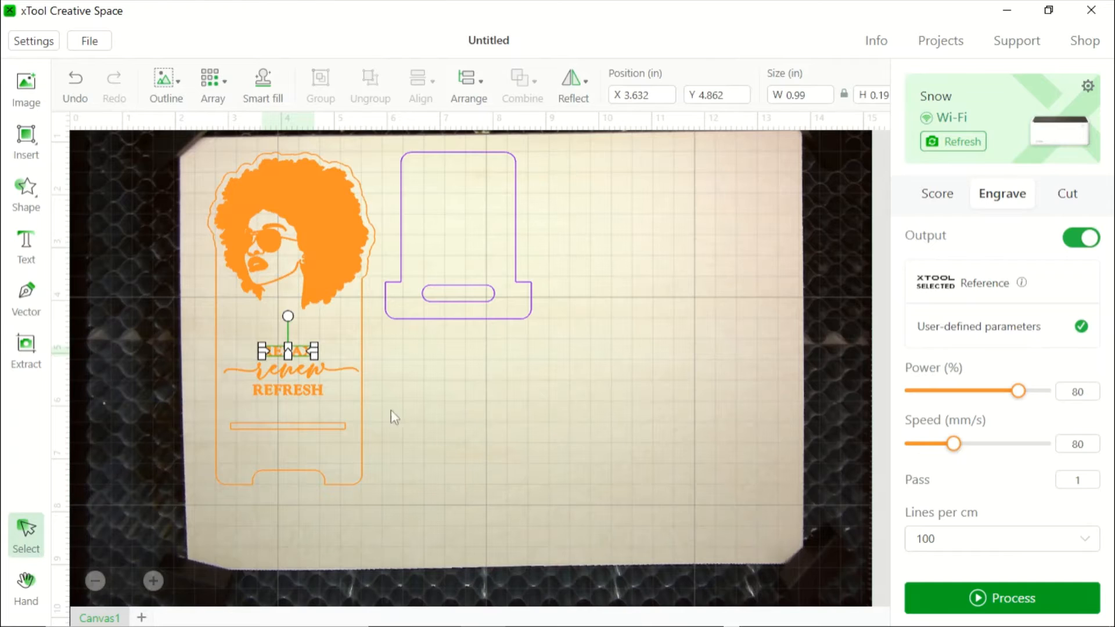
Switch the grouped front outline and slot to Cut with user-defined parameters of 80% power and 5 mm/s speed.
click(319, 423)
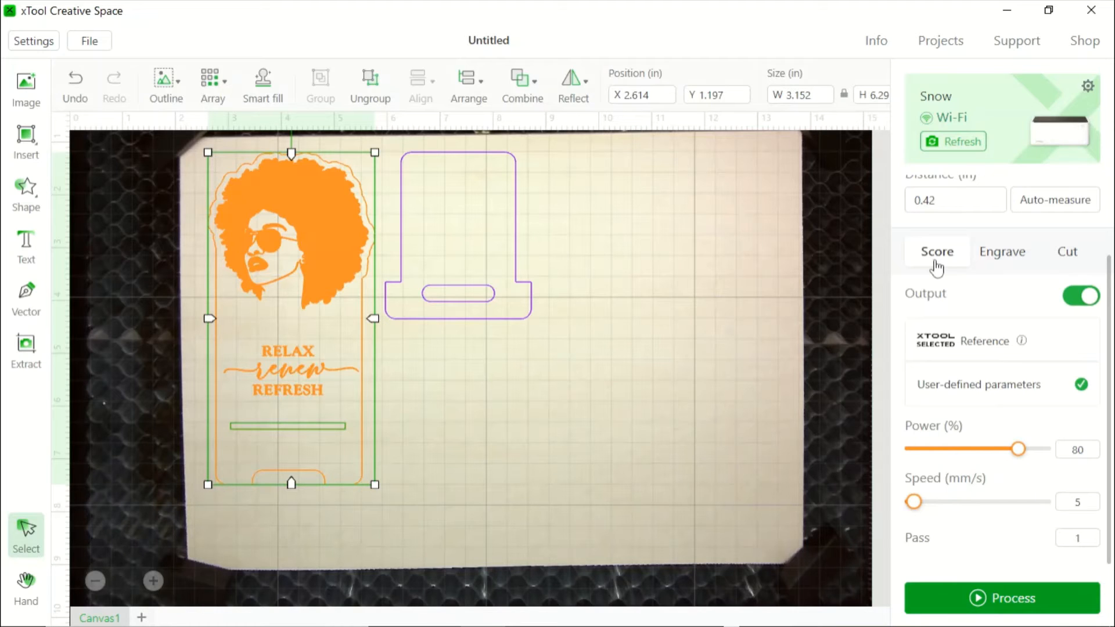
click(1069, 260)
click(990, 393)
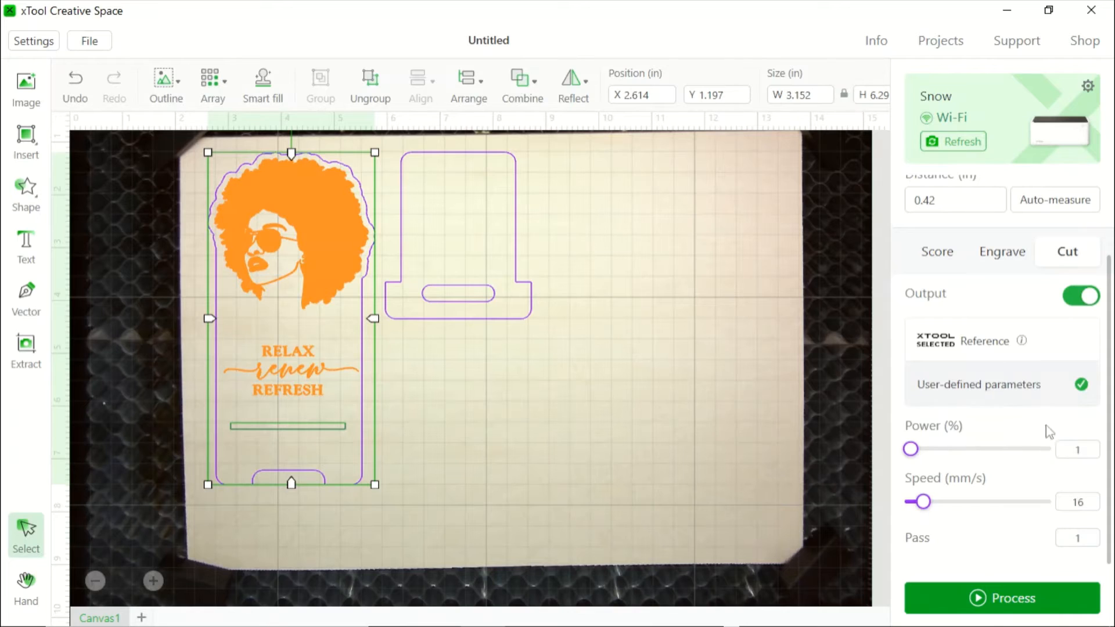
click(1061, 455)
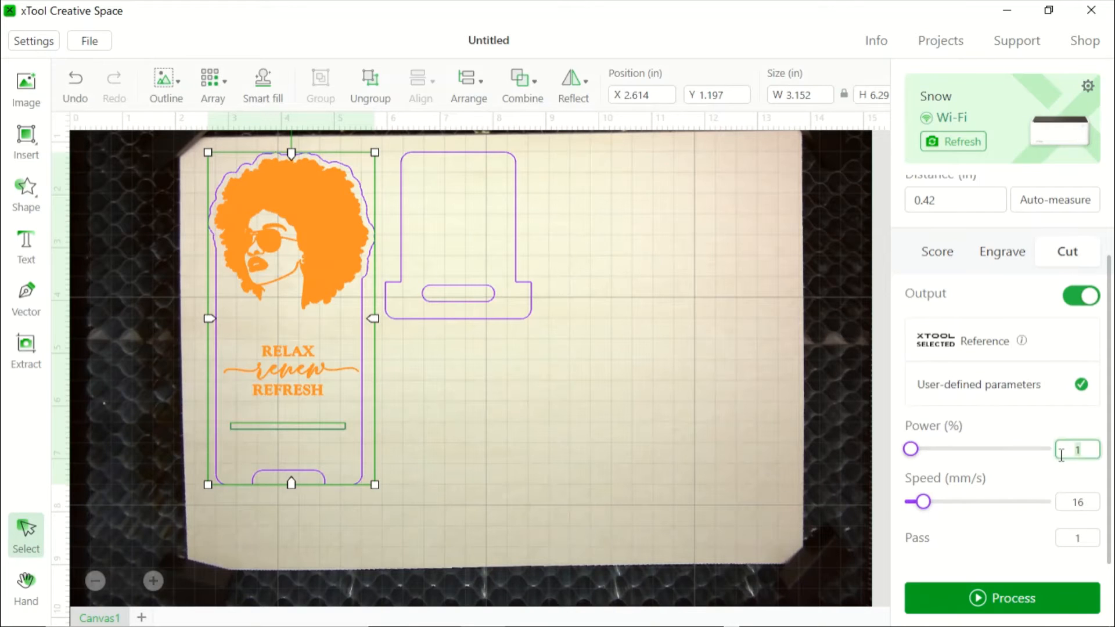
text(80)
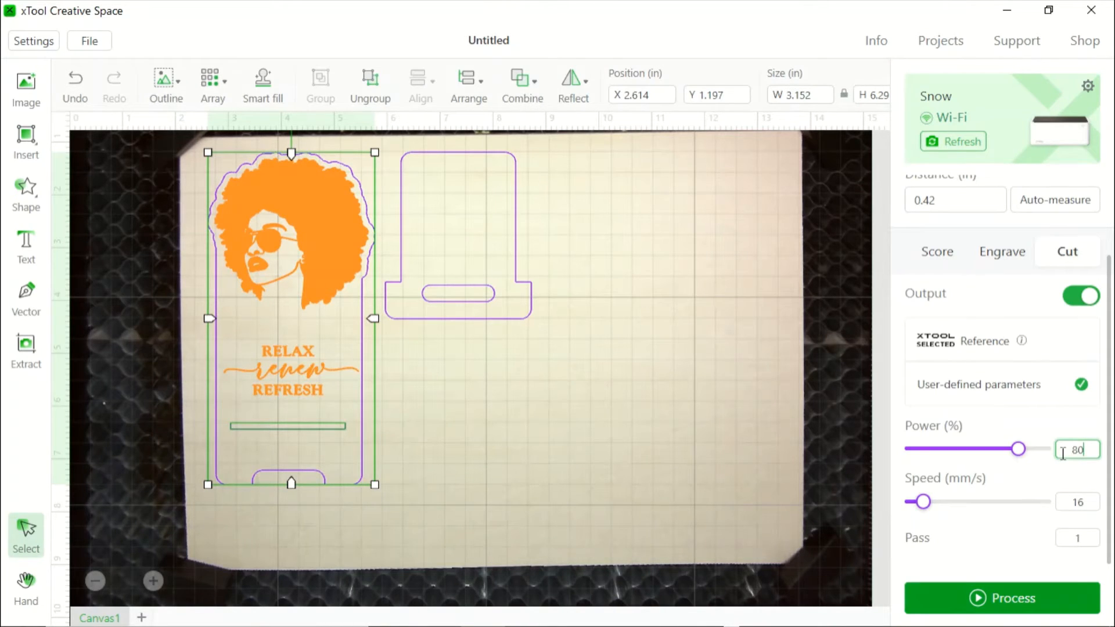
click(1061, 496)
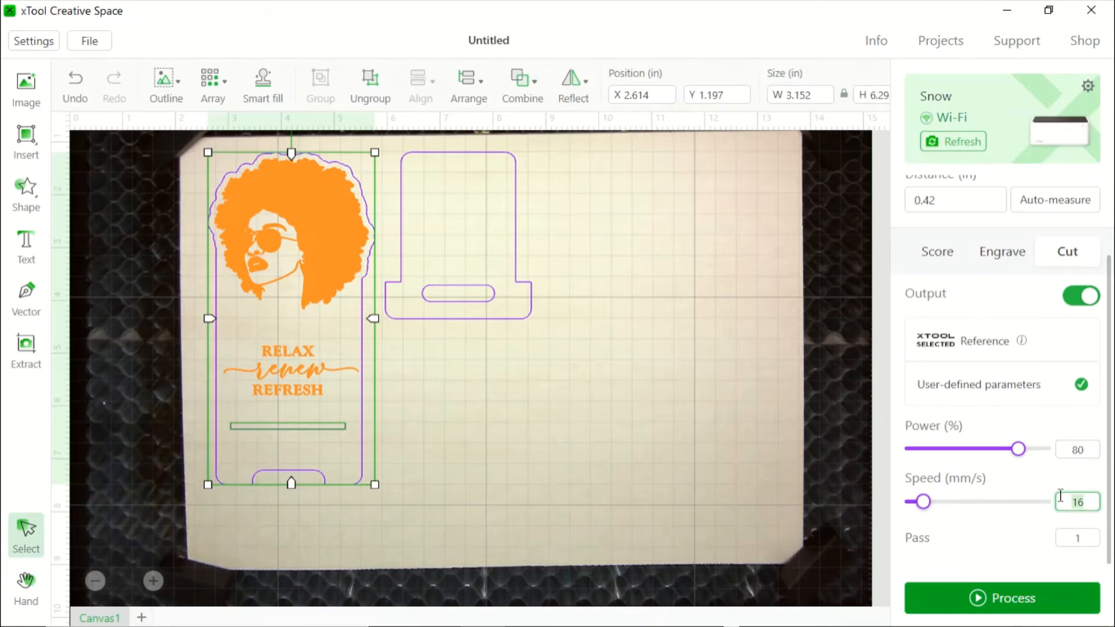
text(5)
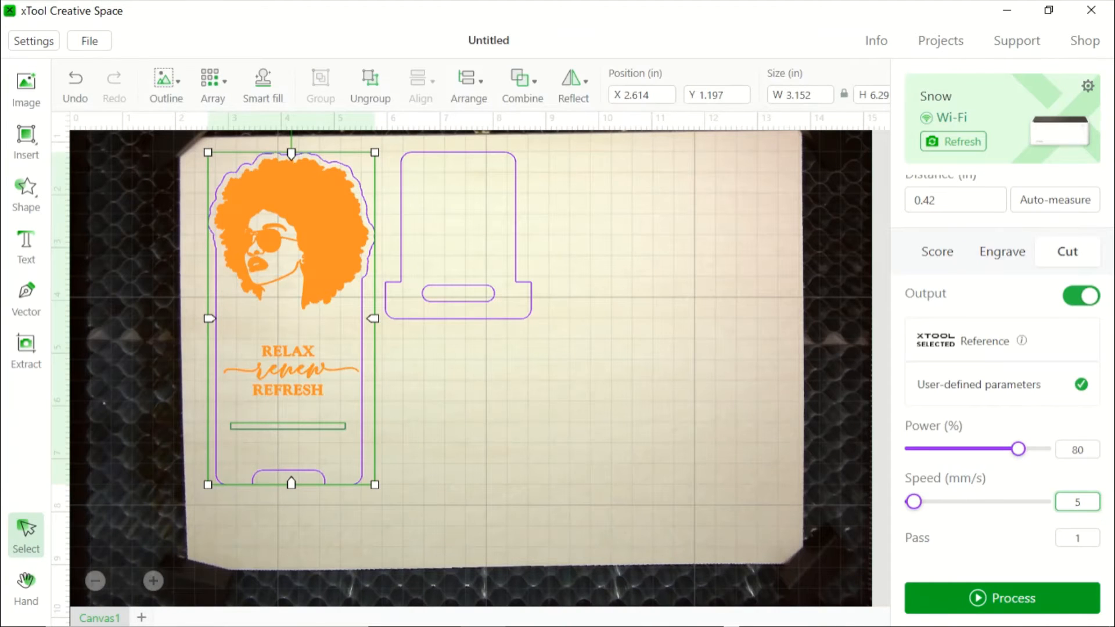
mouse_move(790, 610)
click(733, 622)
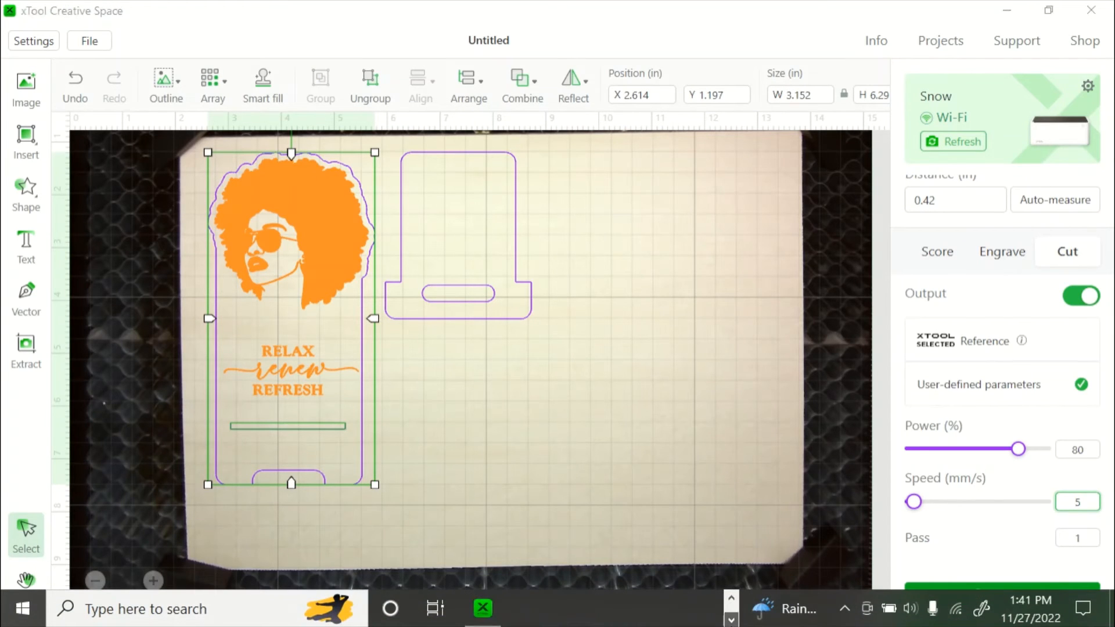
click(732, 600)
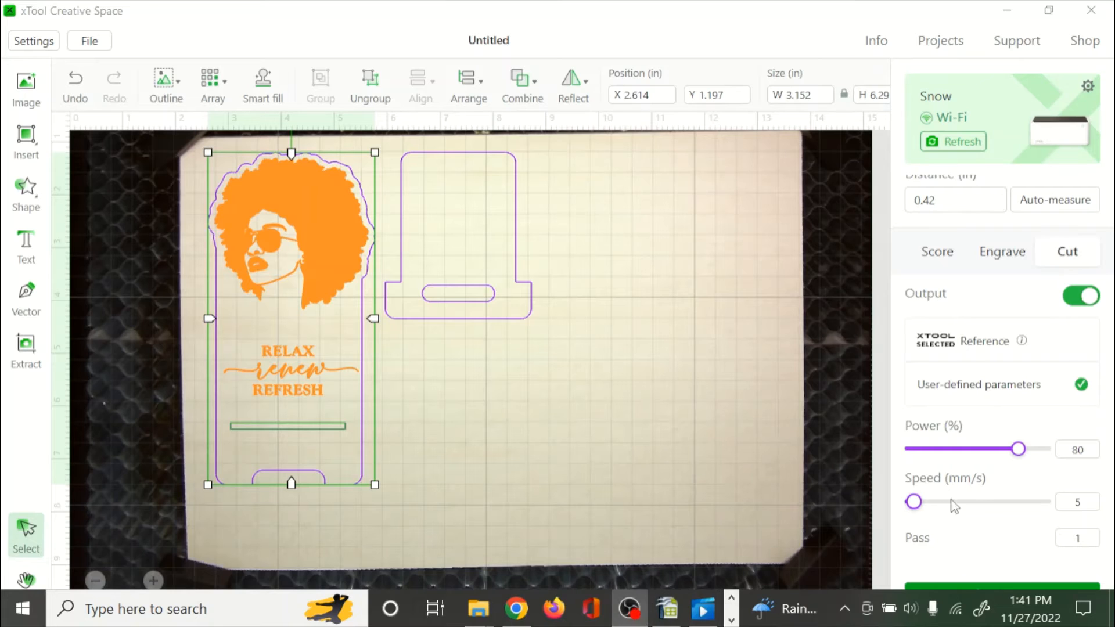
mouse_move(682, 621)
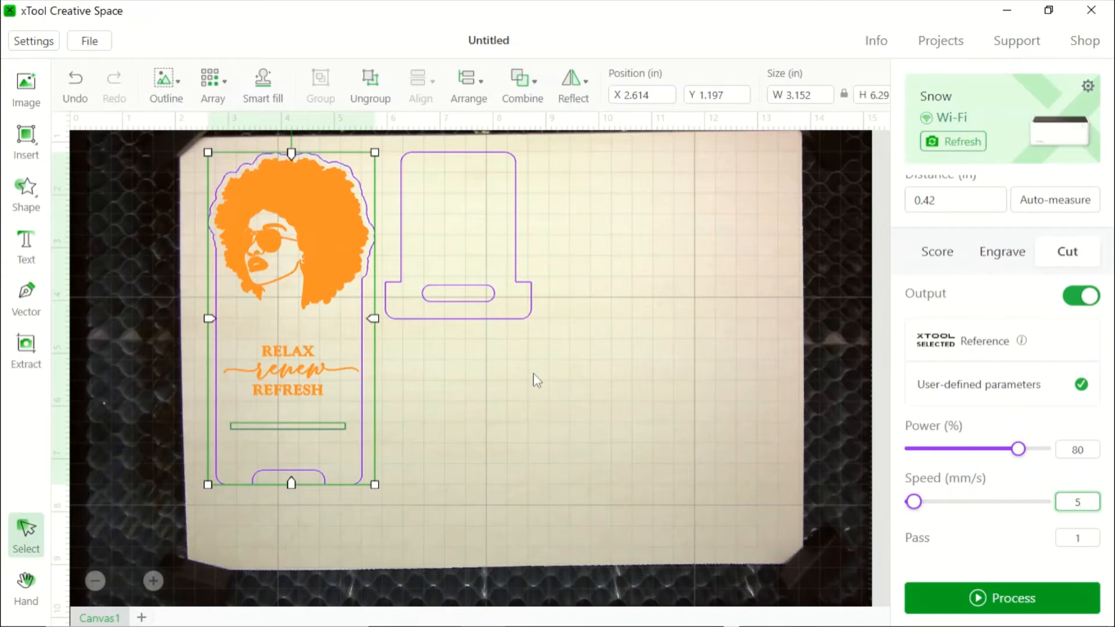
Deselect the front outline, open the processing preview of both stand pieces and start framing.
click(587, 350)
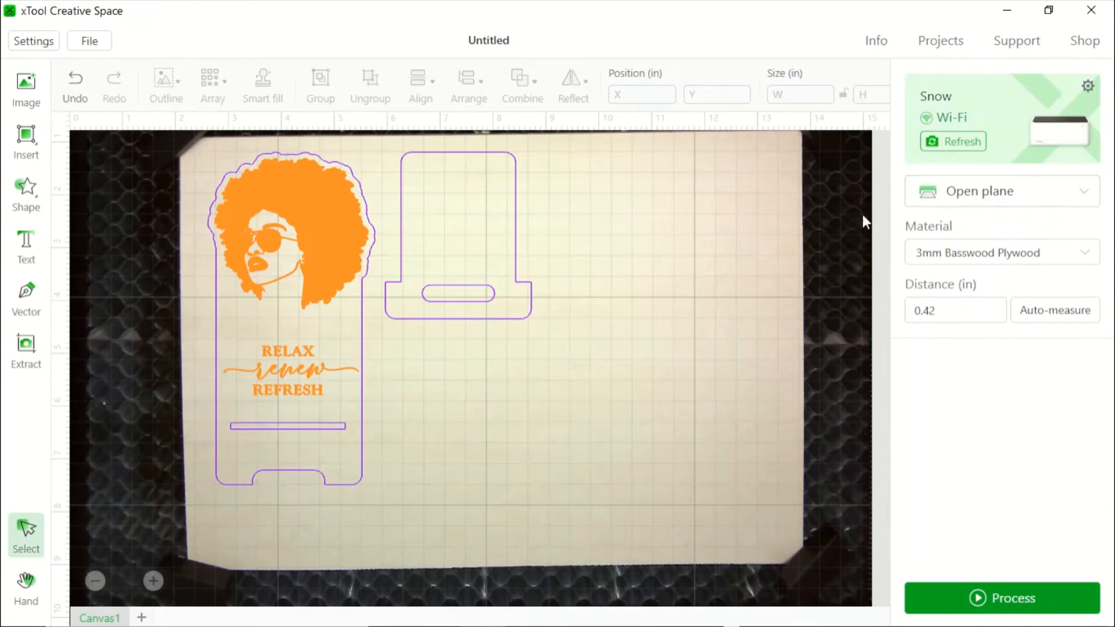
click(994, 602)
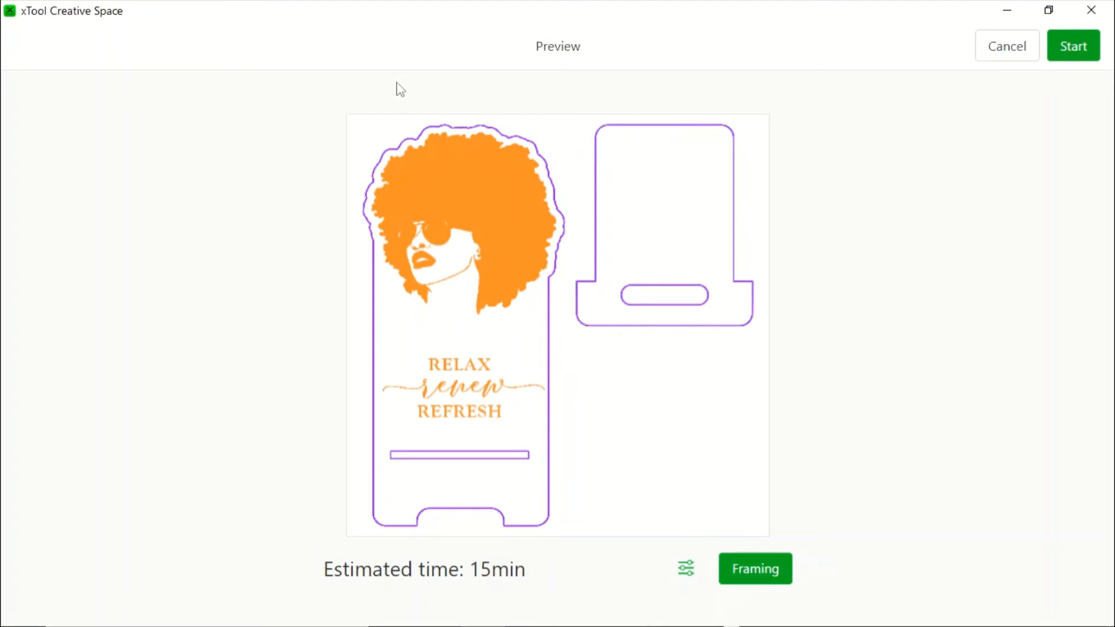
click(775, 559)
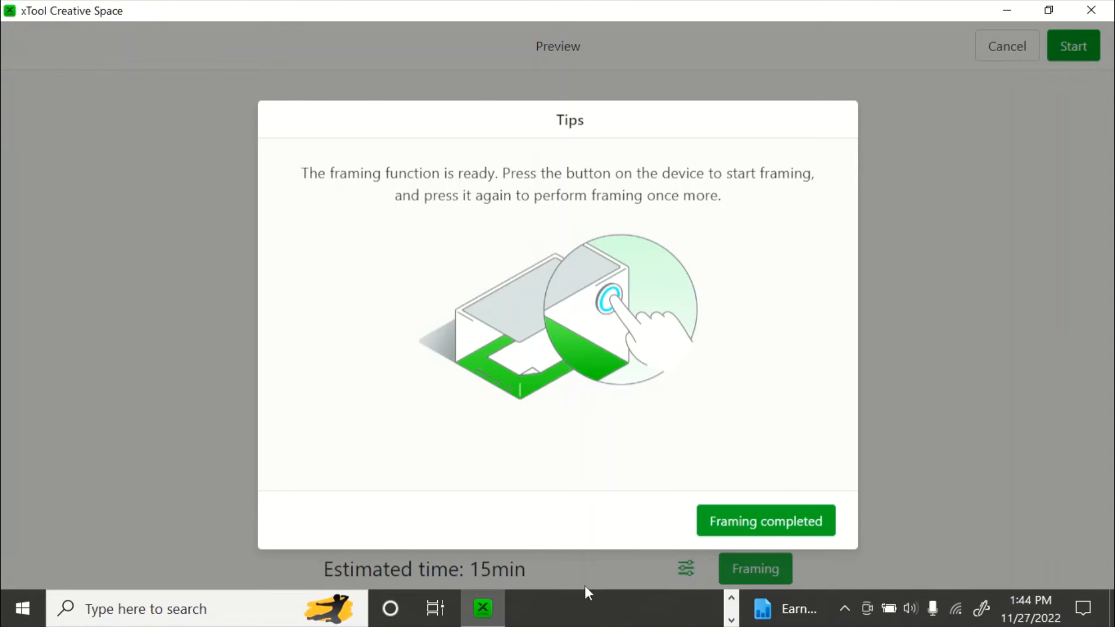
click(731, 621)
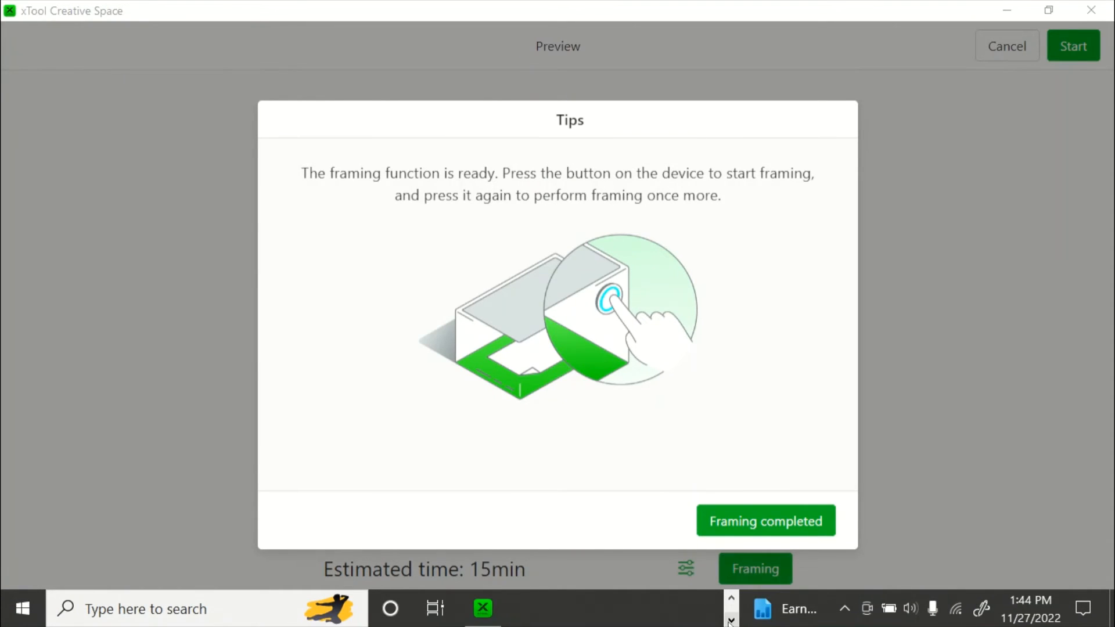
click(731, 621)
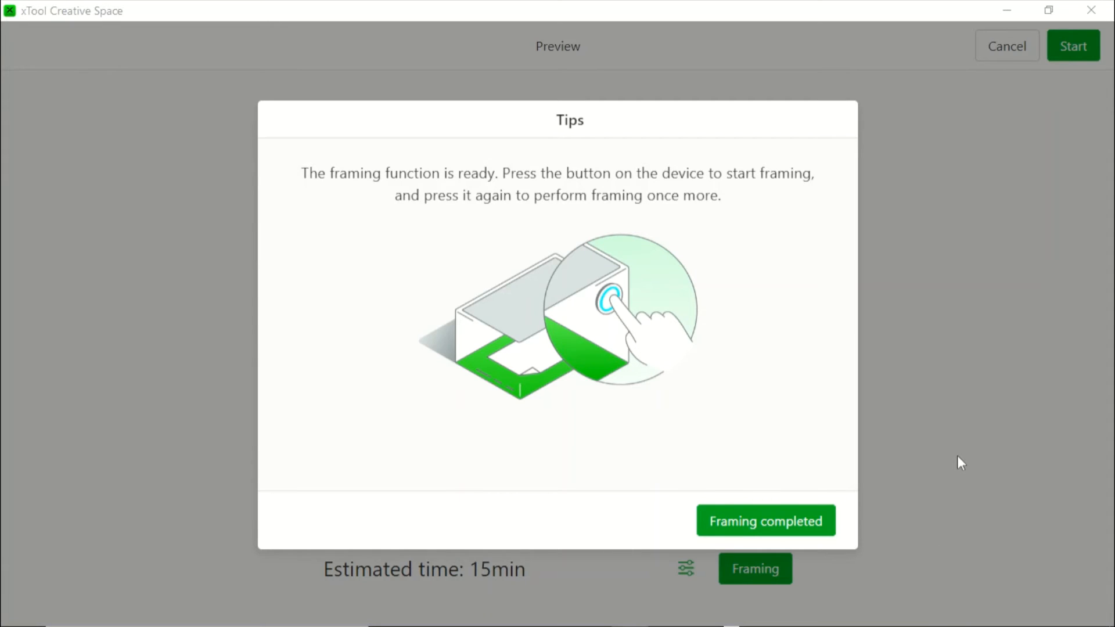
mouse_move(668, 616)
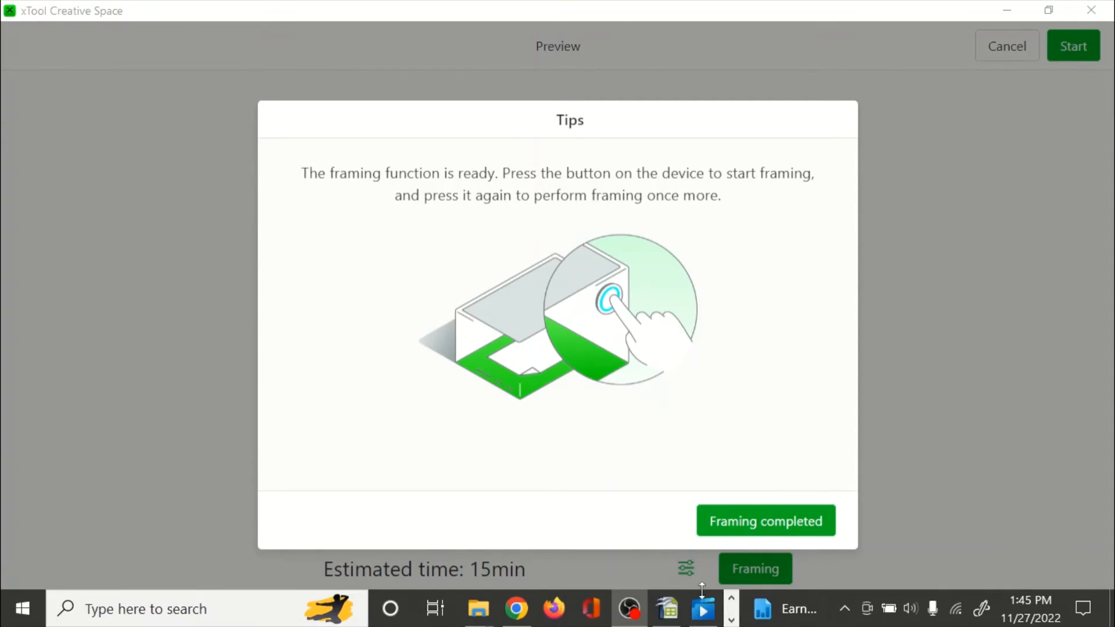
click(731, 620)
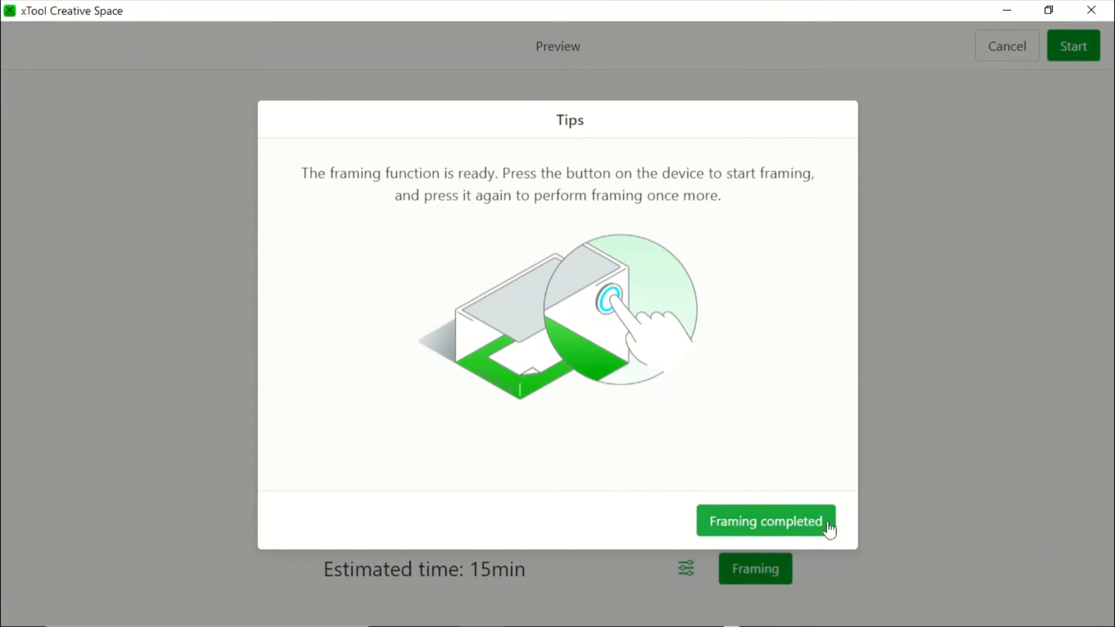
Mark framing as completed, send the phone stand job to the laser for processing and dismiss the start instructions.
click(779, 533)
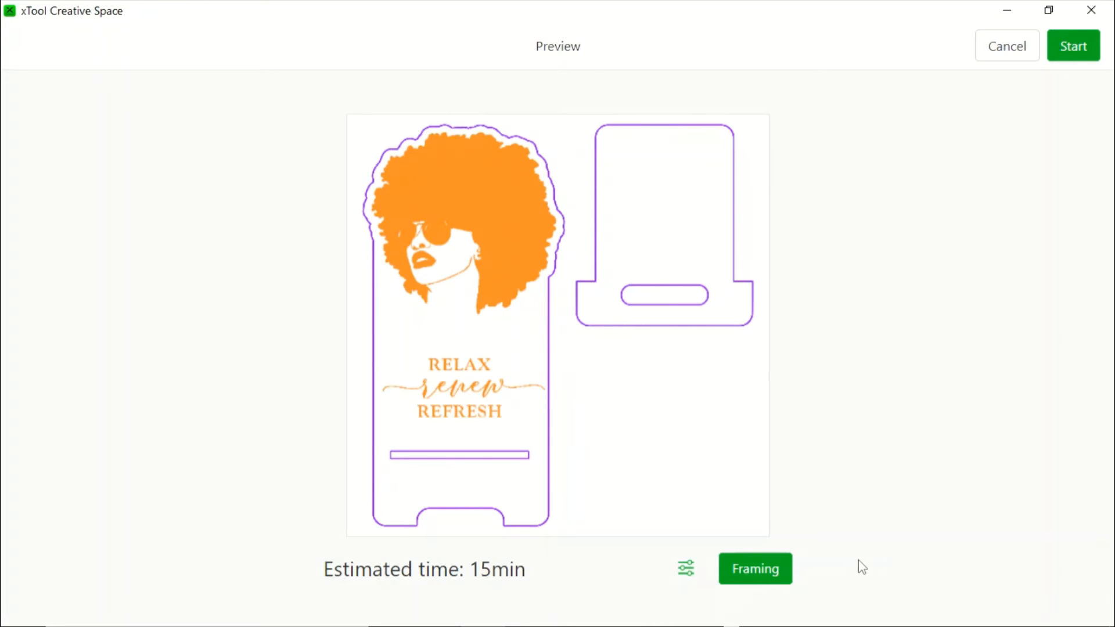
click(1079, 50)
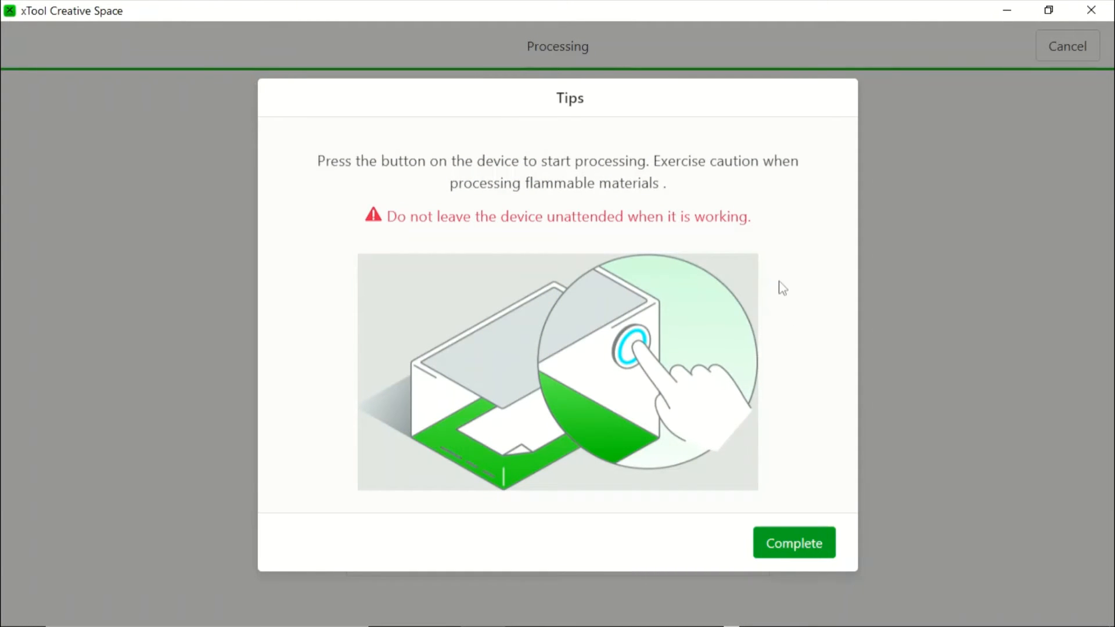
click(809, 558)
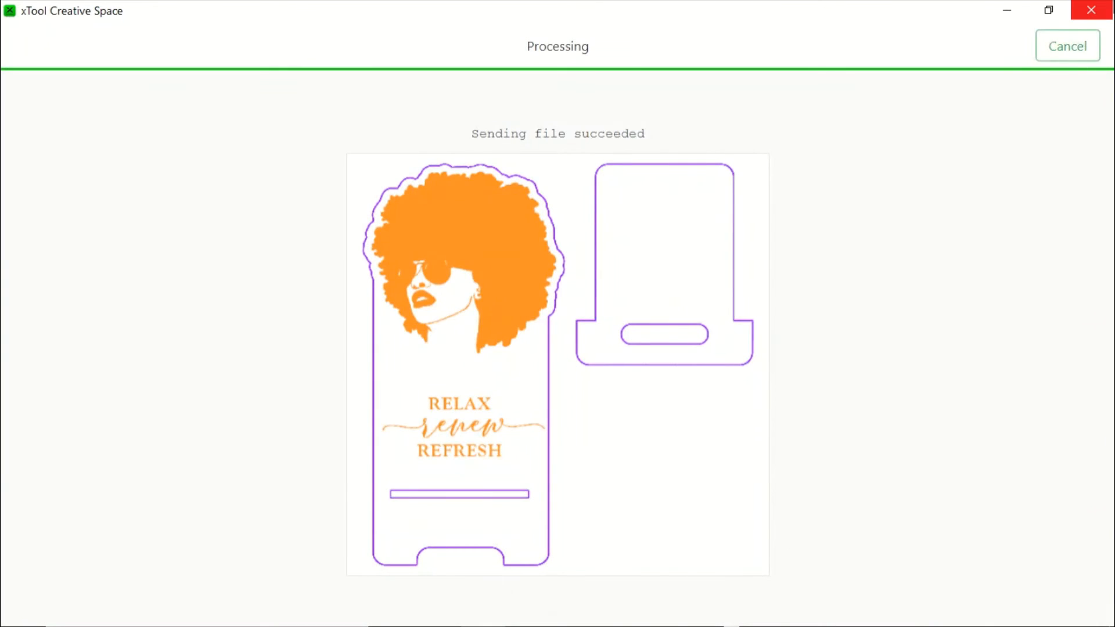